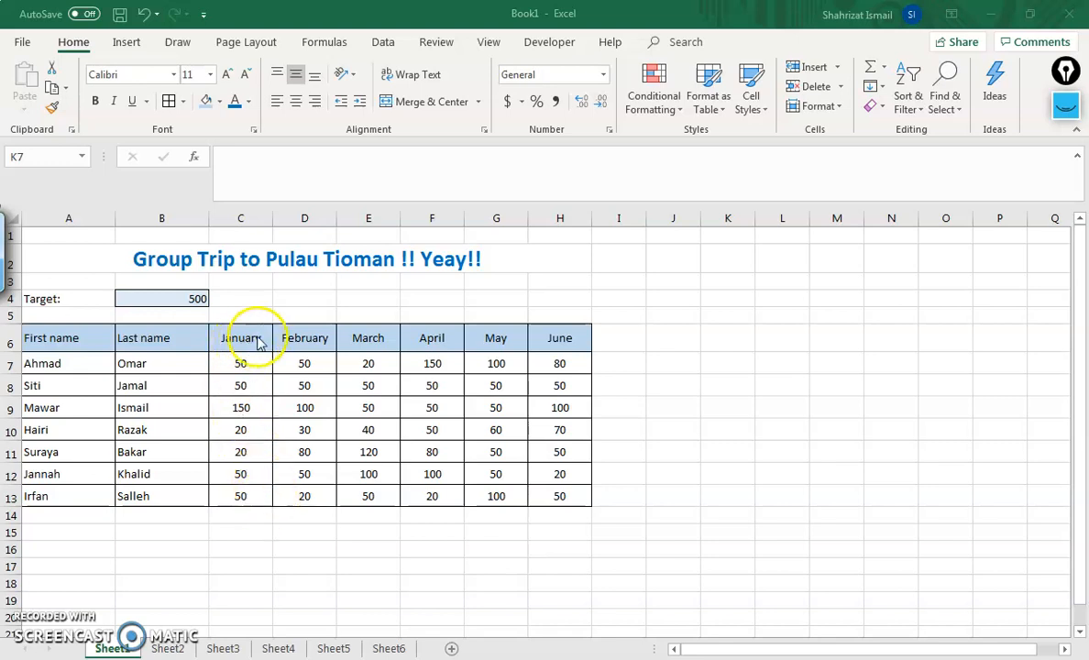
Add the heading Total in cell I6, beside the June column.
{"action": "left_click", "coordinate": [619, 346]}
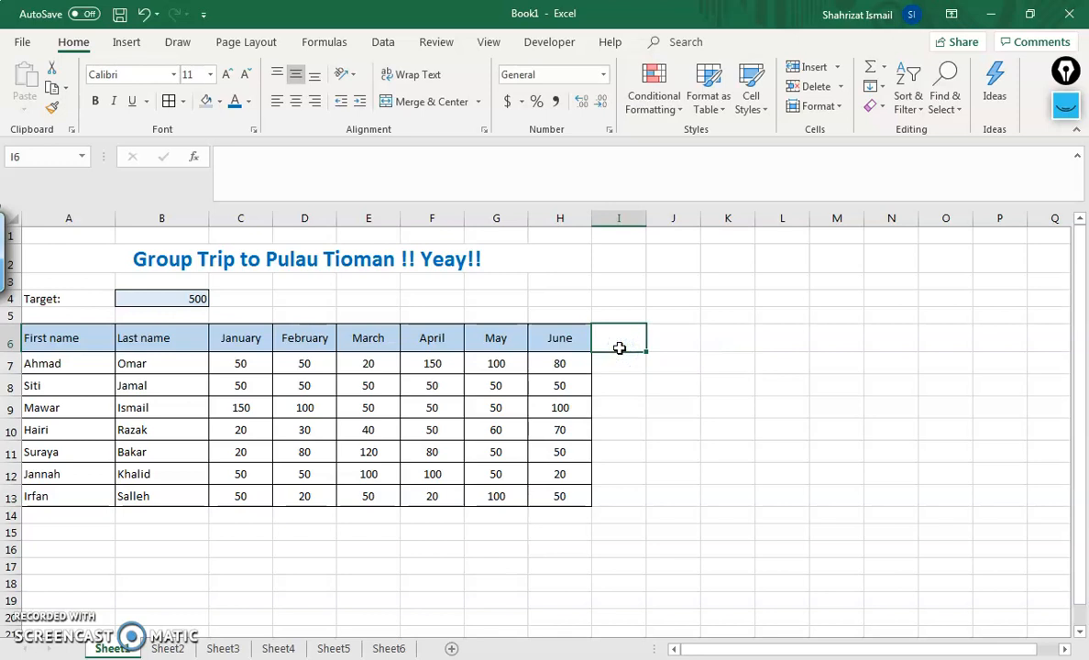
{"action": "type", "text": "Total"}
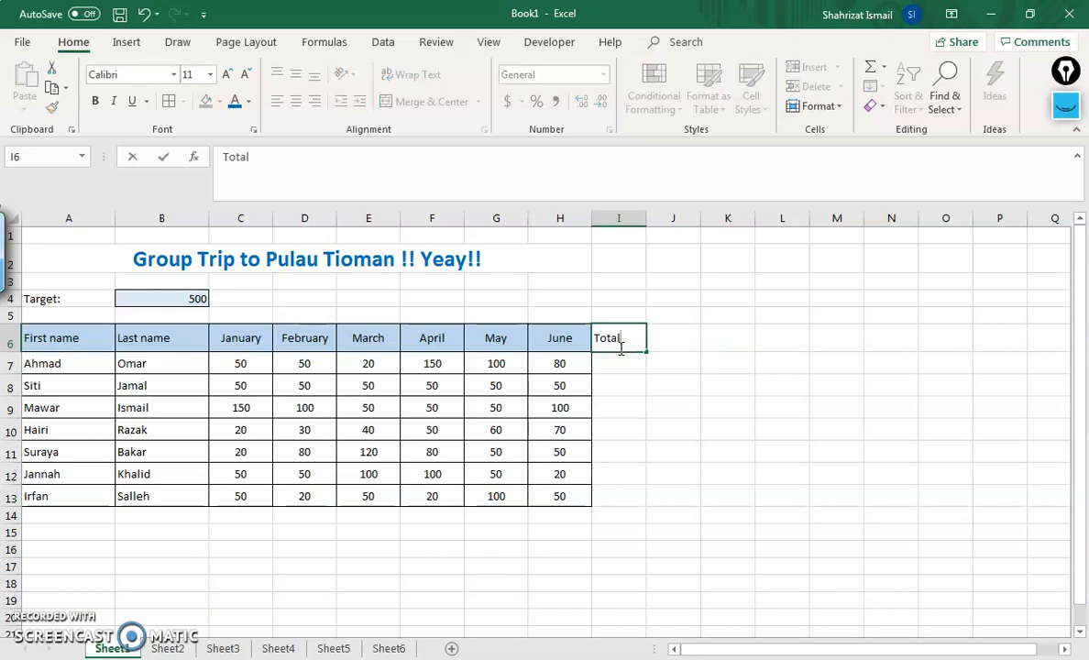
{"action": "left_click", "coordinate": [625, 365]}
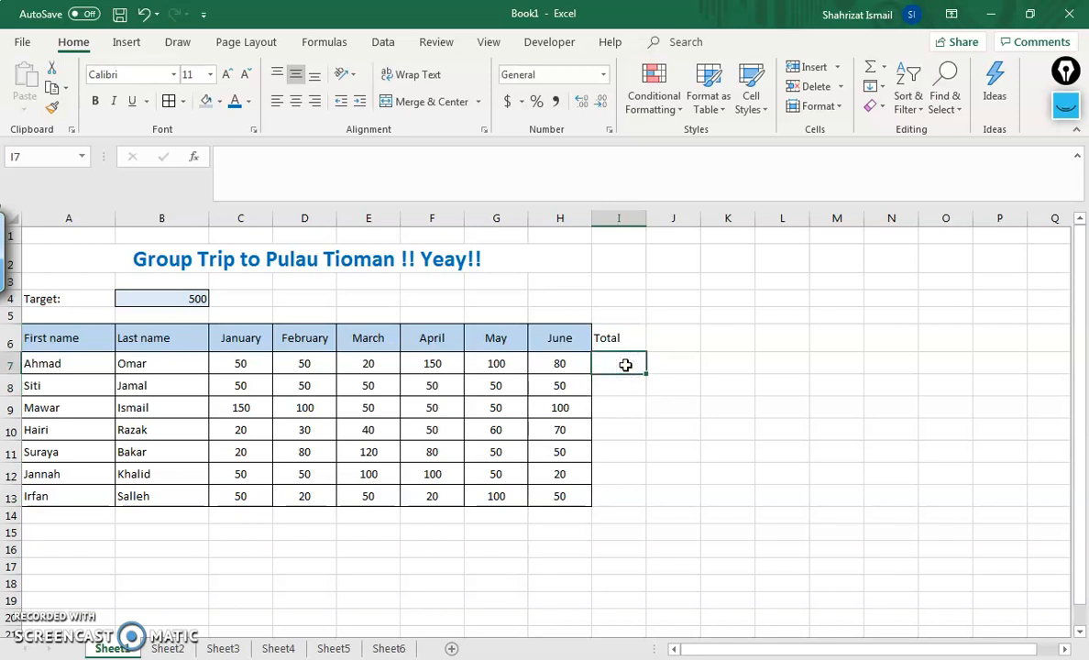
Enter the constant formula =20+10 in cell I7 under the Total heading.
{"action": "left_click", "coordinate": [623, 362]}
{"action": "type", "text": "=20+10"}
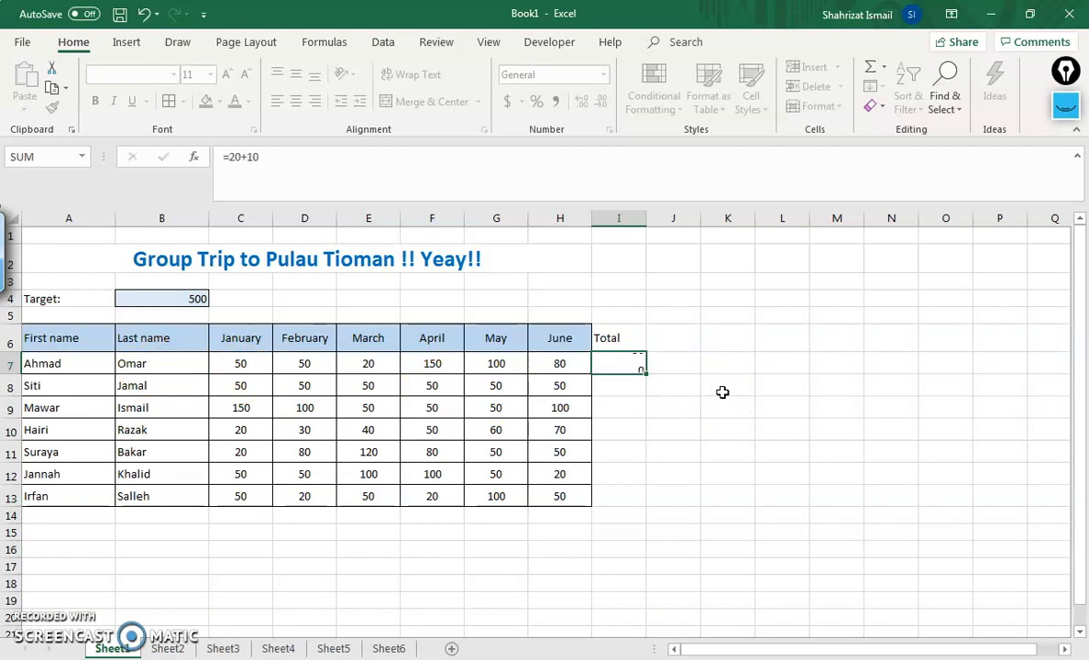
{"action": "key", "text": "Return"}
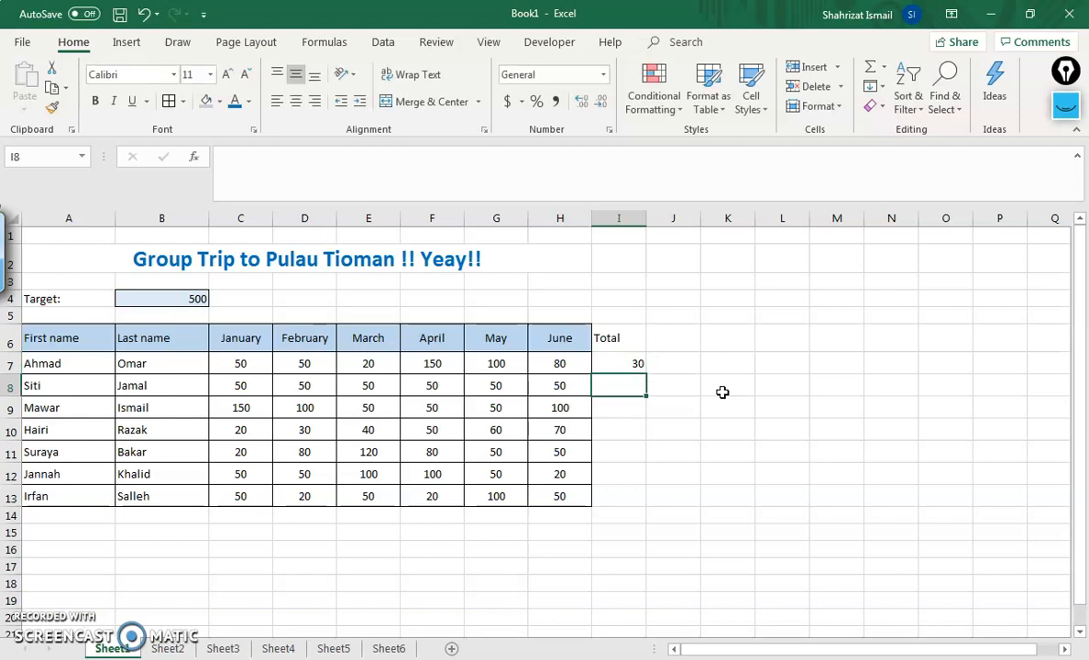
Remove 20+10 from the formula in I7, keeping only the equals sign.
{"action": "left_click", "coordinate": [629, 364]}
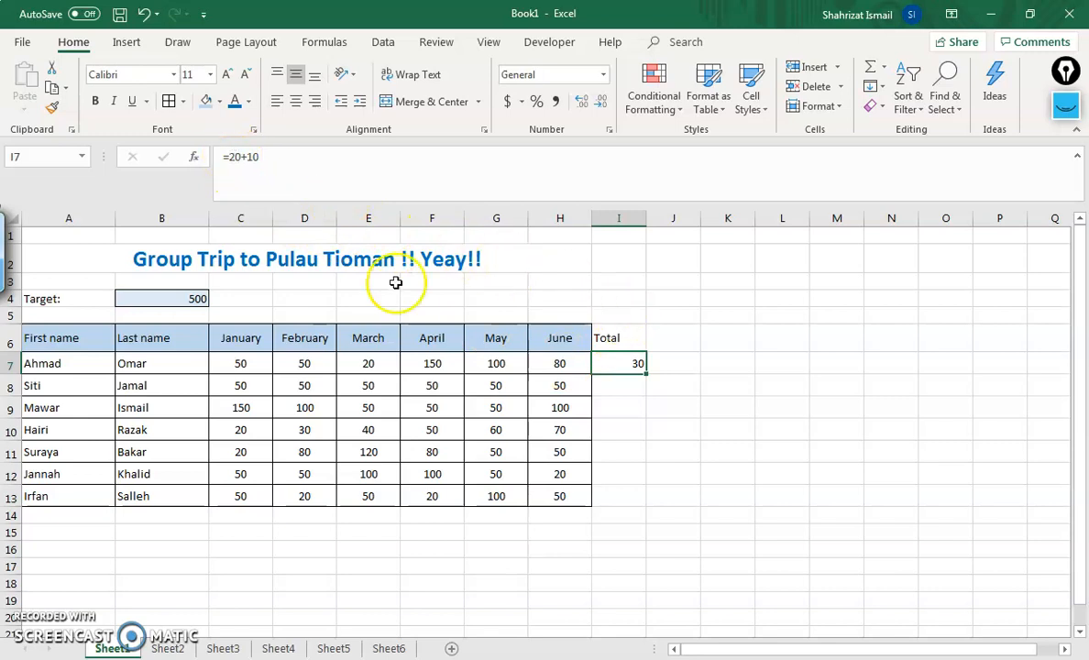
{"action": "left_click", "coordinate": [259, 156]}
{"action": "left_click_drag", "start_coordinate": [259, 156], "coordinate": [224, 157]}
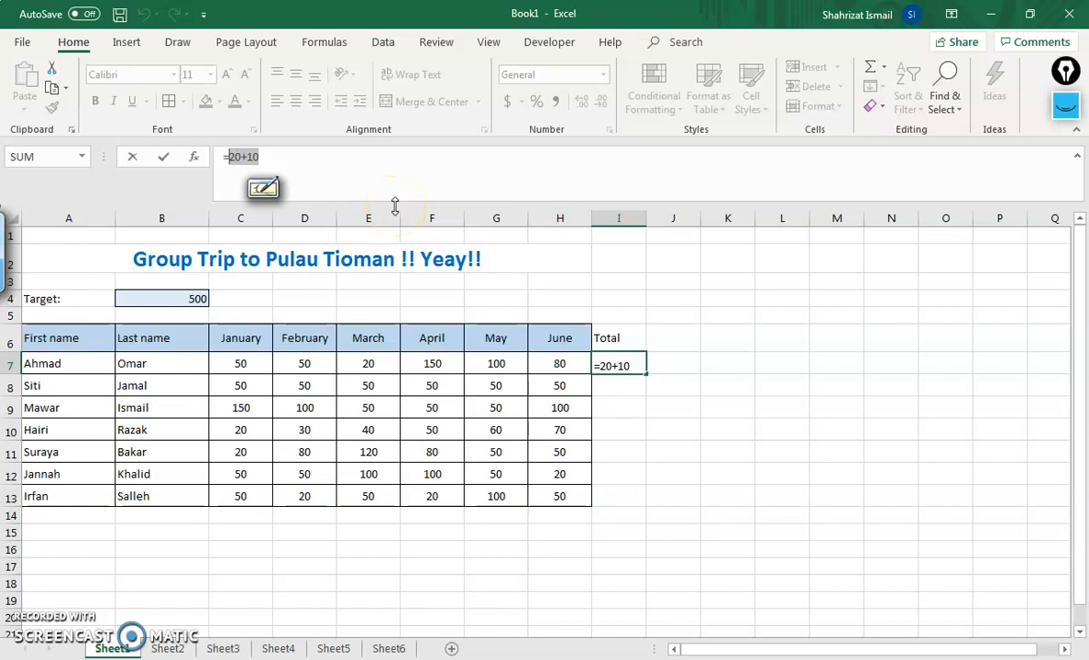
{"action": "key", "text": "BackSpace"}
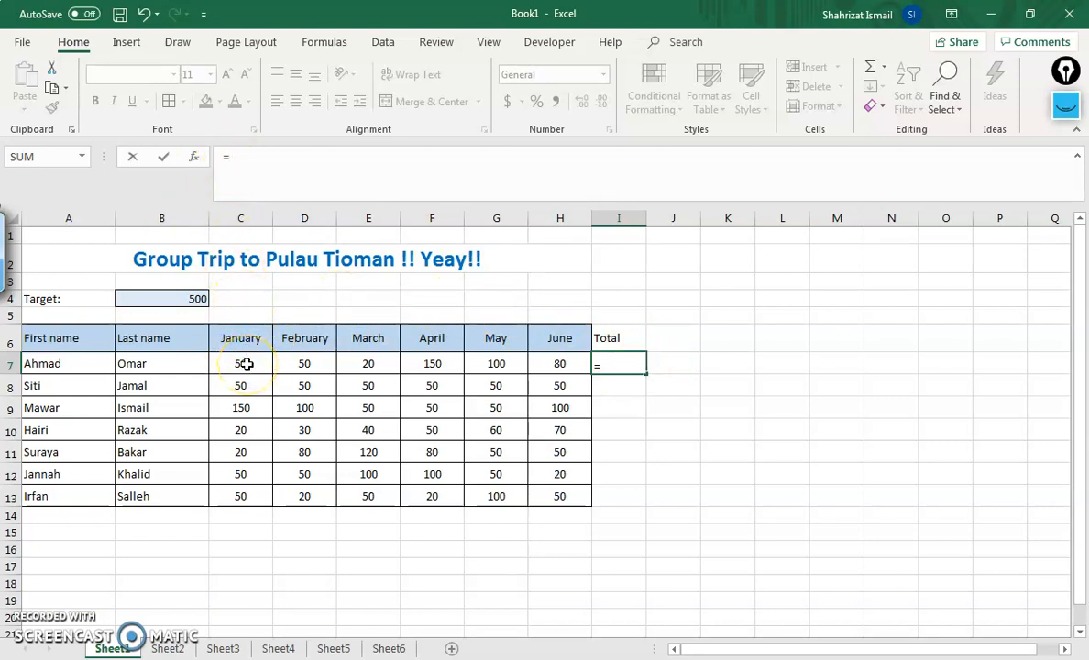
Build the formula =C7+D7+E7+F7+G7+H7 in I7 to add the January to June amounts.
{"action": "left_click", "coordinate": [247, 364]}
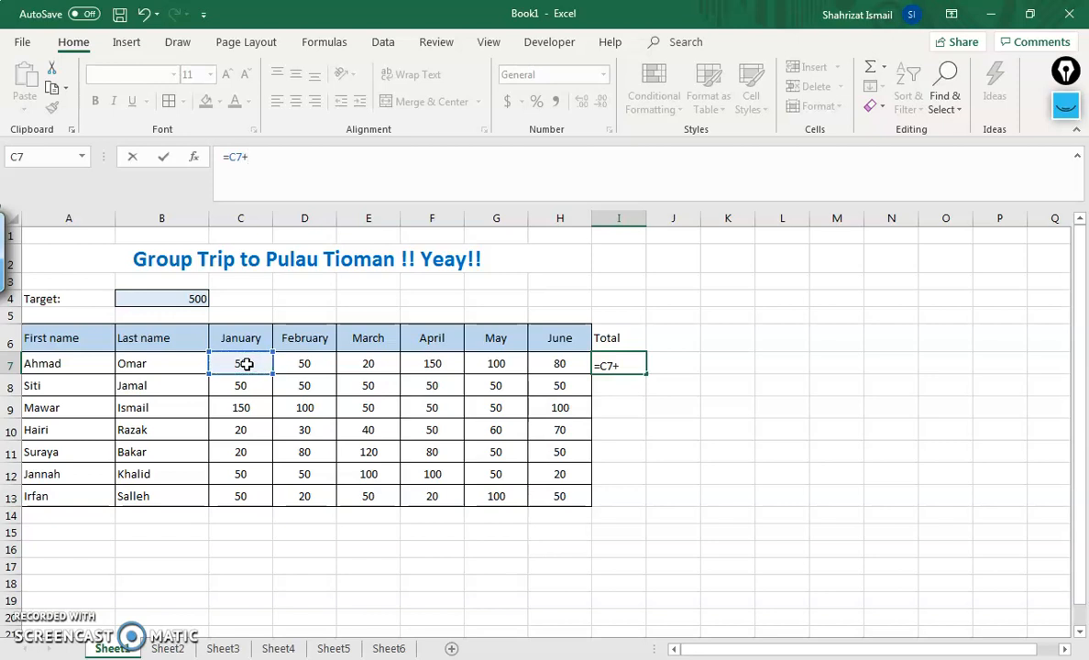
{"action": "left_click", "coordinate": [304, 364]}
{"action": "left_click", "coordinate": [305, 364]}
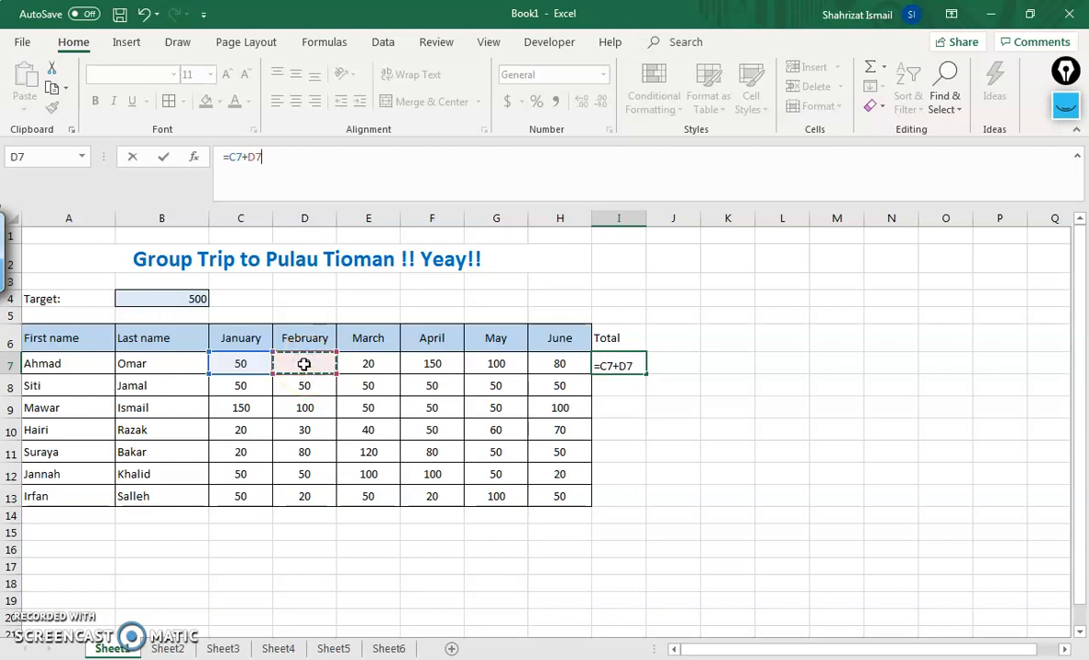
{"action": "type", "text": "+"}
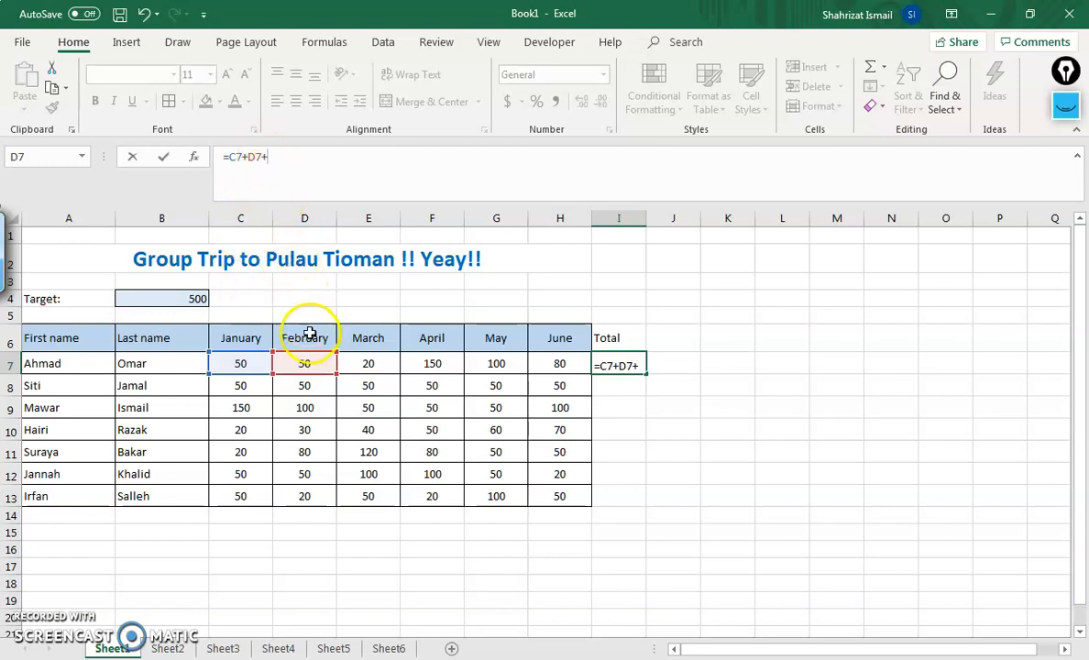
{"action": "left_click", "coordinate": [371, 365]}
{"action": "type", "text": "+"}
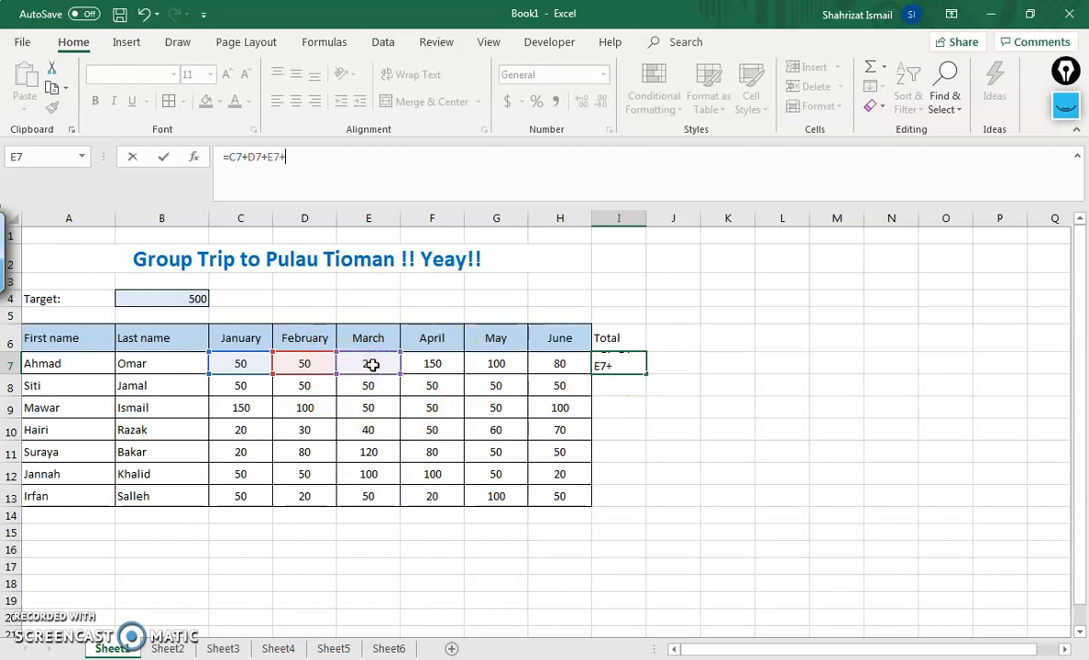
{"action": "left_click", "coordinate": [440, 361]}
{"action": "type", "text": "+"}
{"action": "left_click", "coordinate": [486, 361]}
{"action": "type", "text": "+"}
{"action": "left_click", "coordinate": [566, 360]}
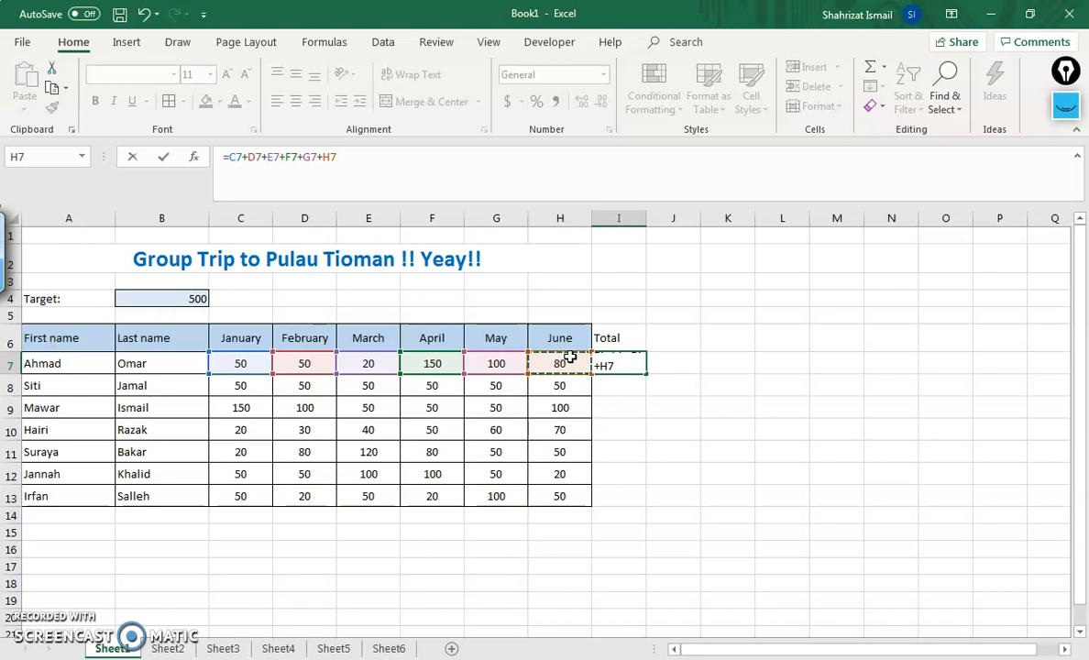
{"action": "key", "text": "Return"}
Replace the addition formula in I7 with an AutoSum of the range C7:H7.
{"action": "left_click", "coordinate": [624, 363]}
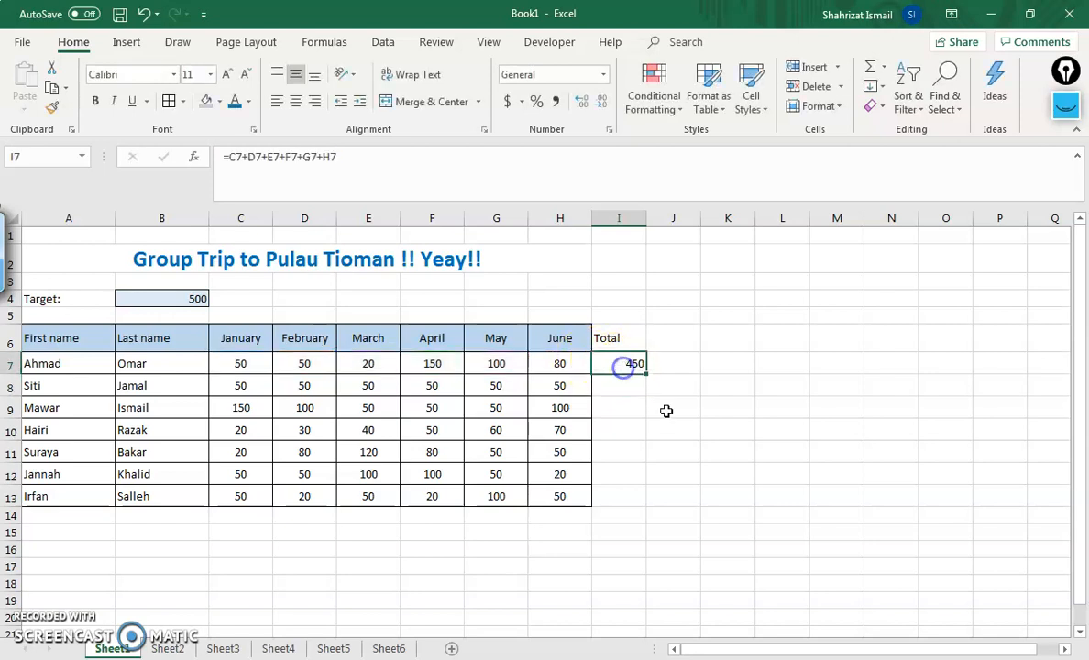
{"action": "left_click", "coordinate": [368, 158]}
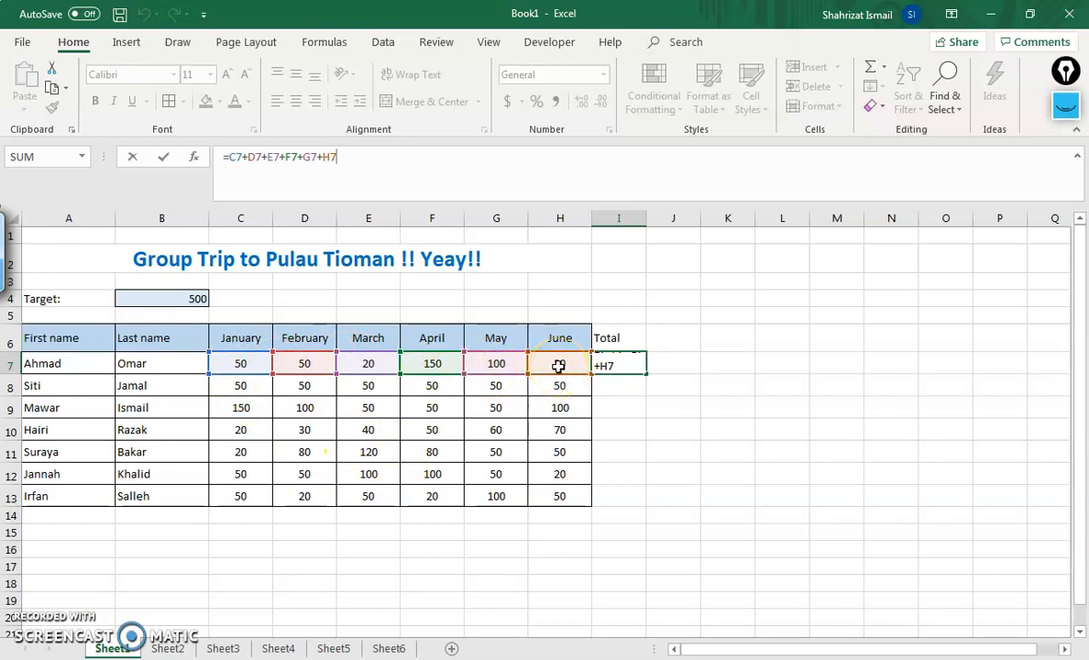
{"action": "left_click", "coordinate": [475, 155]}
{"action": "left_click", "coordinate": [702, 387]}
{"action": "left_click", "coordinate": [637, 364]}
{"action": "left_click_drag", "start_coordinate": [431, 187], "coordinate": [220, 161]}
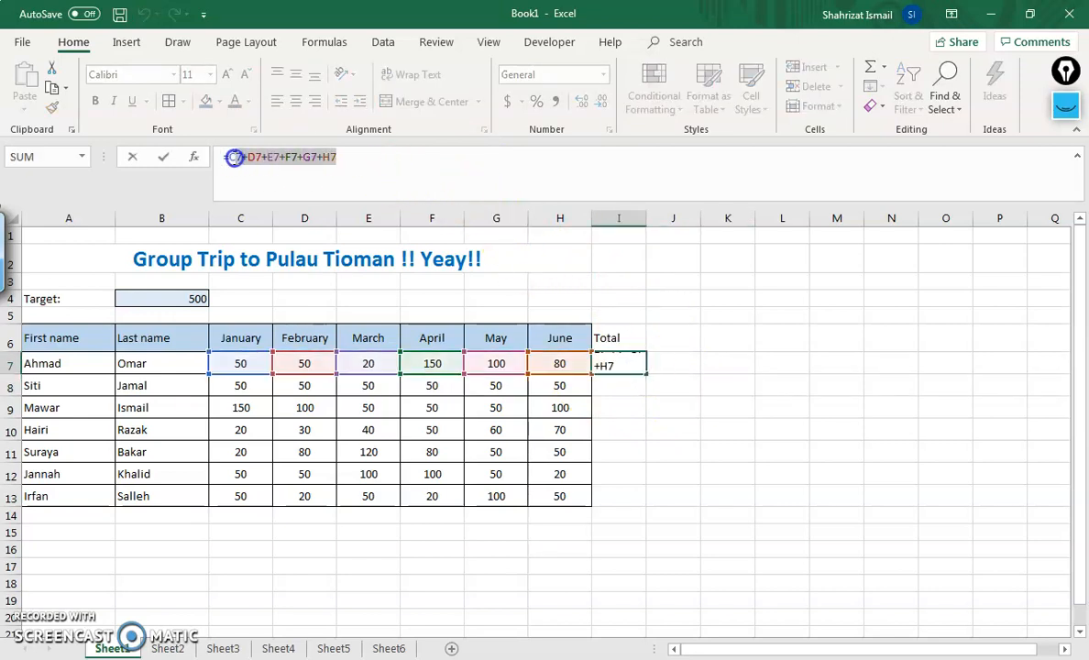
{"action": "type", "text": "="}
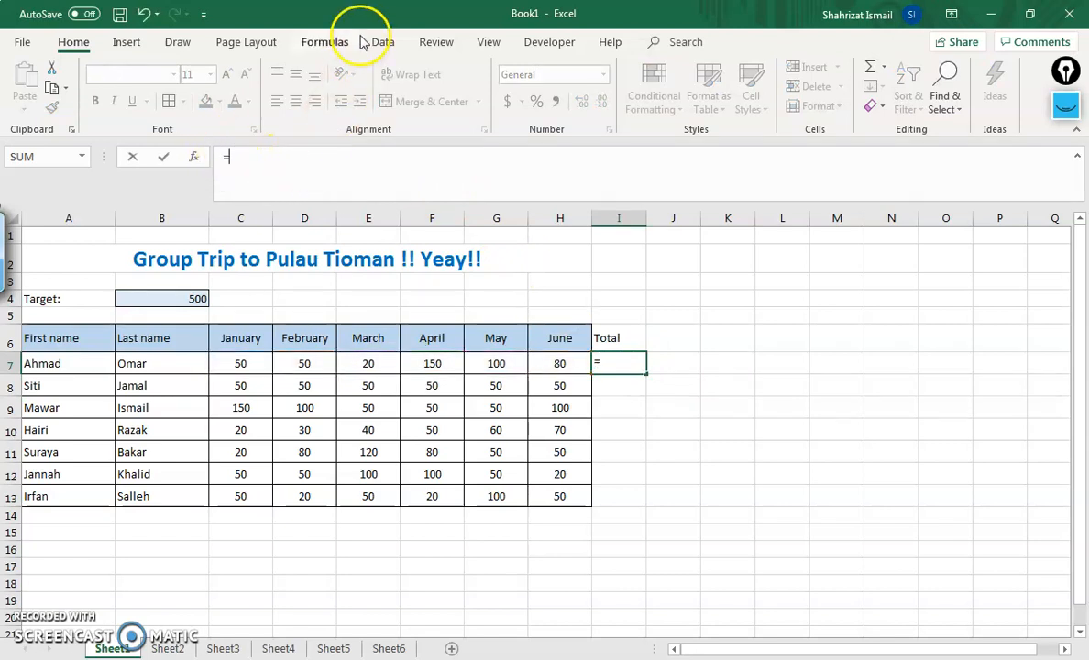
{"action": "left_click", "coordinate": [324, 42]}
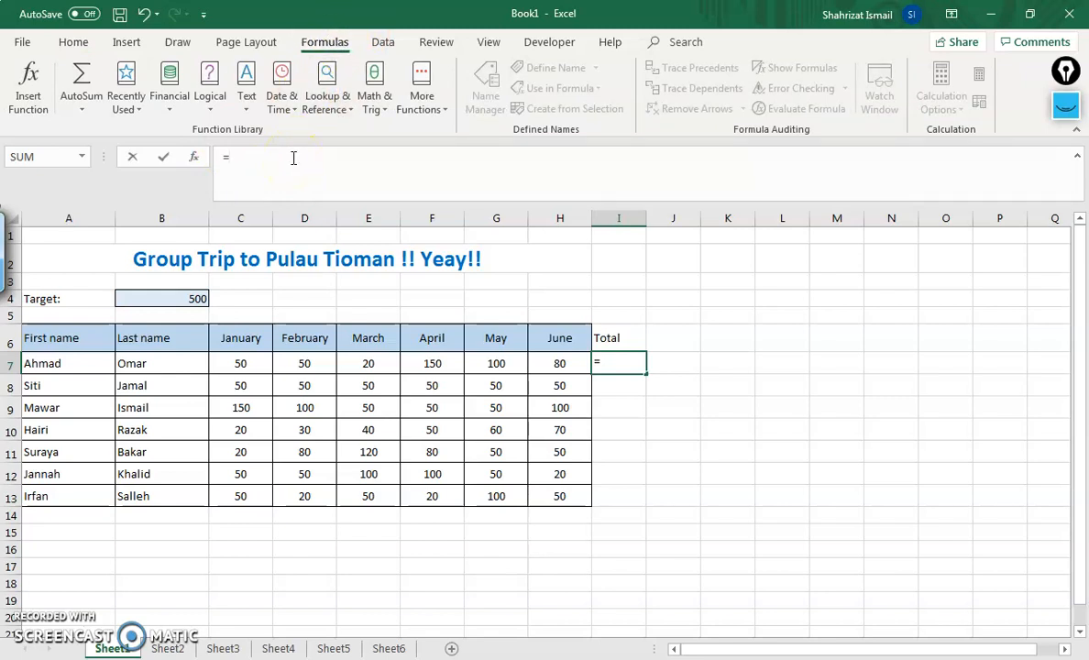
{"action": "left_click", "coordinate": [79, 80]}
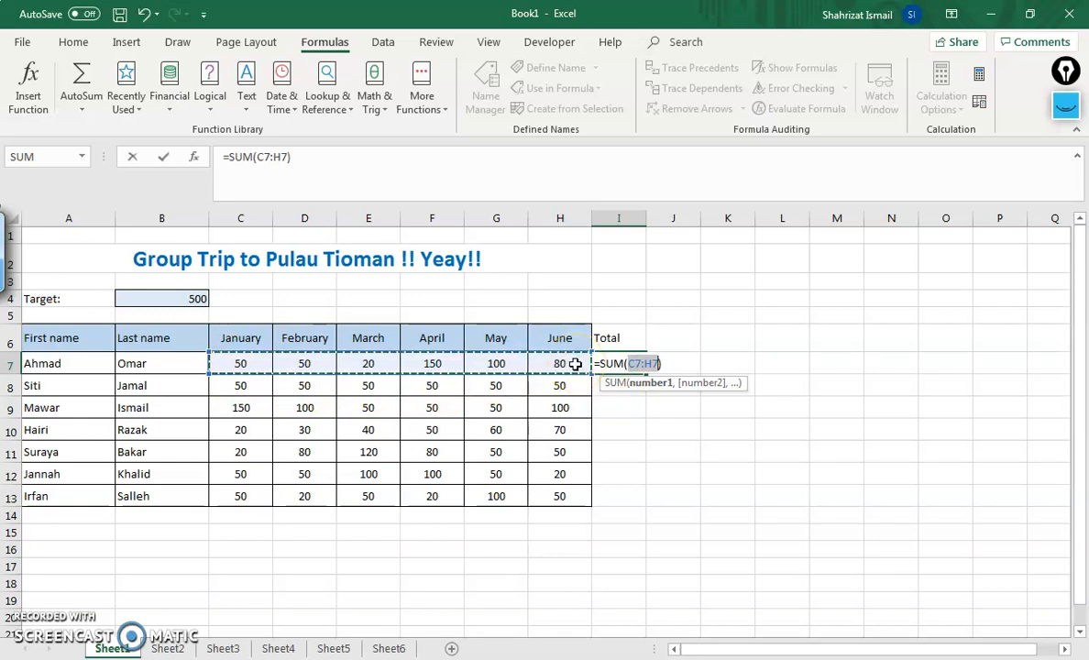
{"action": "left_click", "coordinate": [312, 156]}
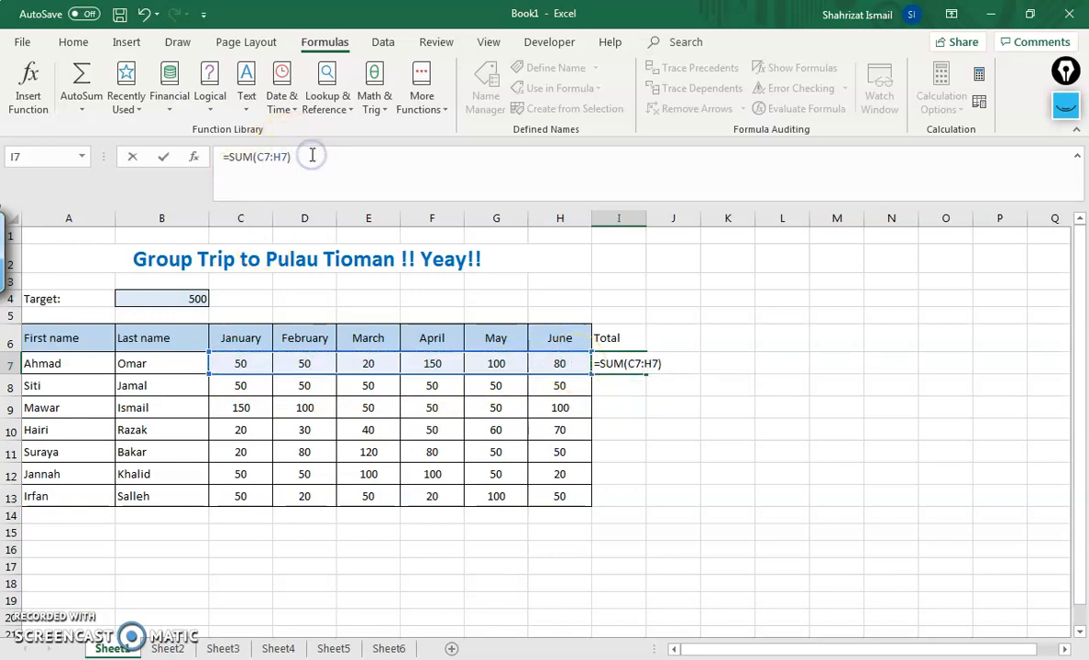
{"action": "key", "text": "Return"}
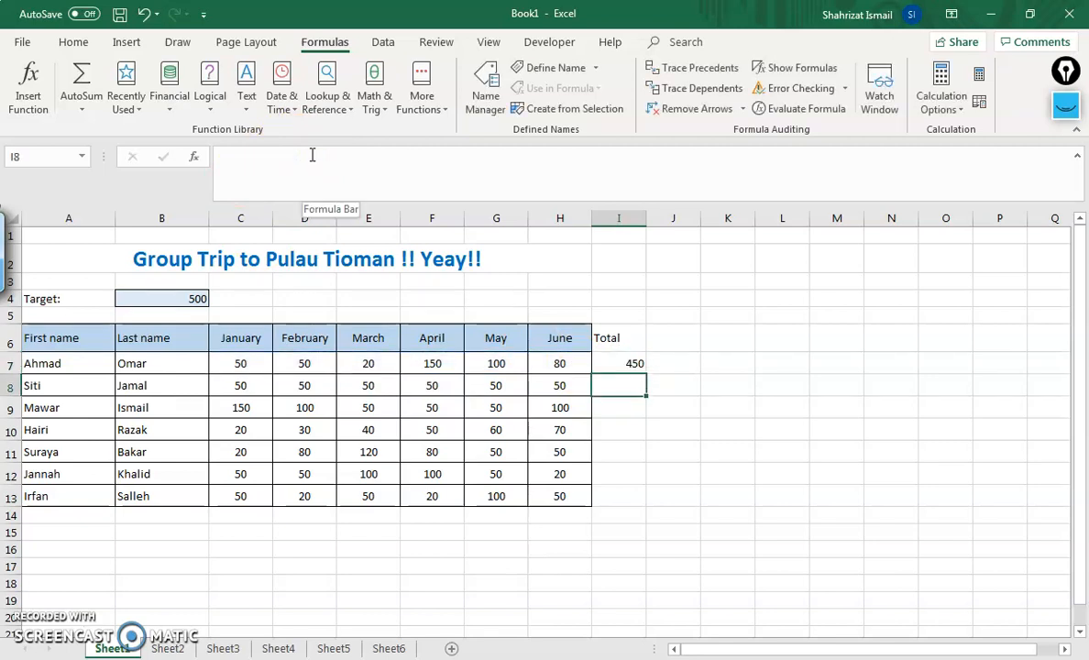
Clear the C7:H7 range from the SUM formula in I7, leaving its parentheses empty.
{"action": "left_click", "coordinate": [627, 363]}
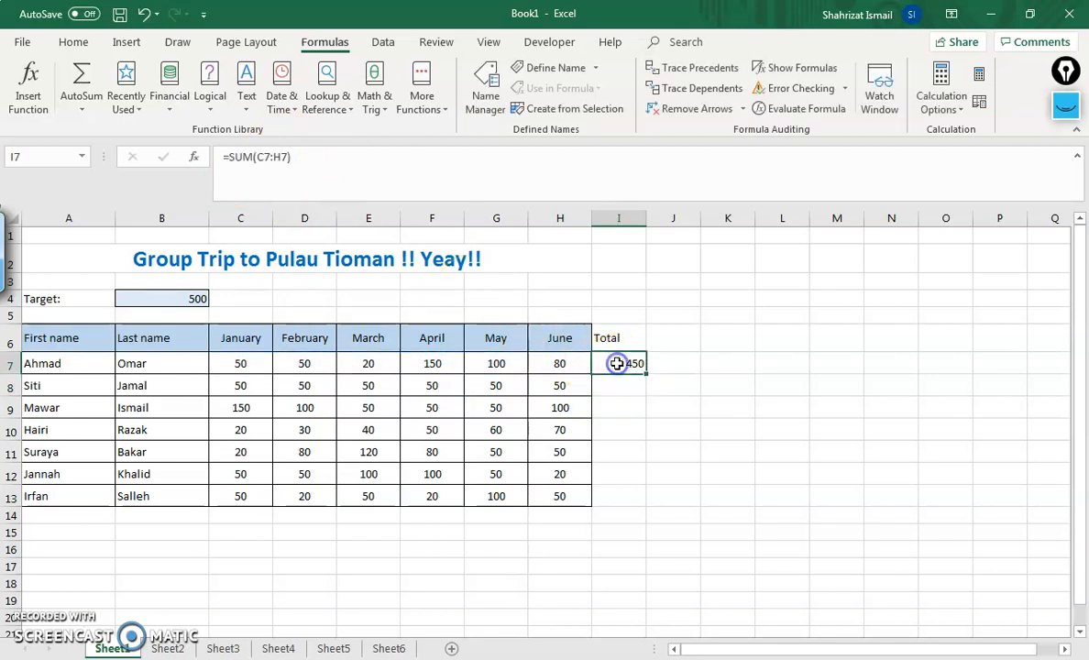
{"action": "left_click", "coordinate": [331, 154]}
{"action": "left_click", "coordinate": [252, 160]}
{"action": "left_click_drag", "start_coordinate": [257, 157], "coordinate": [282, 157]}
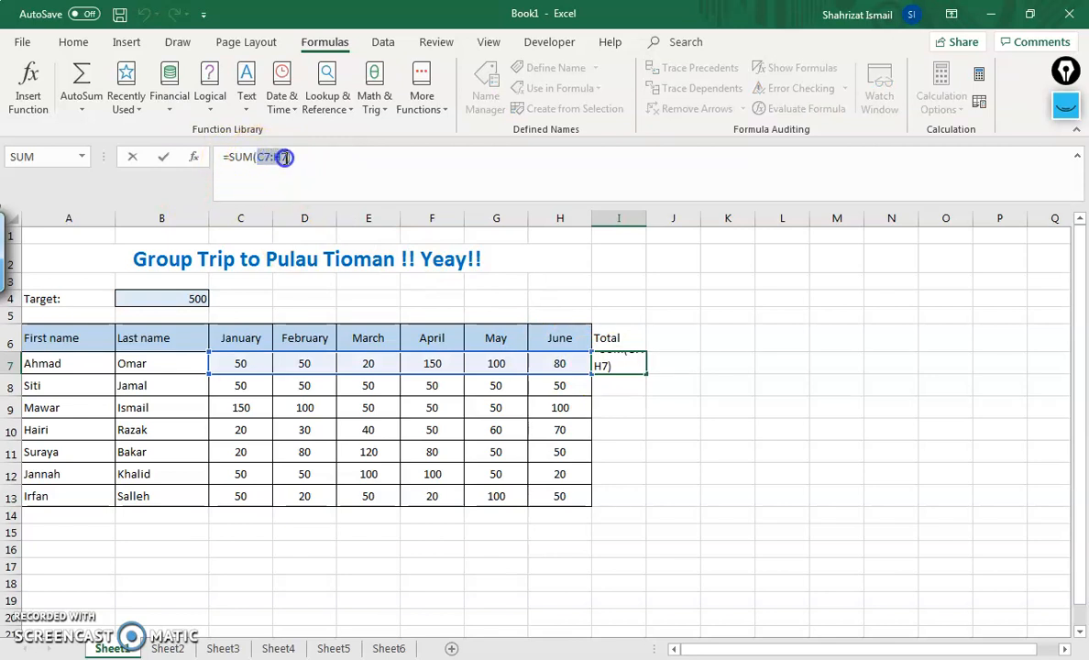
{"action": "key", "text": "BackSpace"}
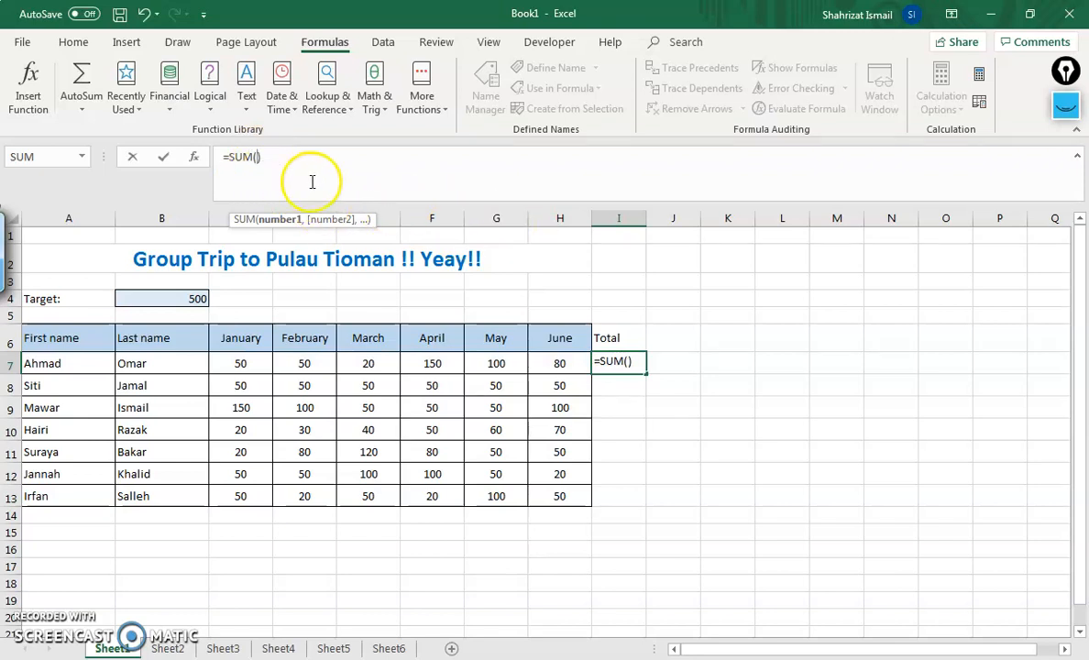
Fill the SUM function in I7 with the separate arguments C7, D7, E7, F7, G7, H7.
{"action": "left_click", "coordinate": [241, 365]}
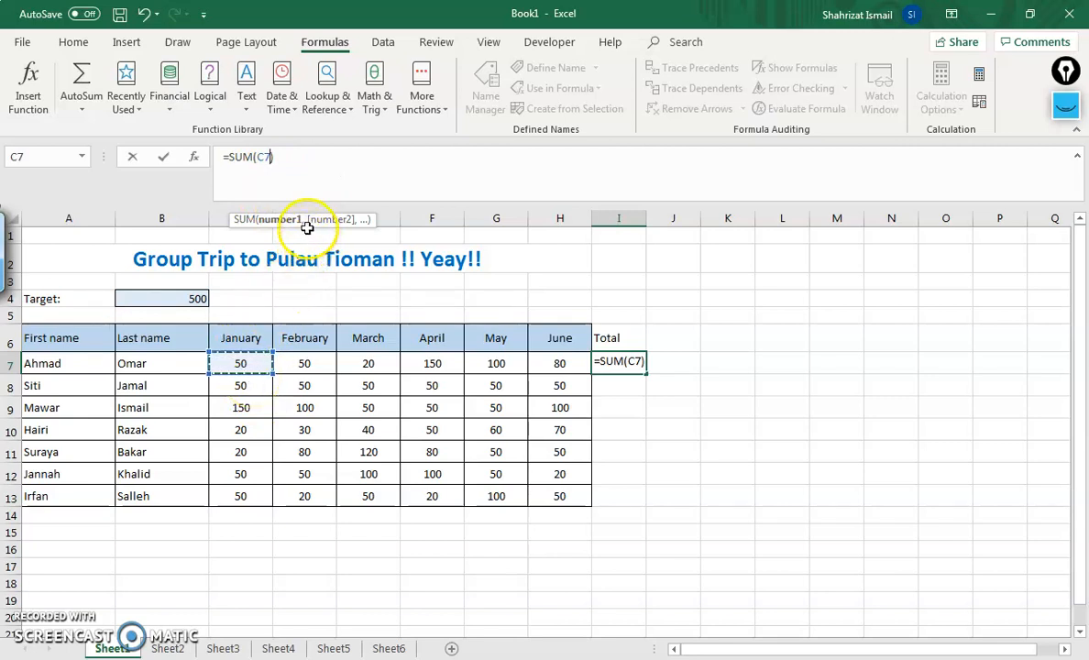
{"action": "type", "text": ","}
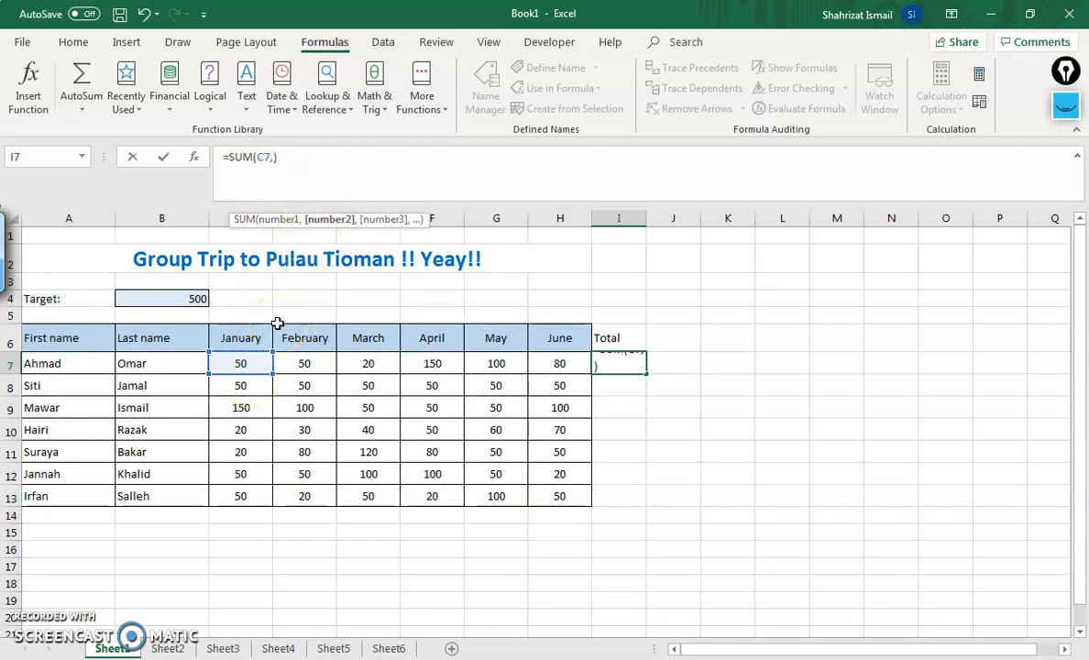
{"action": "left_click", "coordinate": [303, 365]}
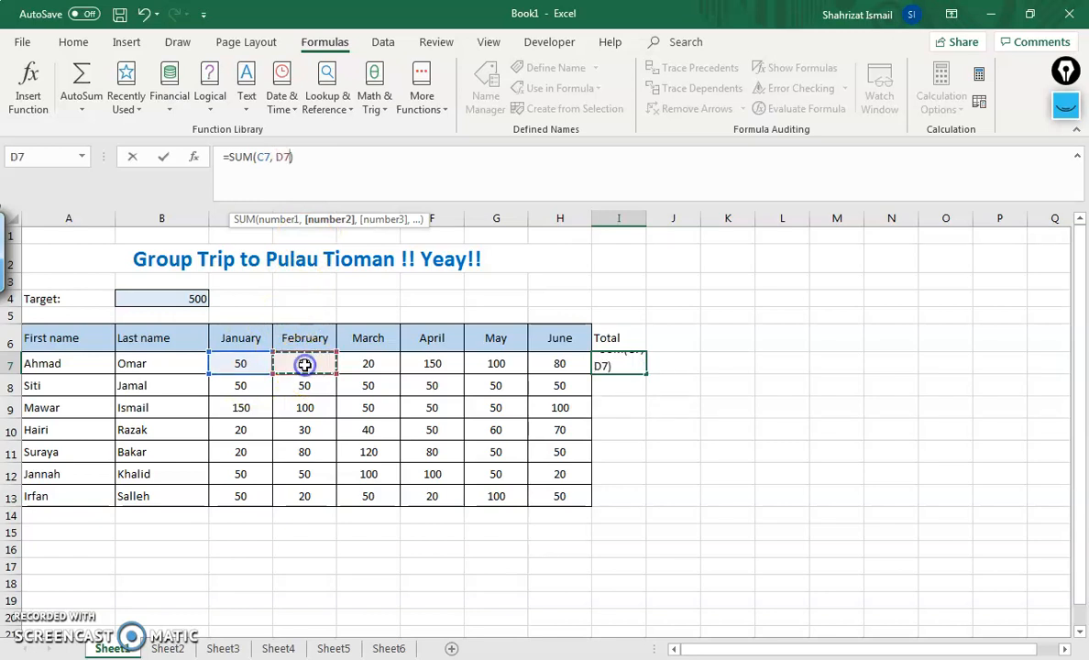
{"action": "type", "text": ","}
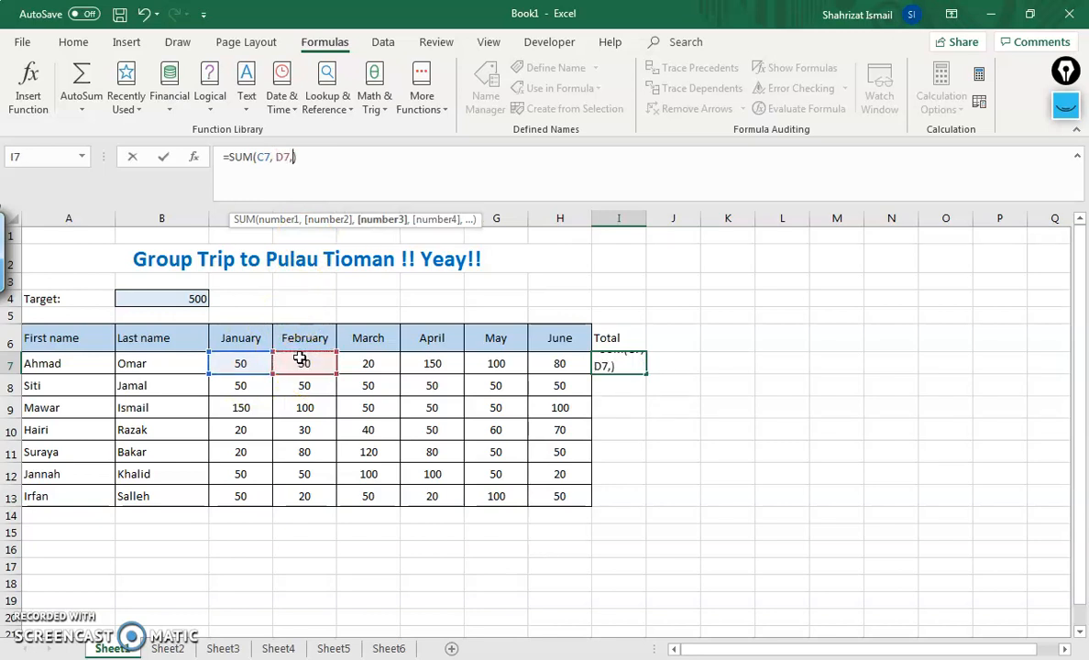
{"action": "left_click", "coordinate": [361, 366]}
{"action": "type", "text": ","}
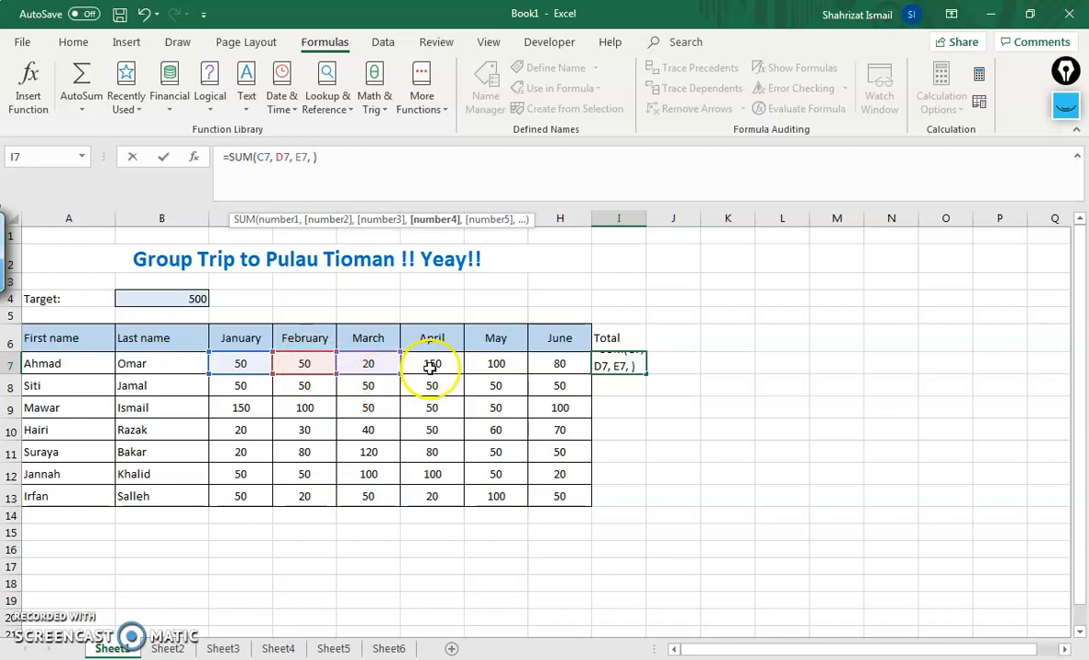
{"action": "left_click", "coordinate": [432, 365]}
{"action": "type", "text": ","}
{"action": "left_click", "coordinate": [493, 367]}
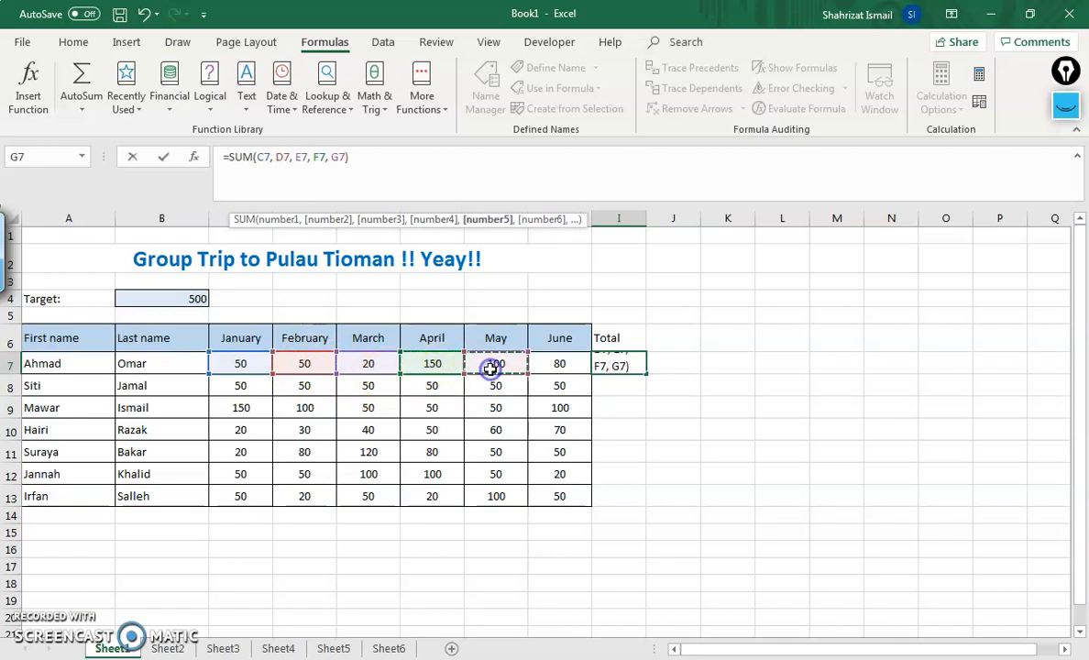
{"action": "type", "text": ","}
{"action": "left_click", "coordinate": [559, 362]}
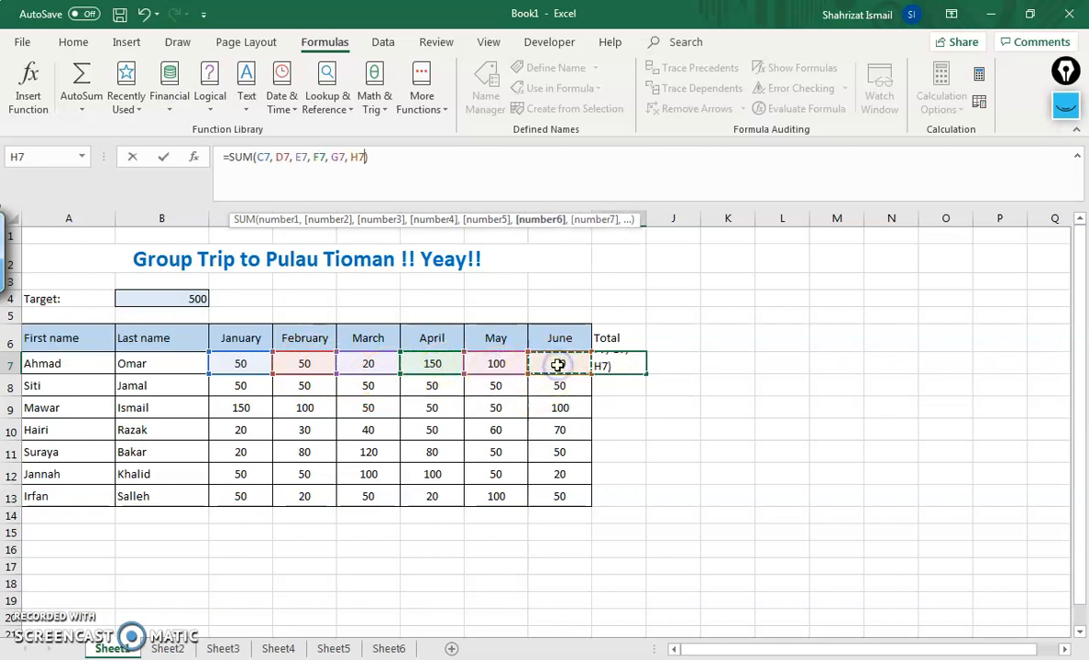
{"action": "left_click_drag", "start_coordinate": [258, 159], "coordinate": [364, 163]}
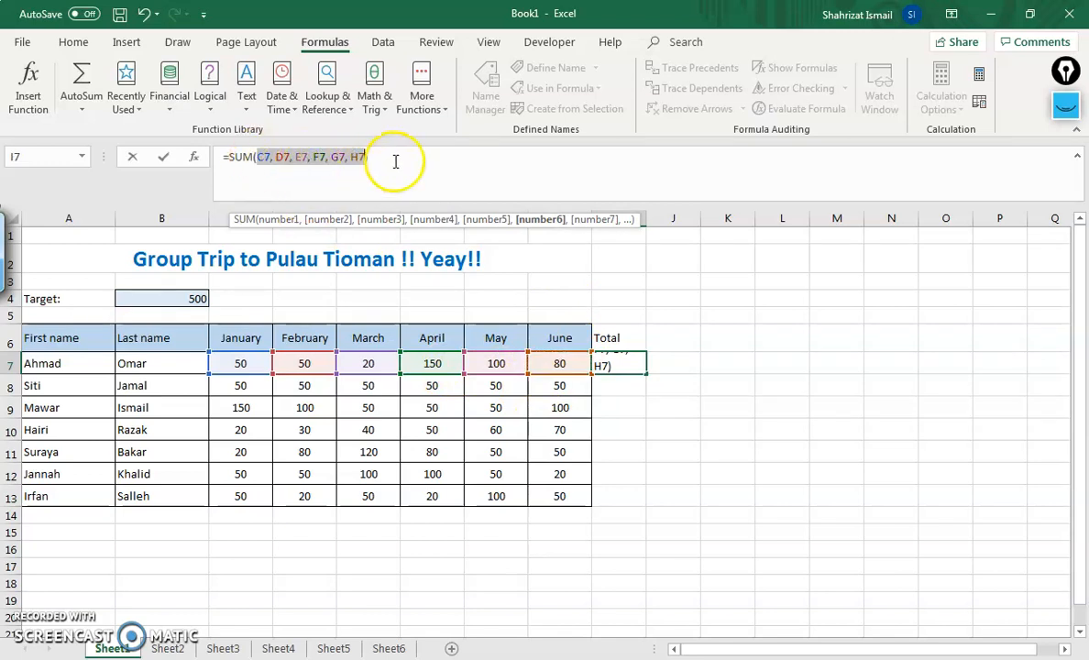
{"action": "left_click", "coordinate": [398, 161]}
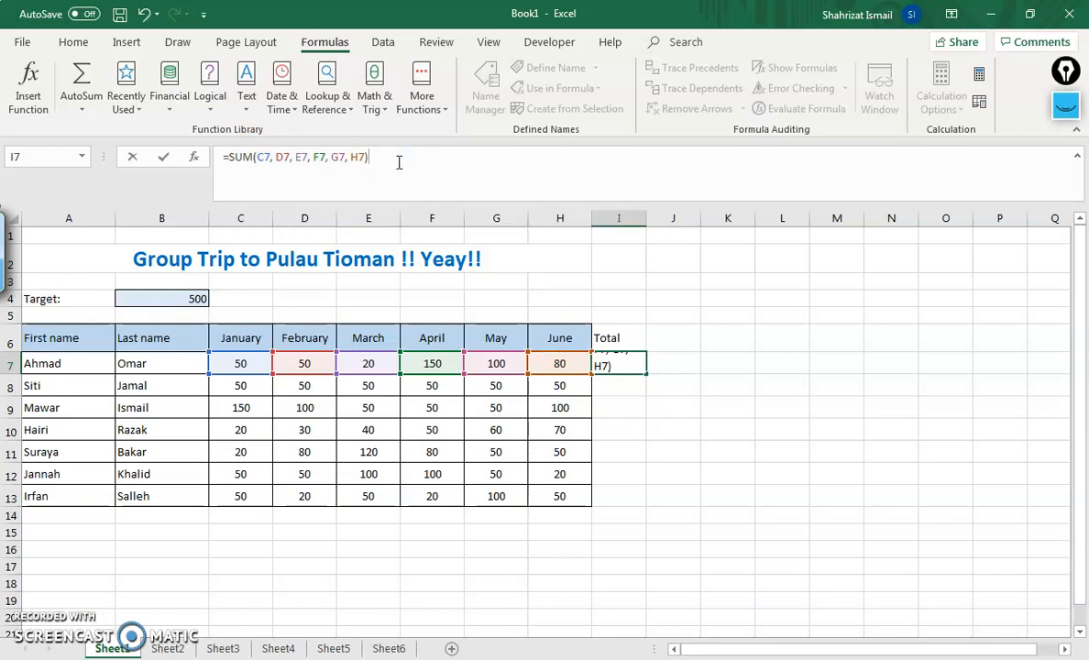
{"action": "key", "text": "Return"}
Replace the separate arguments of the SUM function in I7 with the range C7:H7.
{"action": "left_click", "coordinate": [620, 365]}
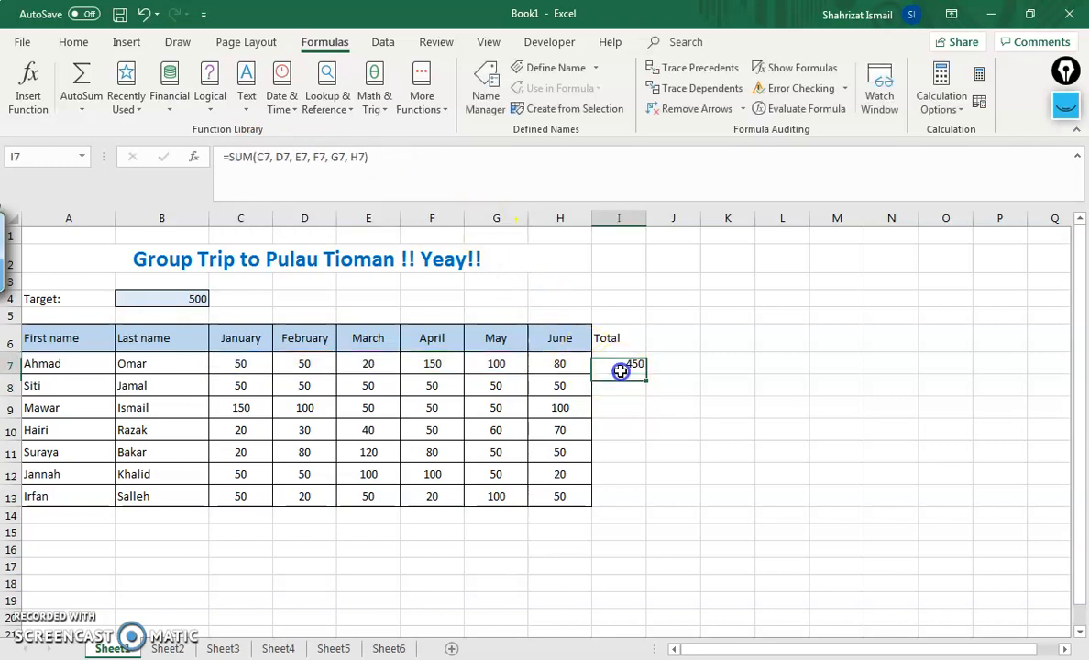
{"action": "left_click_drag", "start_coordinate": [269, 156], "coordinate": [368, 159]}
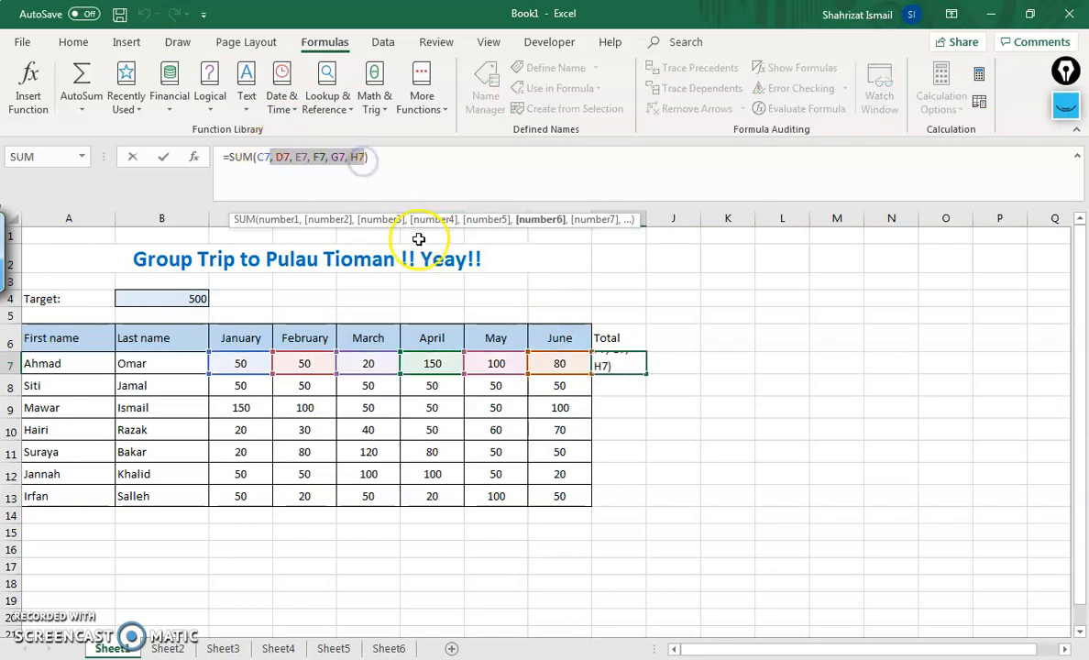
{"action": "key", "text": "BackSpace"}
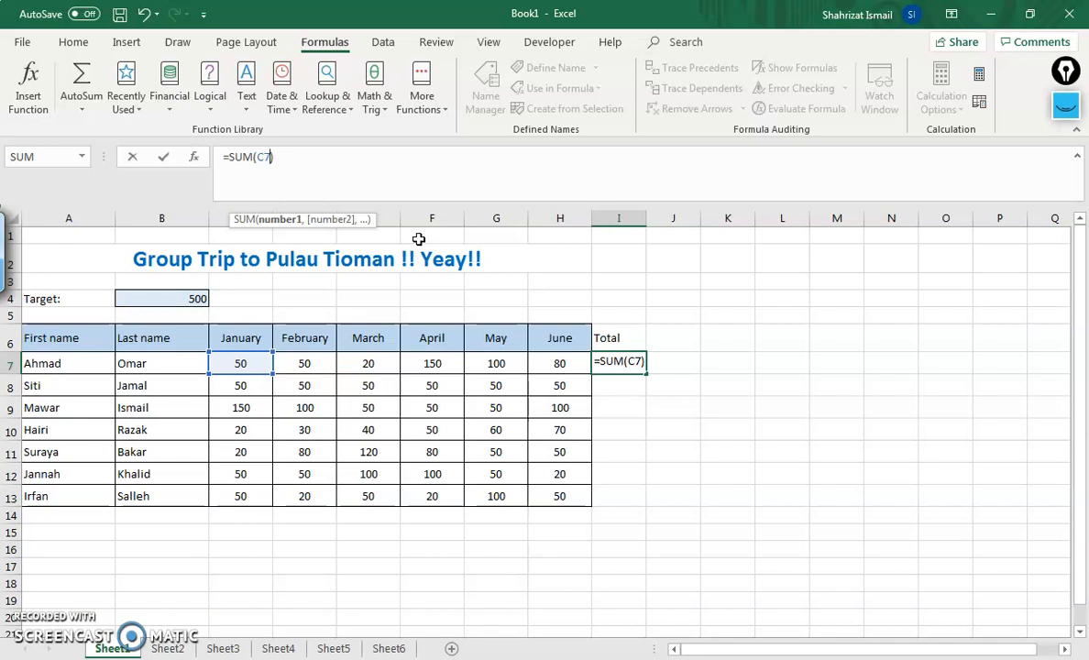
{"action": "type", "text": ":H7"}
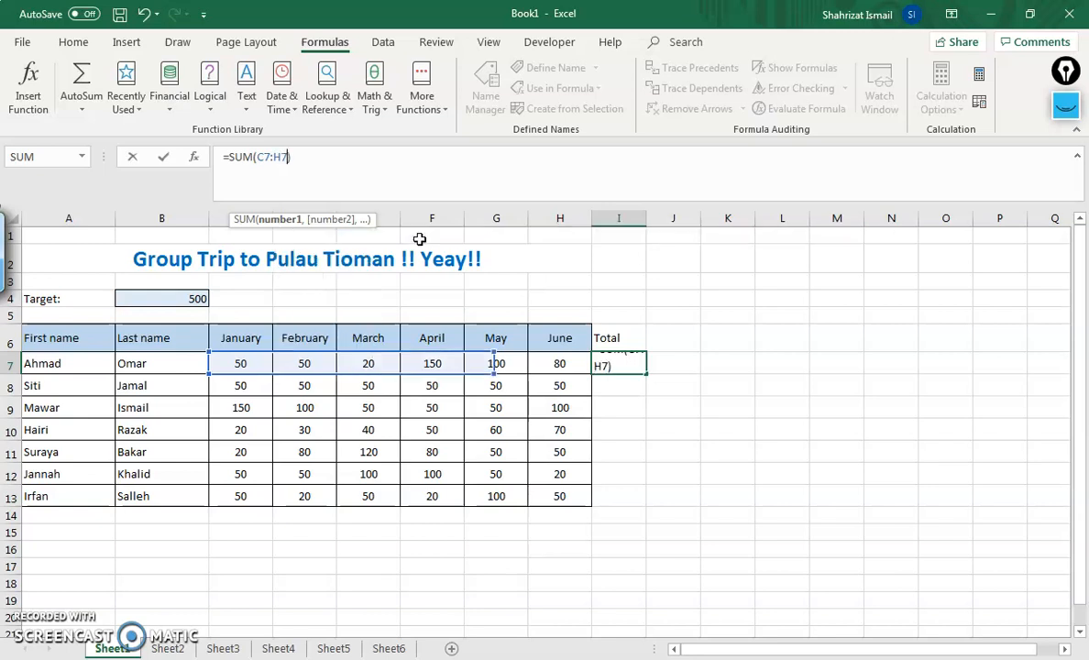
{"action": "key", "text": "BackSpace"}
{"action": "key", "text": "BackSpace"}
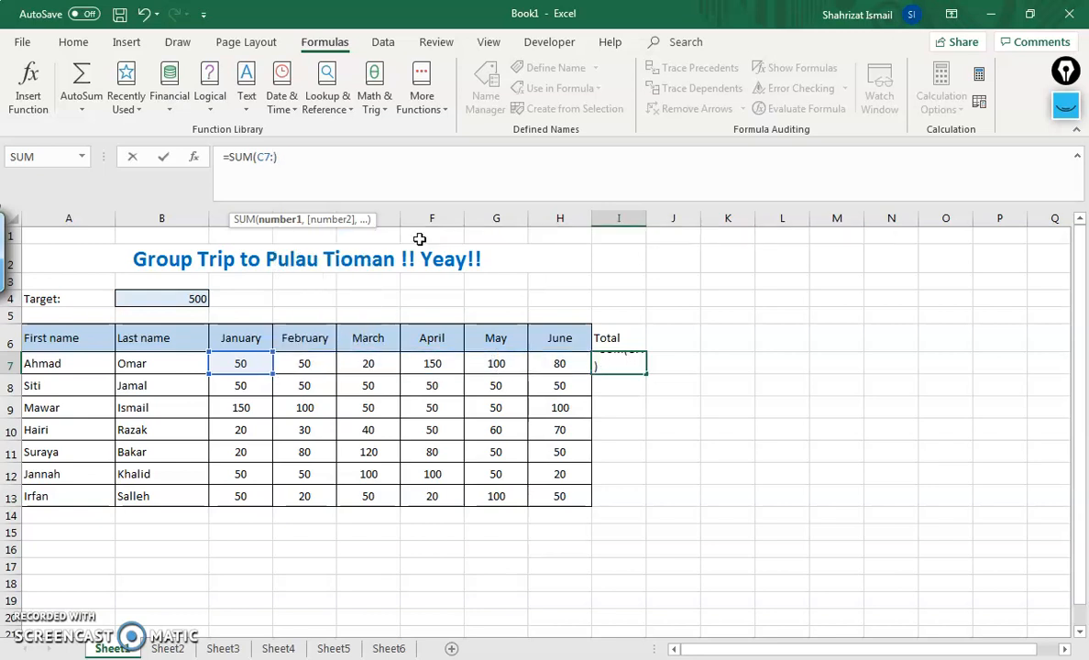
{"action": "type", "text": "H7"}
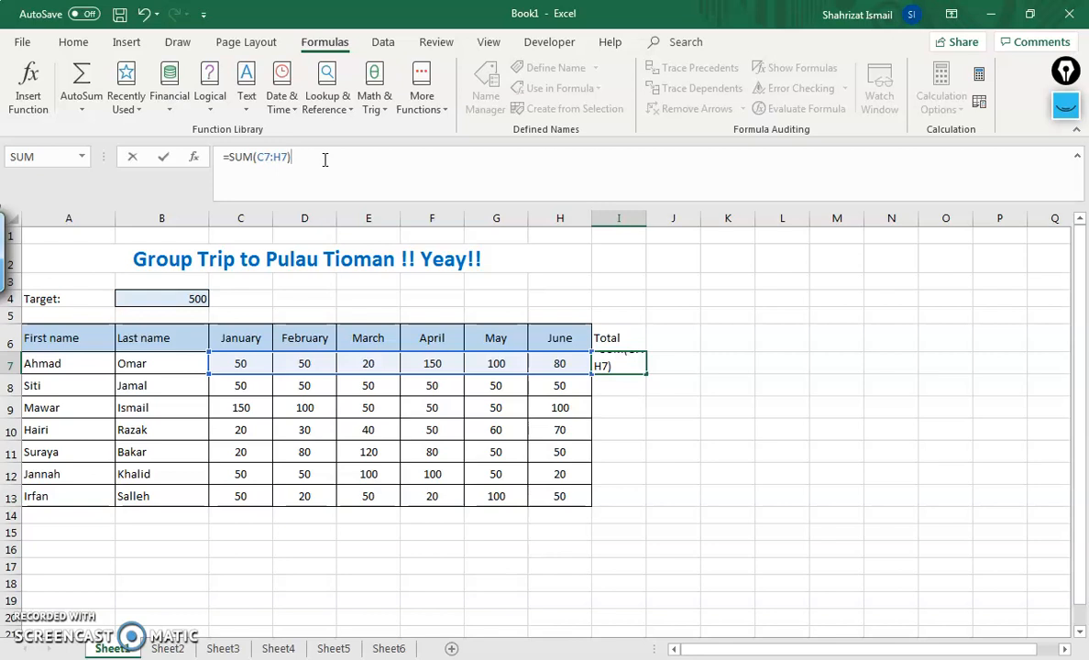
{"action": "key", "text": "Return"}
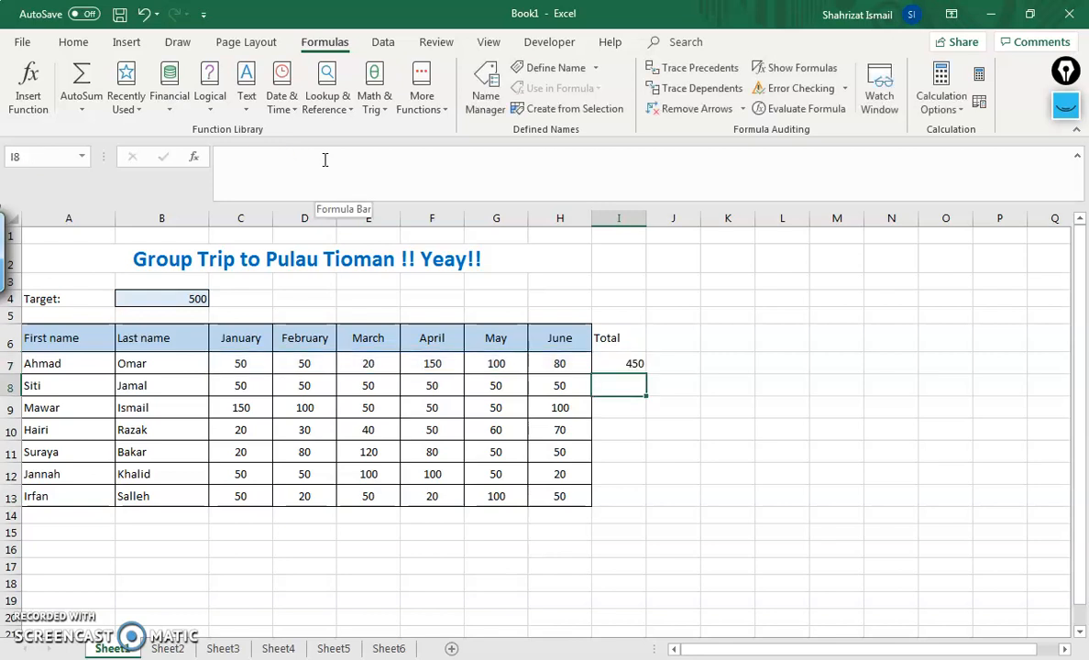
{"action": "left_click", "coordinate": [630, 367]}
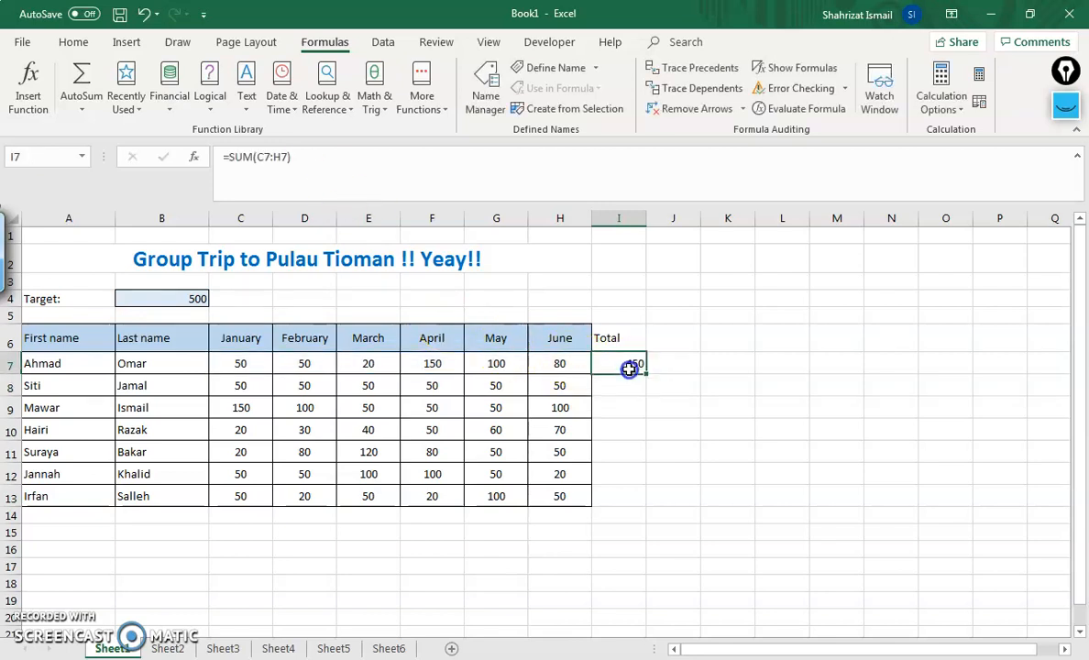
{"action": "left_click", "coordinate": [263, 158]}
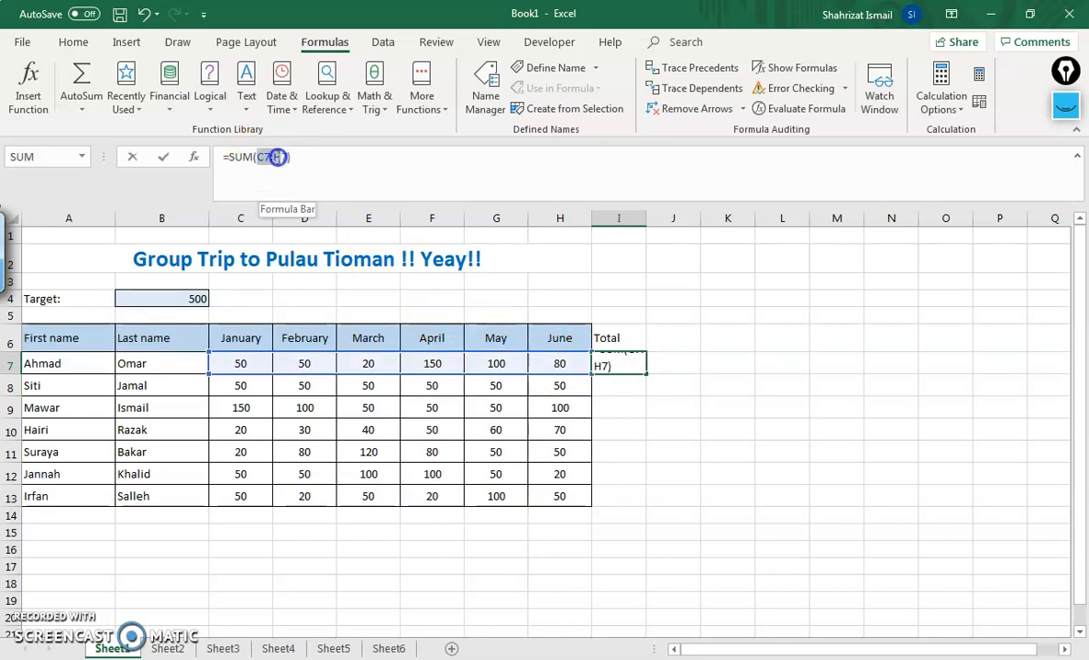
{"action": "left_click_drag", "start_coordinate": [288, 157], "coordinate": [290, 157]}
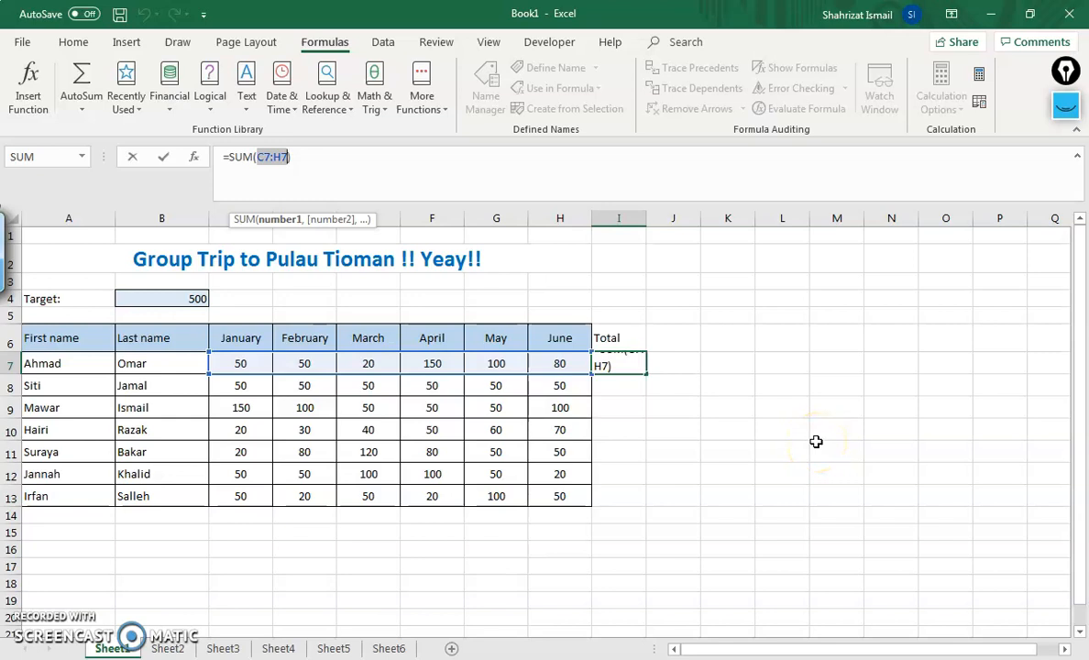
{"action": "left_click", "coordinate": [782, 452]}
{"action": "left_click", "coordinate": [815, 443]}
{"action": "double_click", "coordinate": [813, 421]}
{"action": "double_click", "coordinate": [807, 379]}
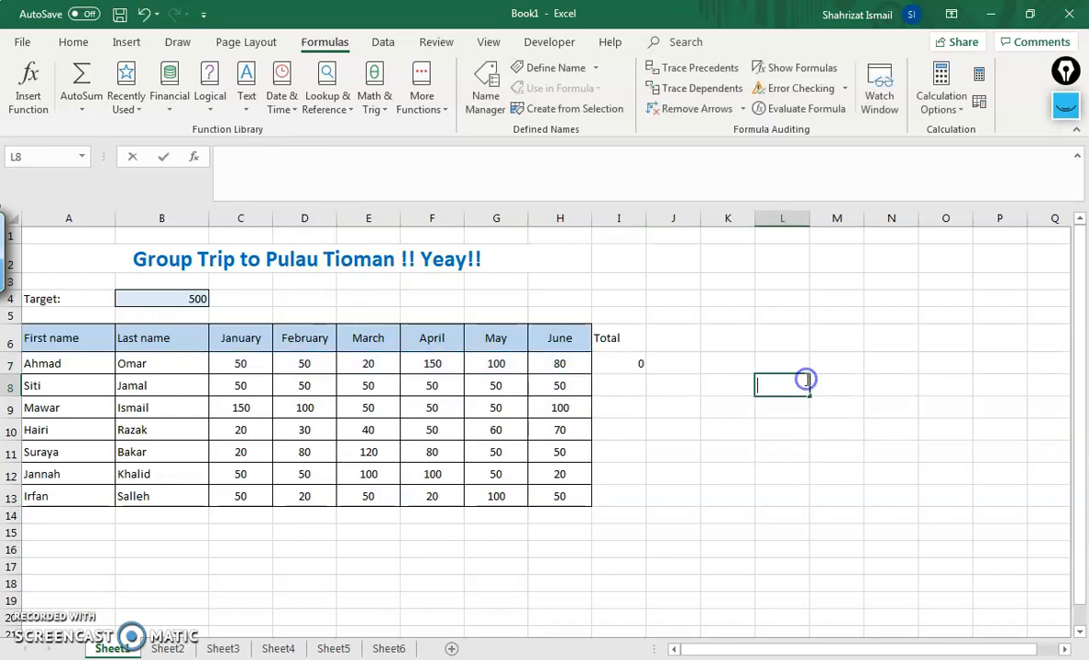
Replace the stray M10 reference in I7's SUM function with C7 and a colon as the start of a range.
{"action": "left_click", "coordinate": [633, 363]}
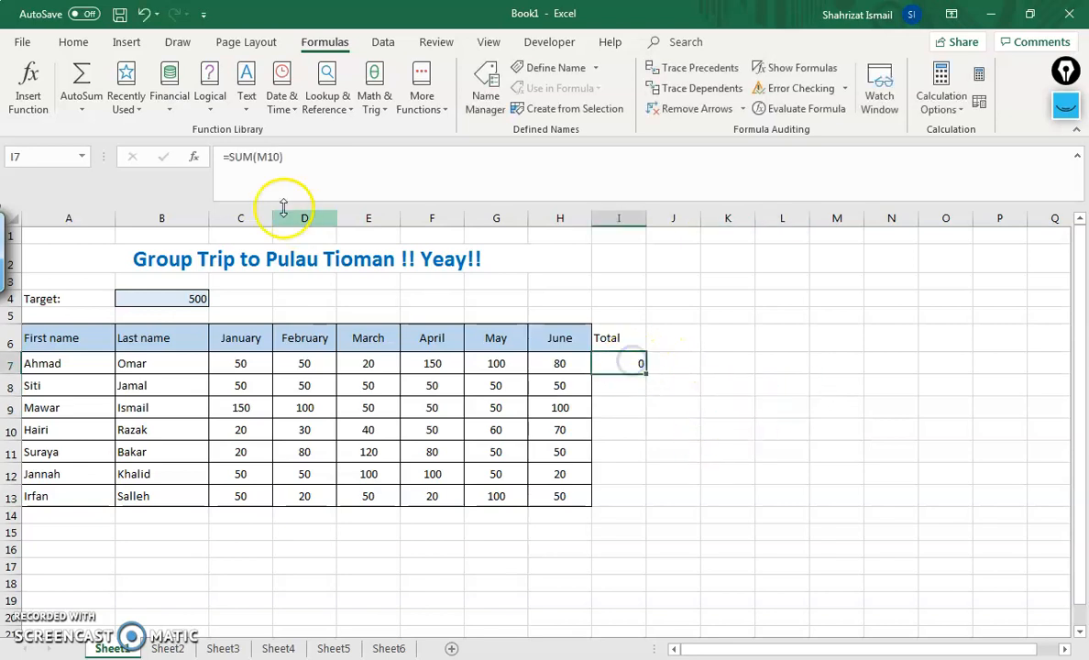
{"action": "double_click", "coordinate": [269, 157]}
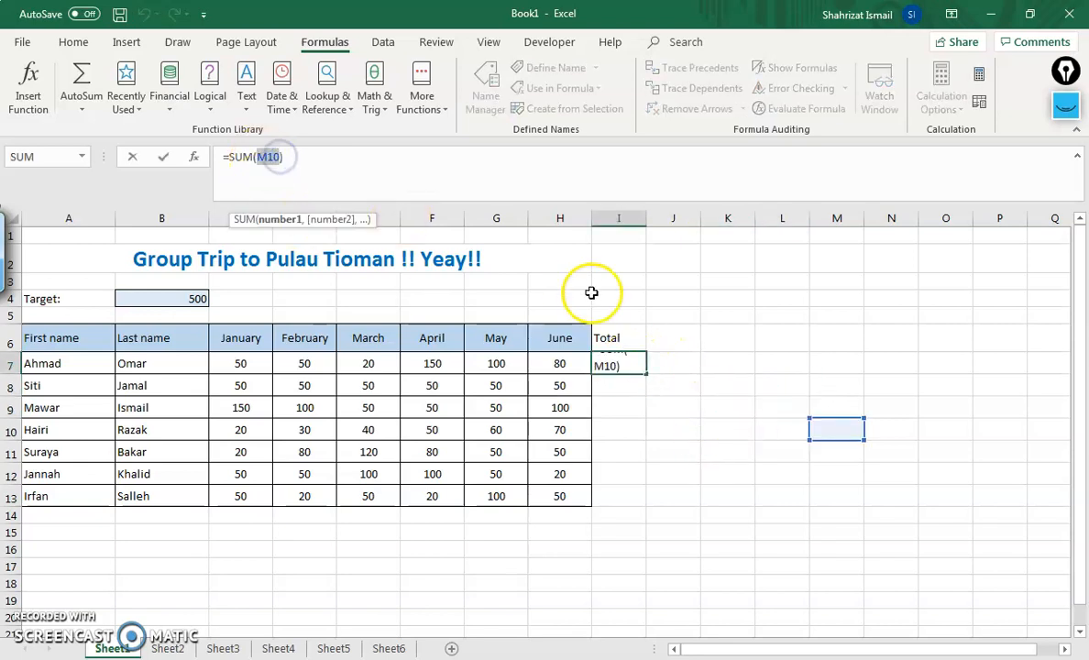
{"action": "key", "text": "BackSpace"}
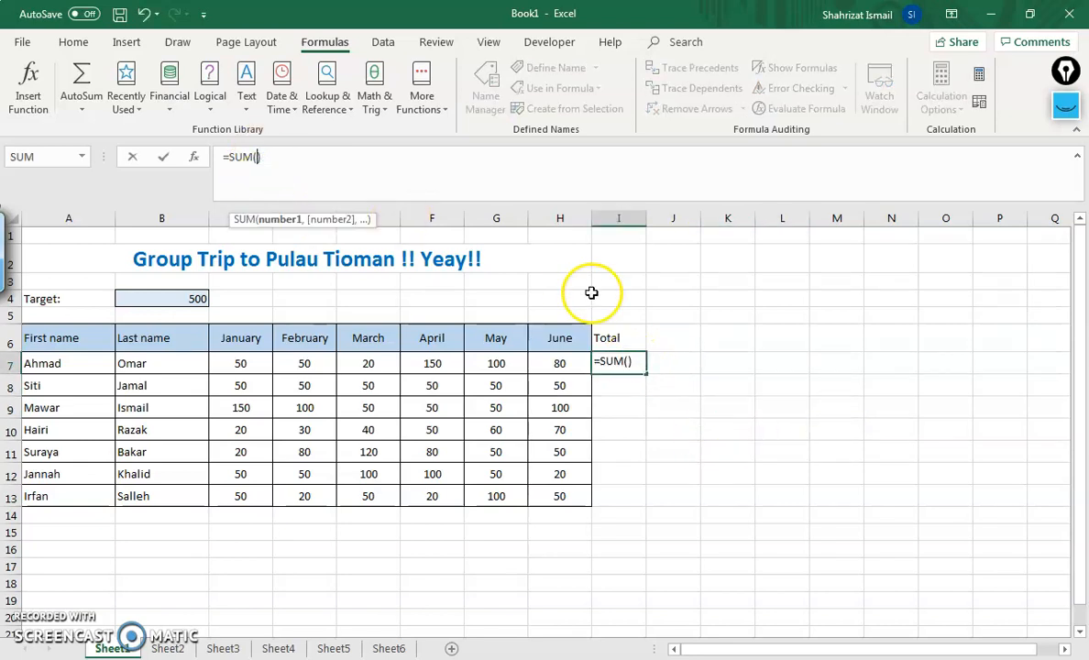
{"action": "left_click", "coordinate": [243, 364]}
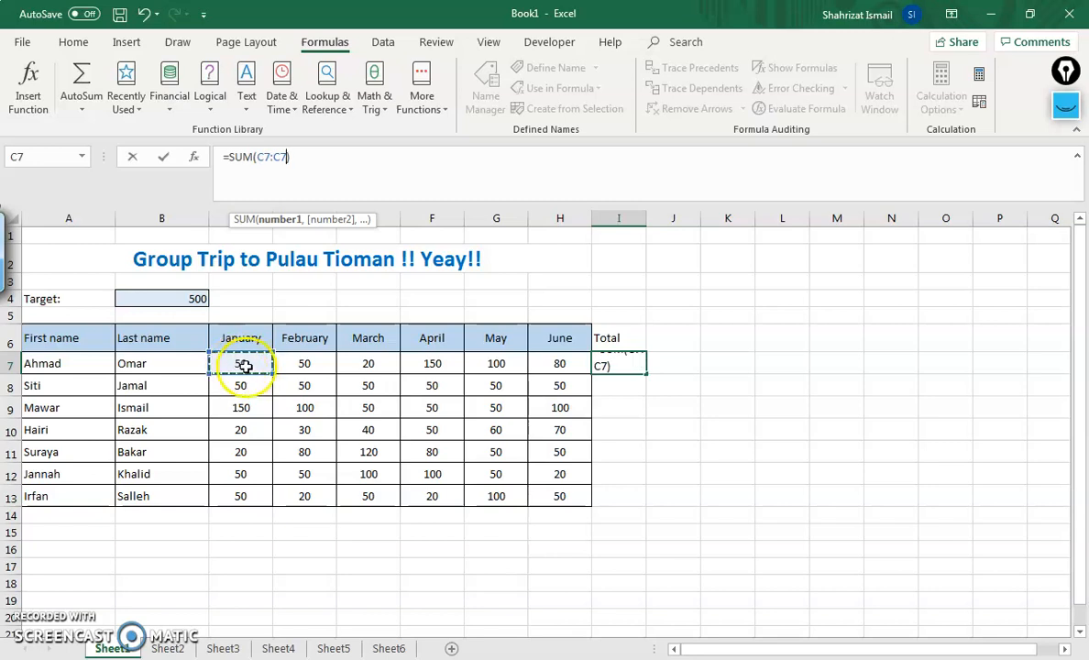
{"action": "key", "text": "BackSpace"}
{"action": "key", "text": "BackSpace"}
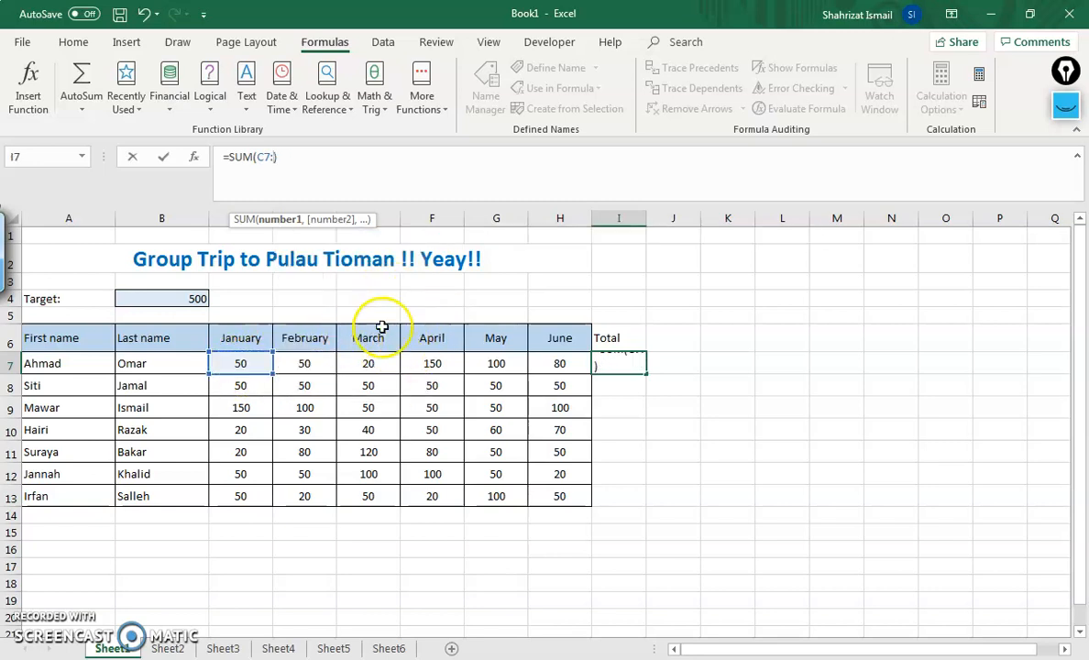
Try H13 as the end cell of the SUM range in I7, and remove it again.
{"action": "left_click", "coordinate": [554, 497]}
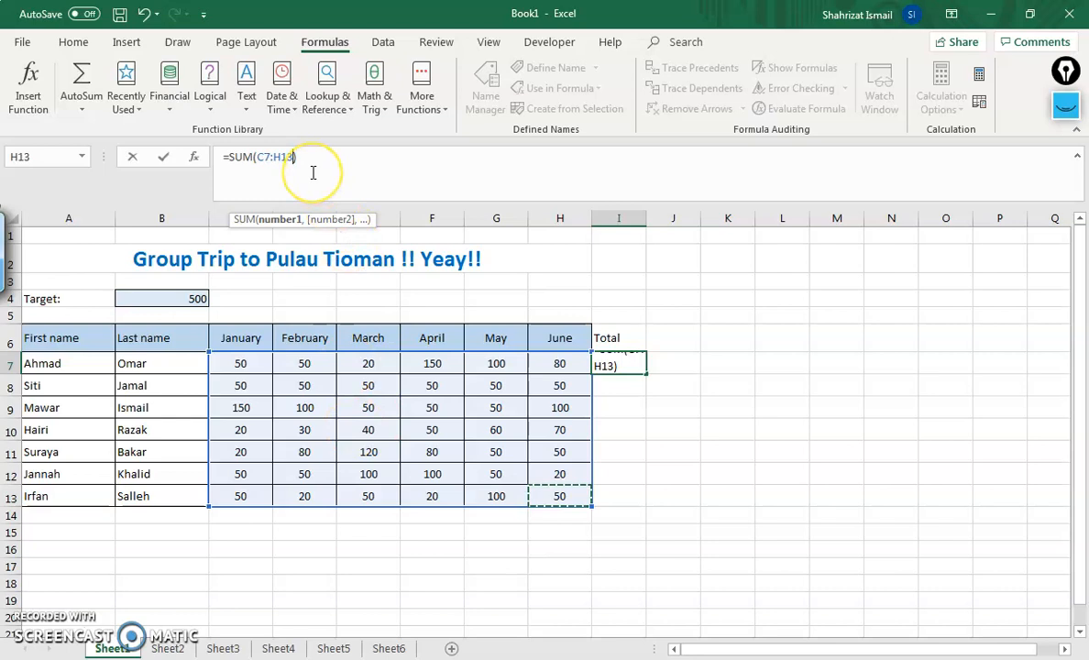
{"action": "key", "text": "BackSpace"}
{"action": "key", "text": "BackSpace"}
{"action": "key", "text": "BackSpace"}
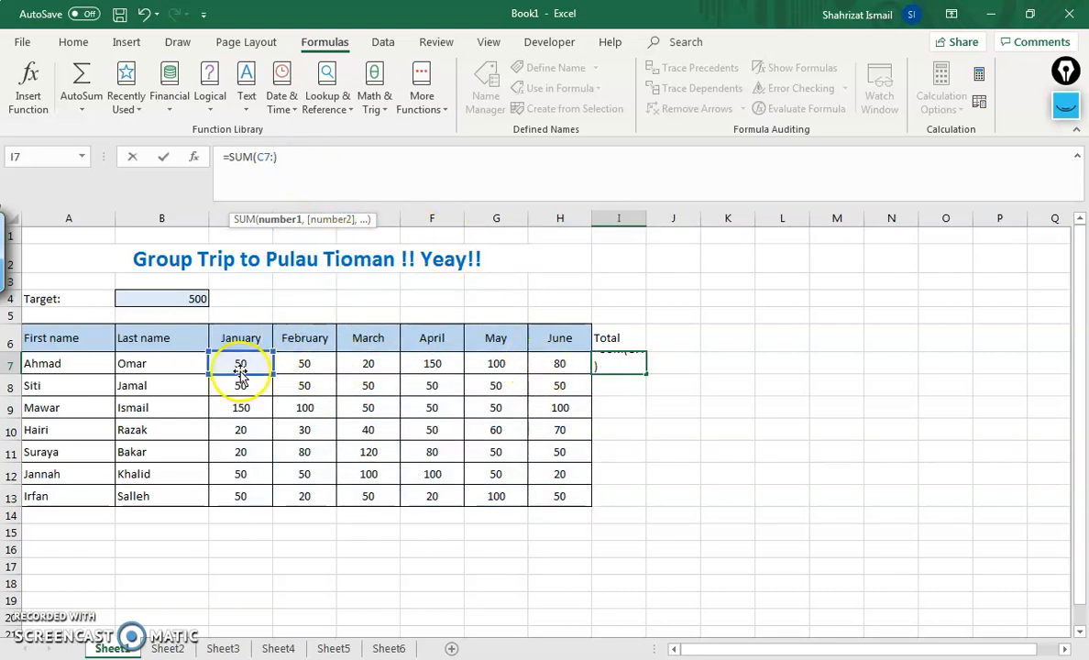
Complete the SUM range in I7 with H7 as its end cell and enter the formula =SUM(C7:H7).
{"action": "left_click", "coordinate": [560, 364]}
{"action": "left_click", "coordinate": [333, 163]}
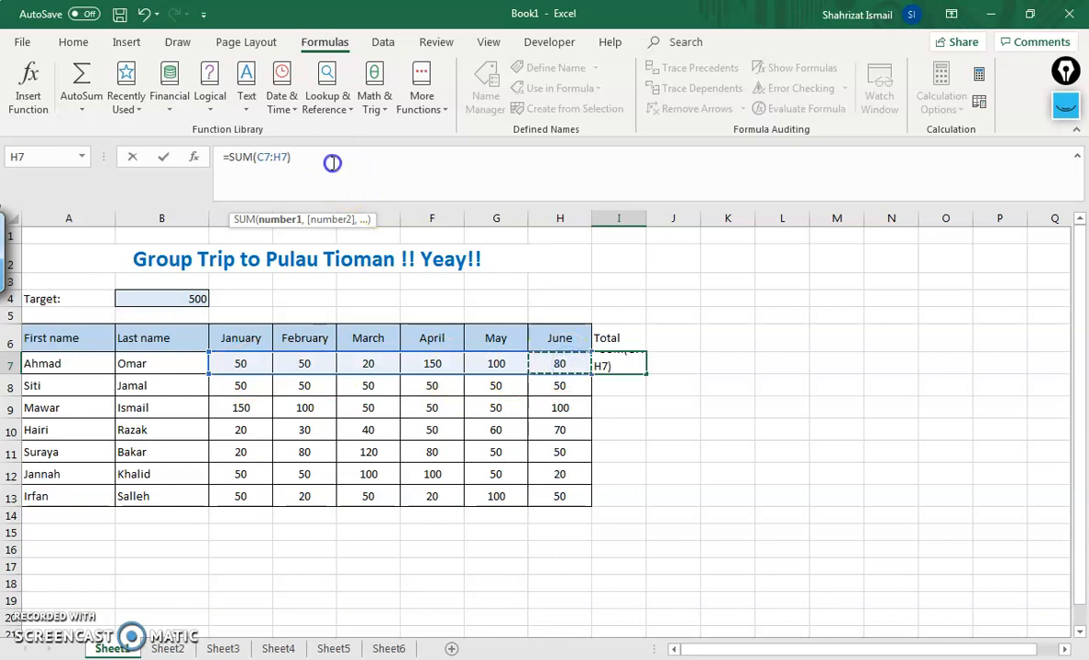
{"action": "key", "text": "Return"}
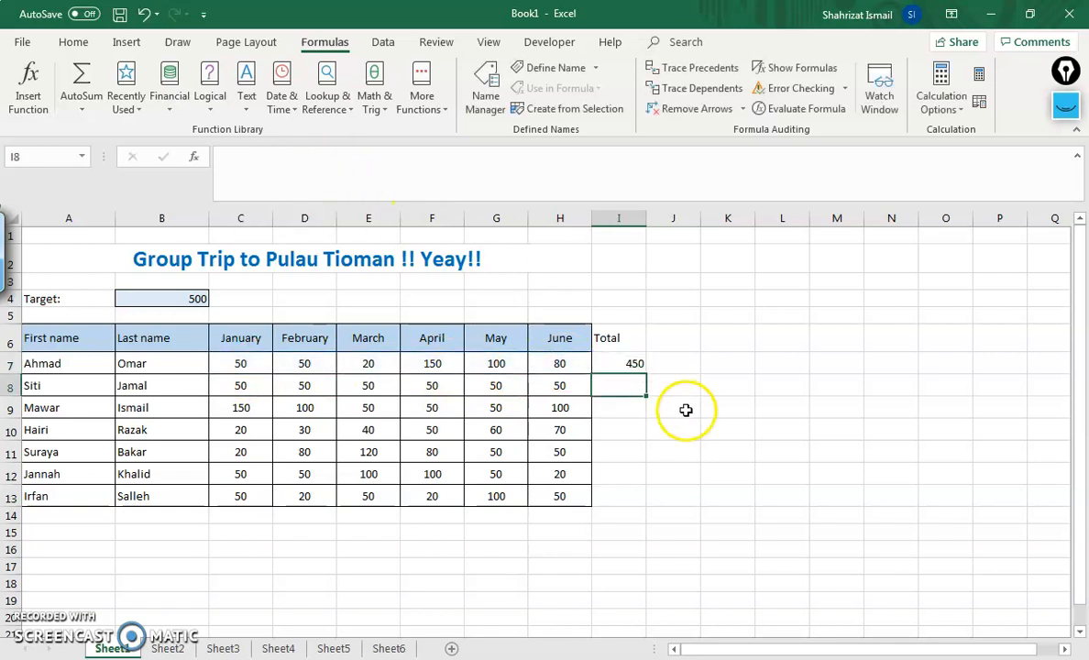
Fill the SUM formula from I7 down the Total column to I13.
{"action": "left_click", "coordinate": [627, 366]}
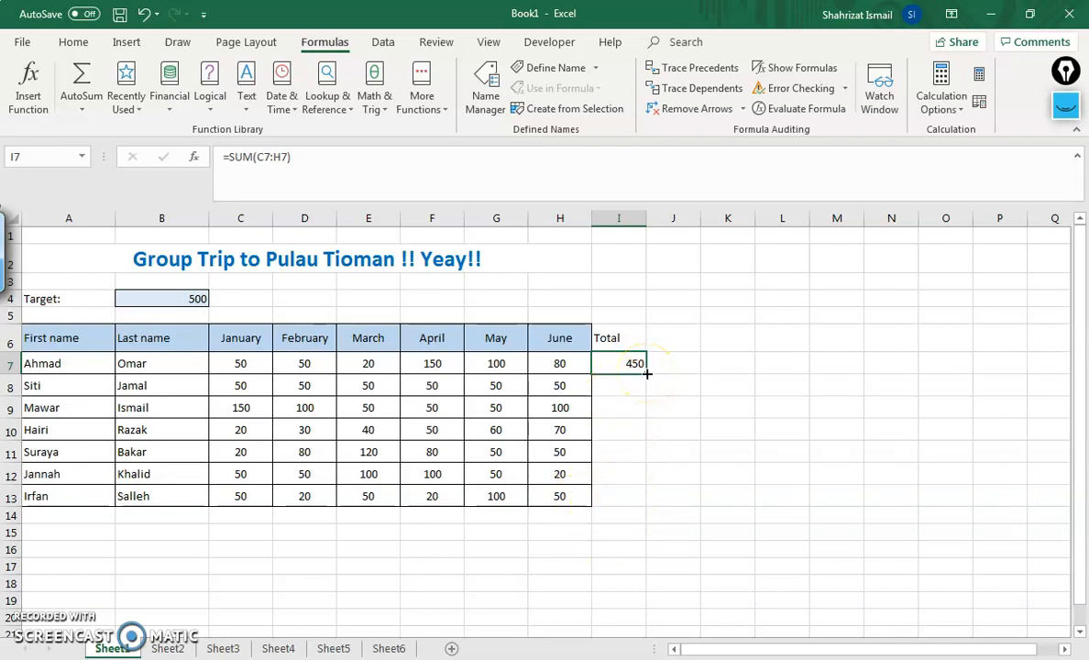
{"action": "left_click_drag", "start_coordinate": [642, 393], "coordinate": [646, 497]}
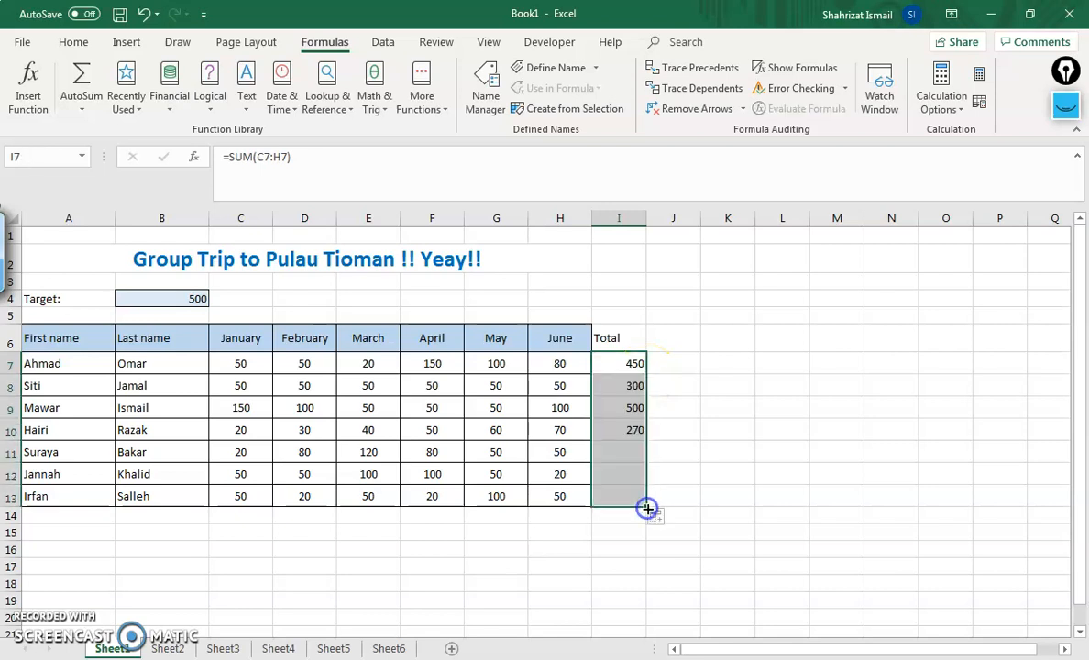
Compare the formulas in the Total column cells to check how the row references adjust.
{"action": "left_click", "coordinate": [630, 386]}
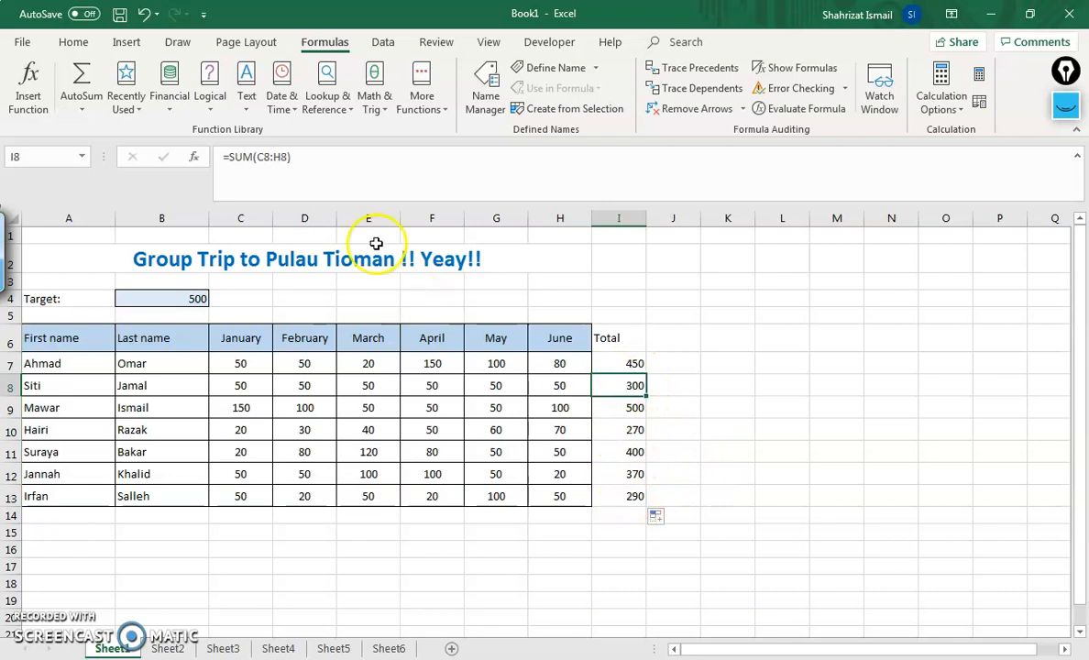
{"action": "left_click", "coordinate": [627, 365]}
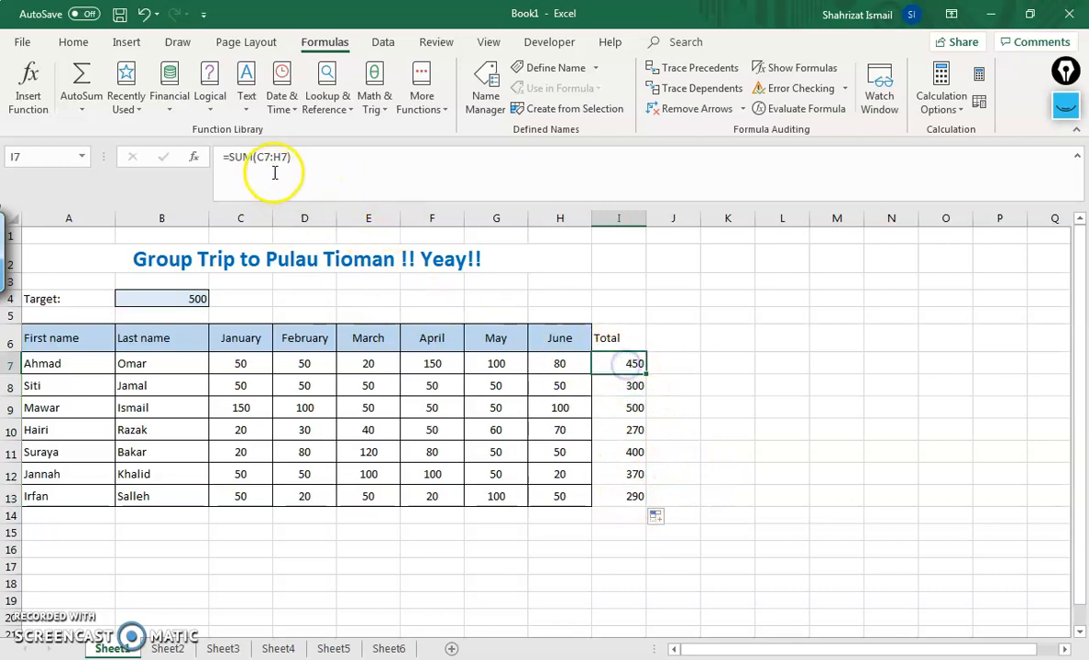
{"action": "left_click", "coordinate": [630, 387]}
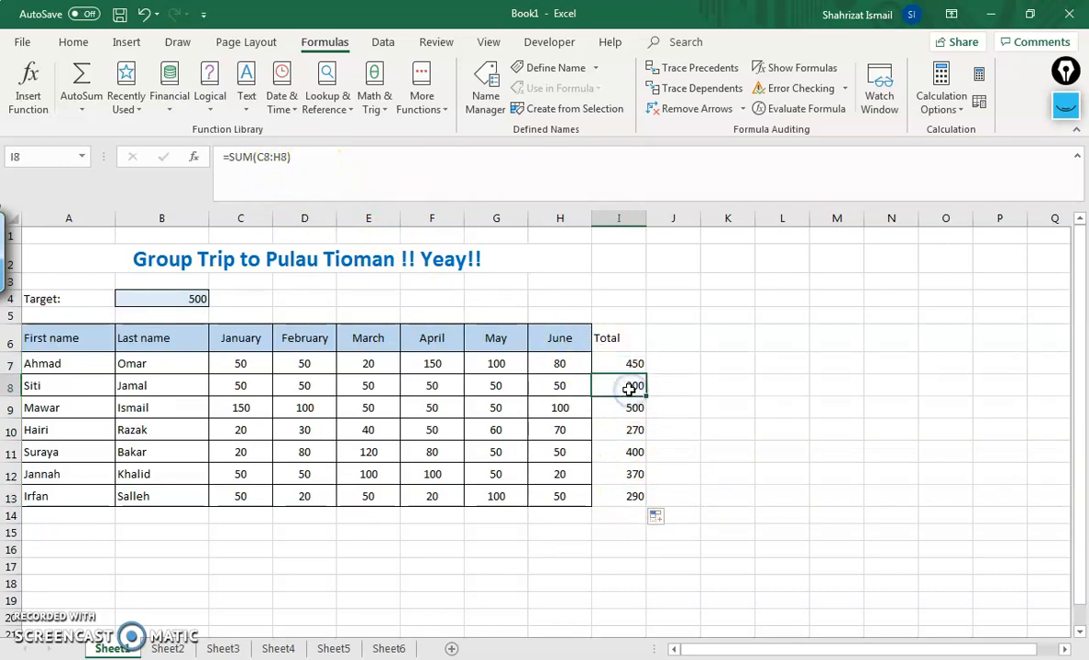
{"action": "key", "text": "Down"}
{"action": "key", "text": "Down"}
{"action": "key", "text": "Down"}
{"action": "key", "text": "Down"}
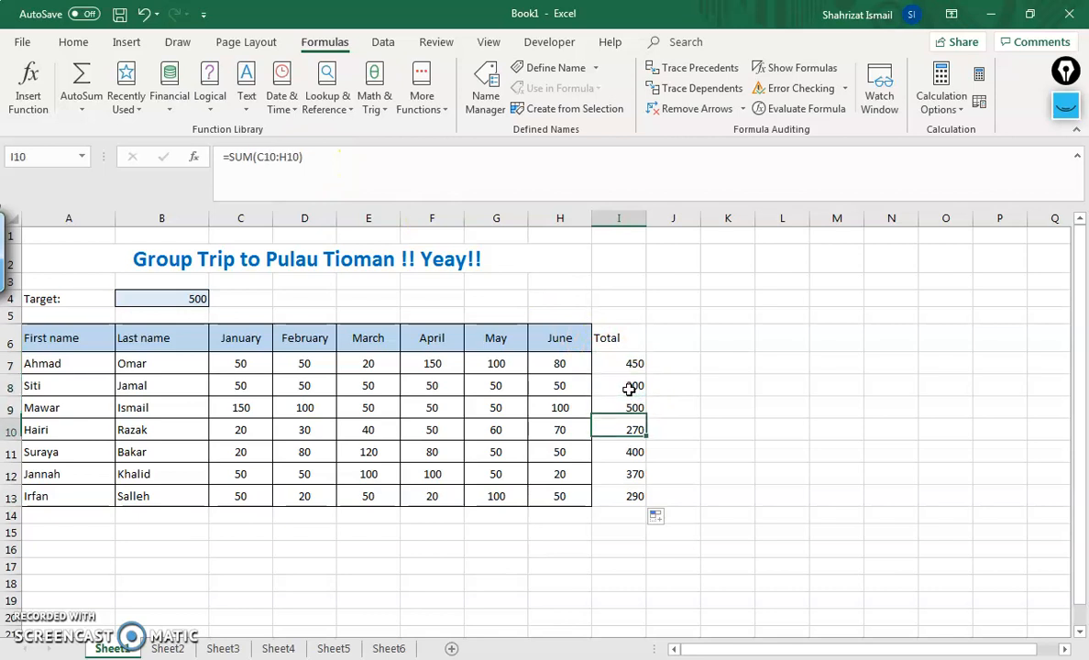
{"action": "key", "text": "Up"}
{"action": "key", "text": "Up"}
{"action": "key", "text": "Up"}
{"action": "key", "text": "Up"}
{"action": "key", "text": "Up"}
{"action": "key", "text": "Up"}
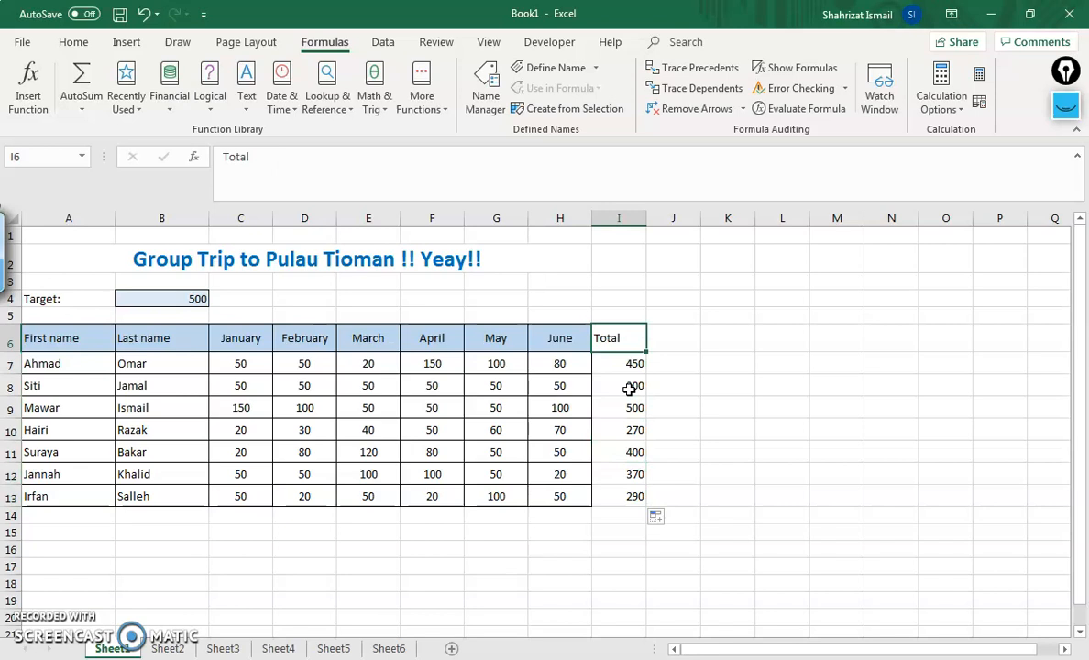
Repeat the fill of the SUM formula from I7 down through the Total column.
{"action": "left_click", "coordinate": [631, 365]}
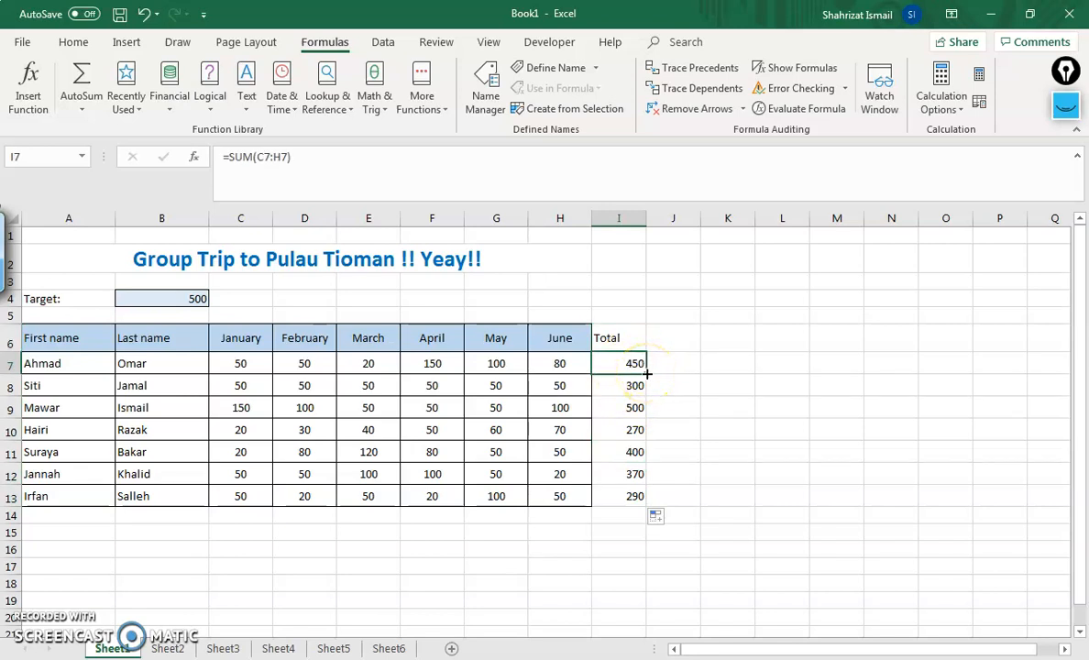
{"action": "left_click_drag", "start_coordinate": [651, 400], "coordinate": [637, 495]}
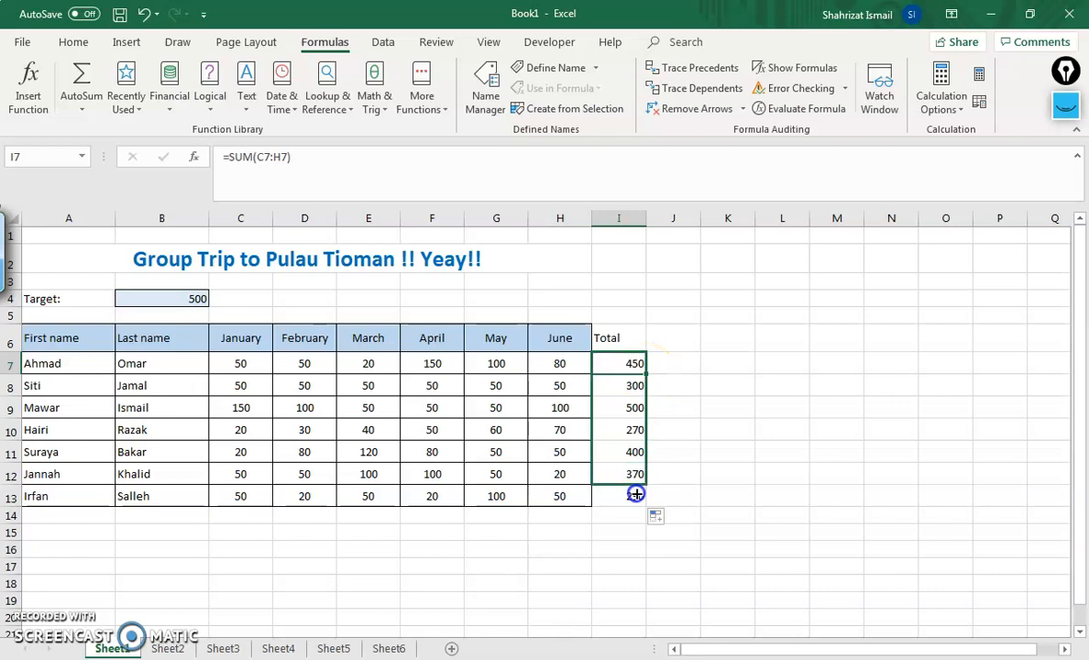
{"action": "left_click", "coordinate": [695, 455]}
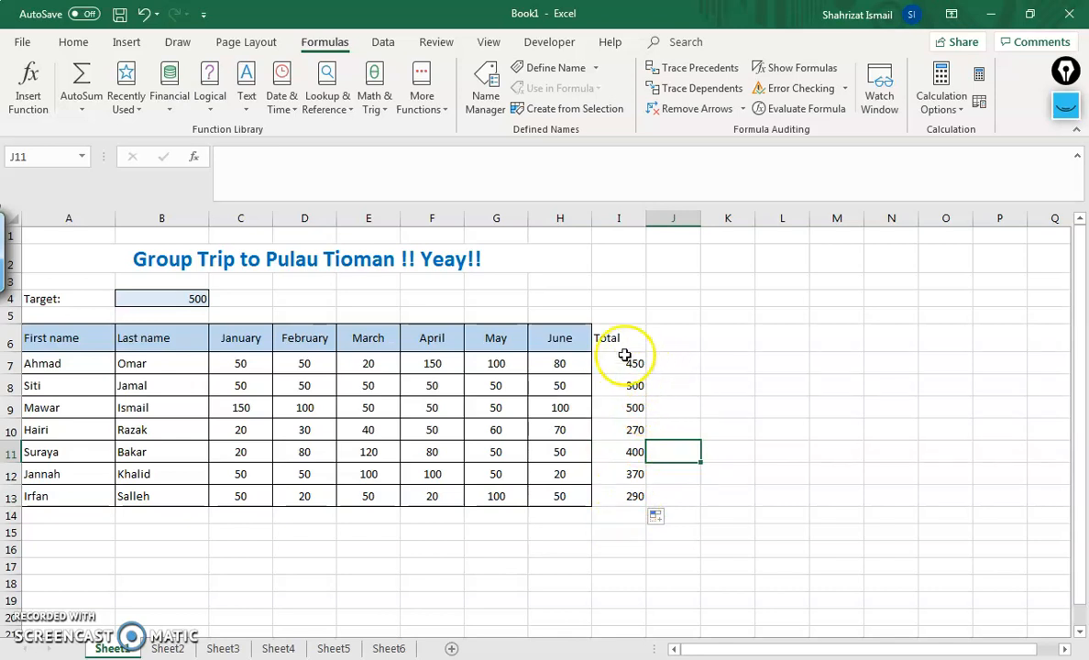
Add the column header Balance in J6, next to the Total header.
{"action": "left_click", "coordinate": [670, 340]}
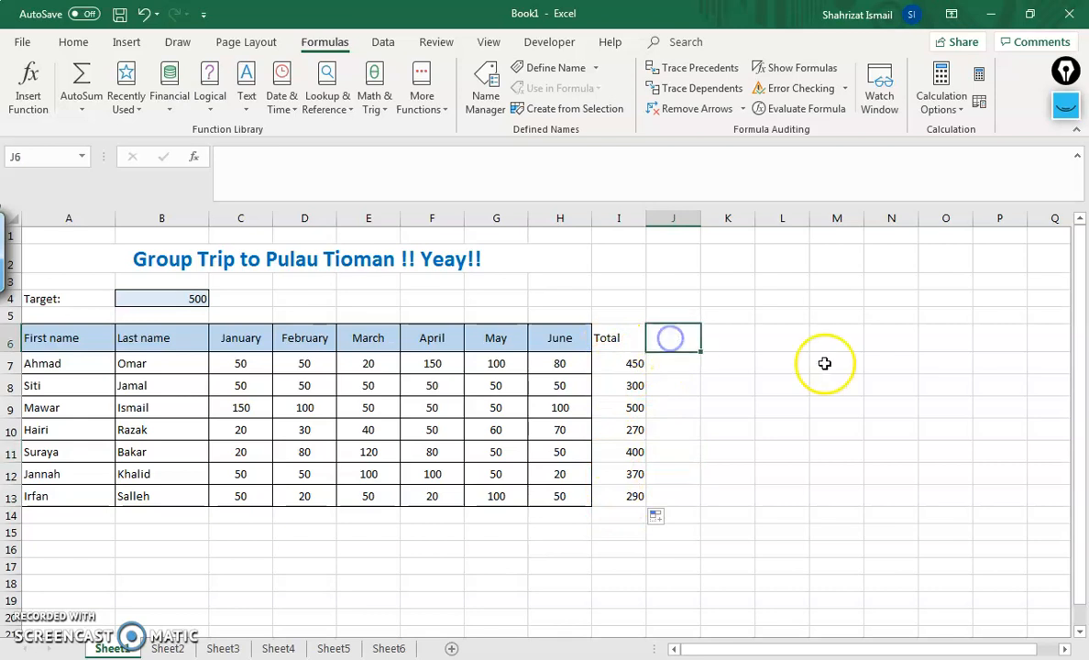
{"action": "type", "text": "Balanc"}
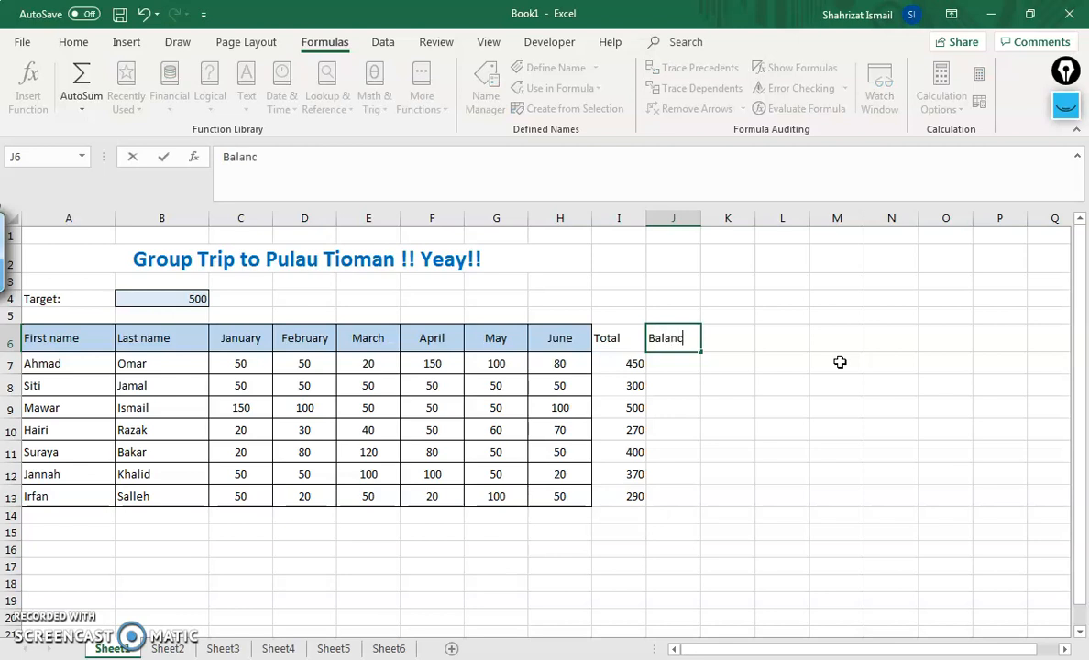
{"action": "type", "text": "e"}
{"action": "left_click", "coordinate": [768, 452]}
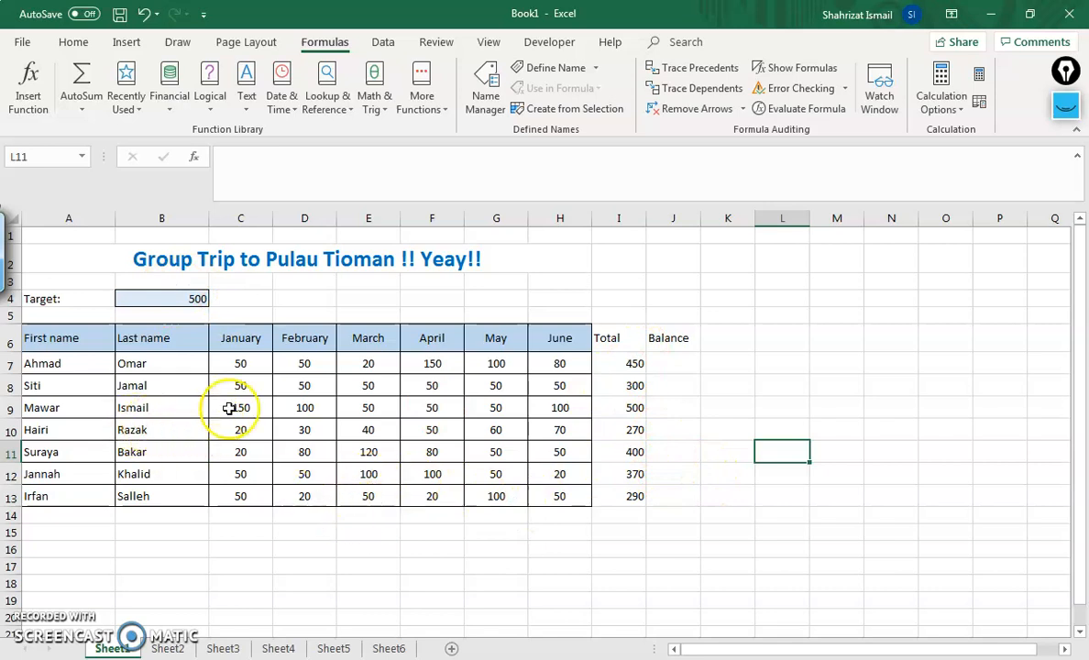
Set the February amount in D7 to 100.
{"action": "left_click", "coordinate": [299, 363]}
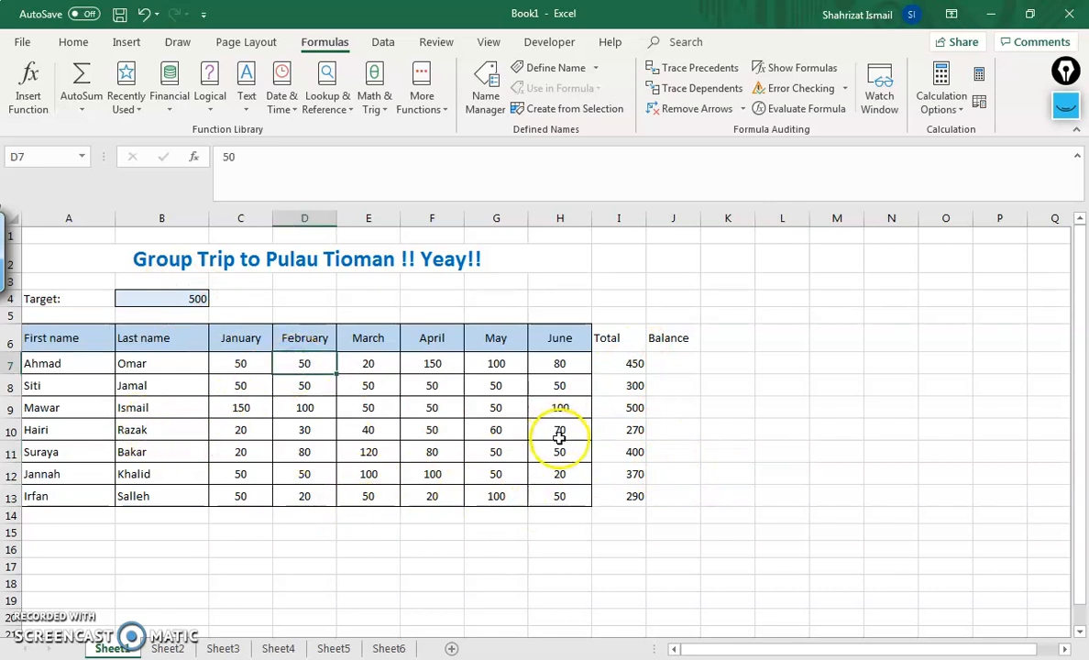
{"action": "type", "text": "100"}
{"action": "left_click", "coordinate": [486, 515]}
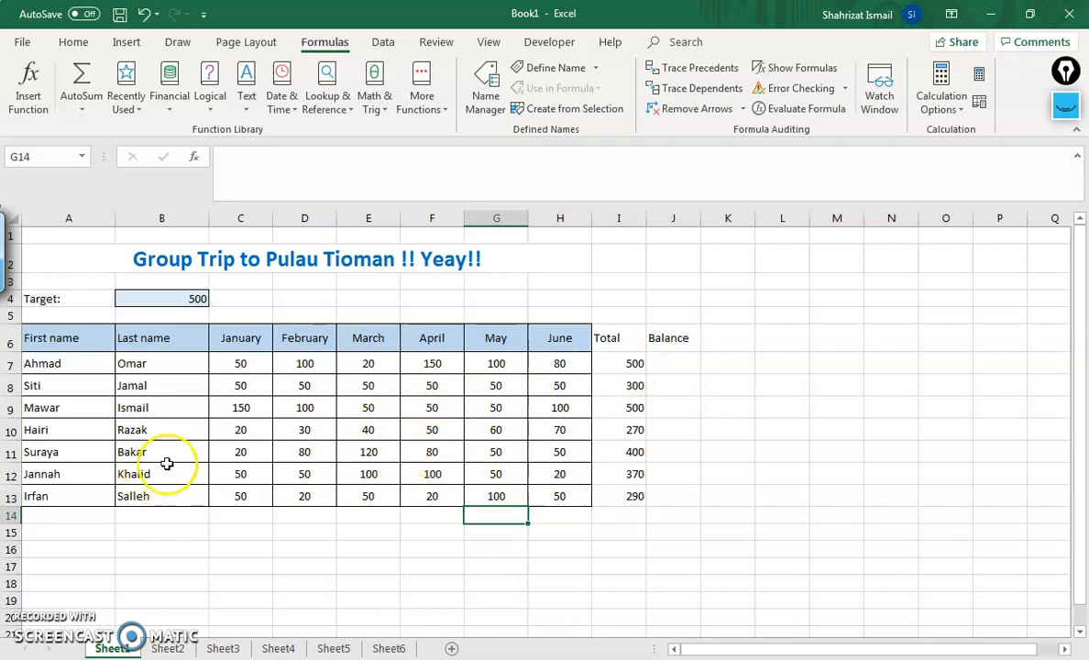
Set the row 11 amounts to 50 for January and 100 for April.
{"action": "left_click", "coordinate": [240, 452]}
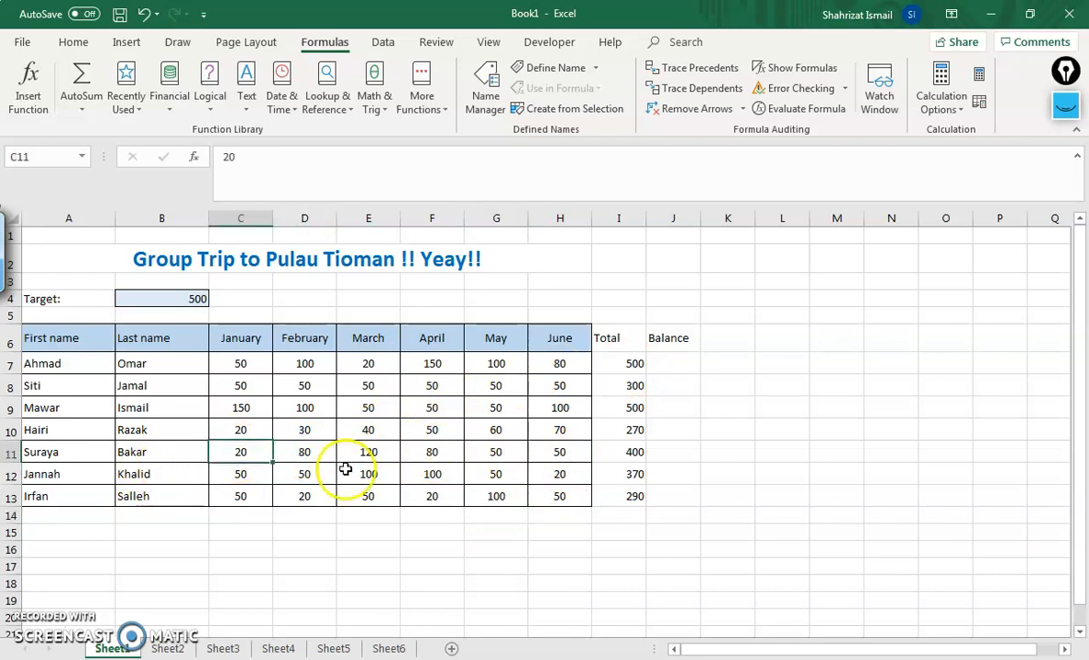
{"action": "type", "text": "50"}
{"action": "left_click", "coordinate": [432, 515]}
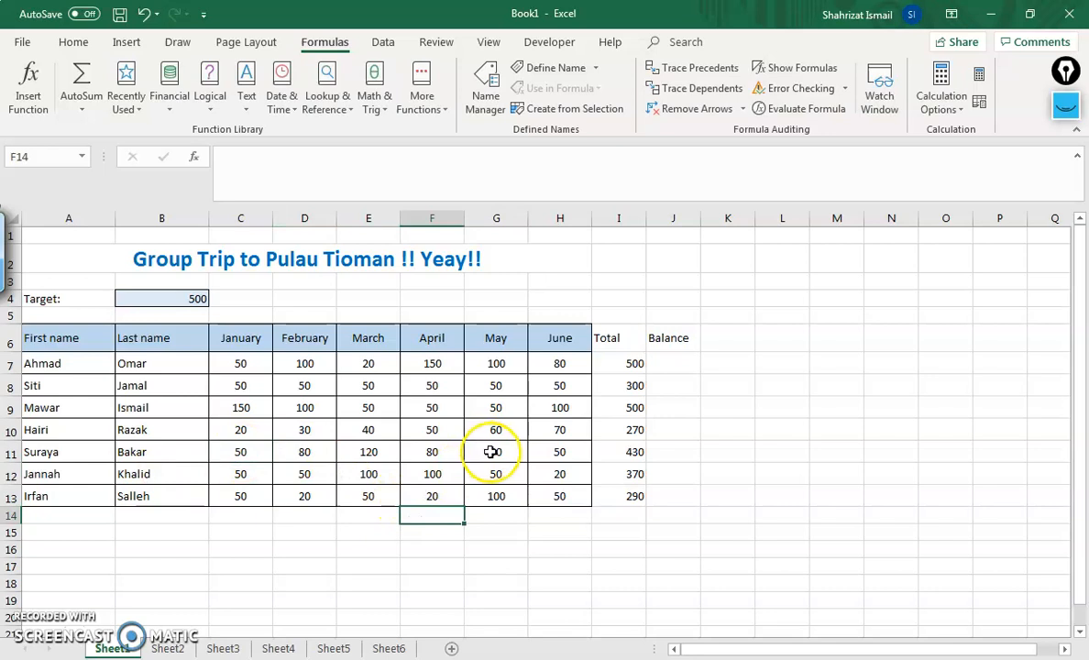
{"action": "left_click", "coordinate": [419, 454]}
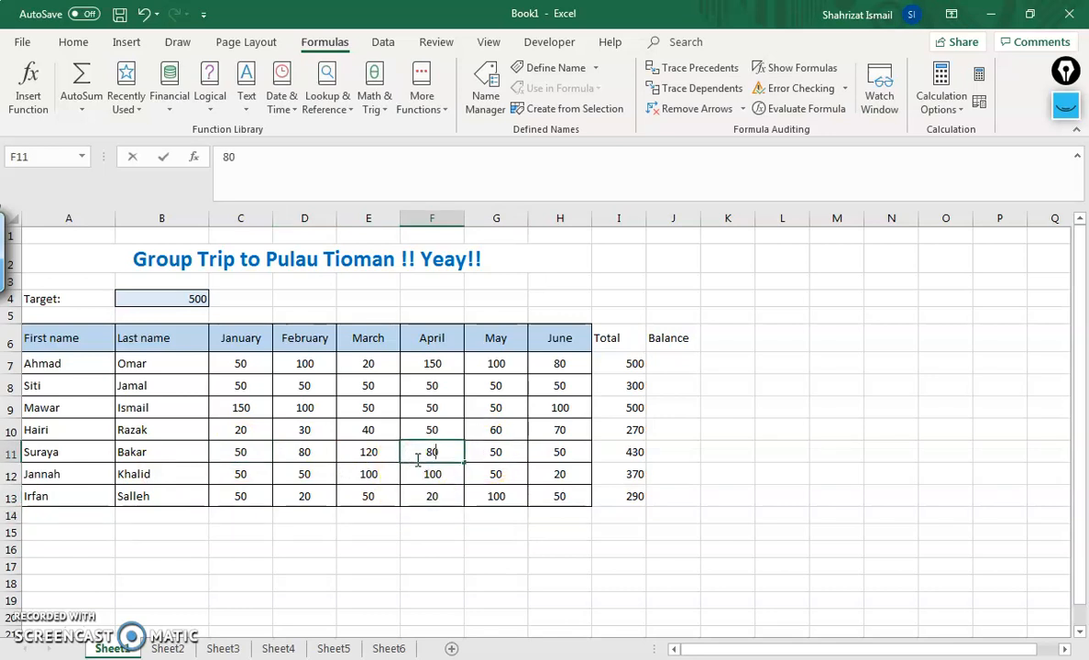
{"action": "key", "text": "BackSpace"}
{"action": "key", "text": "BackSpace"}
{"action": "type", "text": "100"}
Set the row 11 amounts to 80 for June and 100 for February.
{"action": "left_click", "coordinate": [556, 453]}
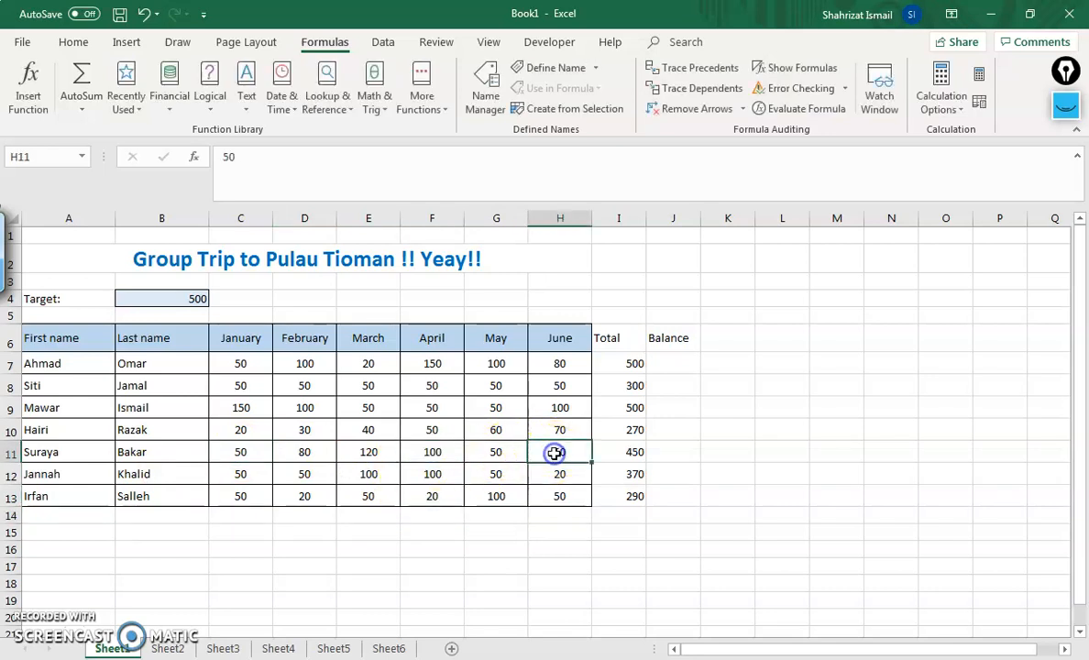
{"action": "type", "text": "80"}
{"action": "left_click", "coordinate": [558, 495]}
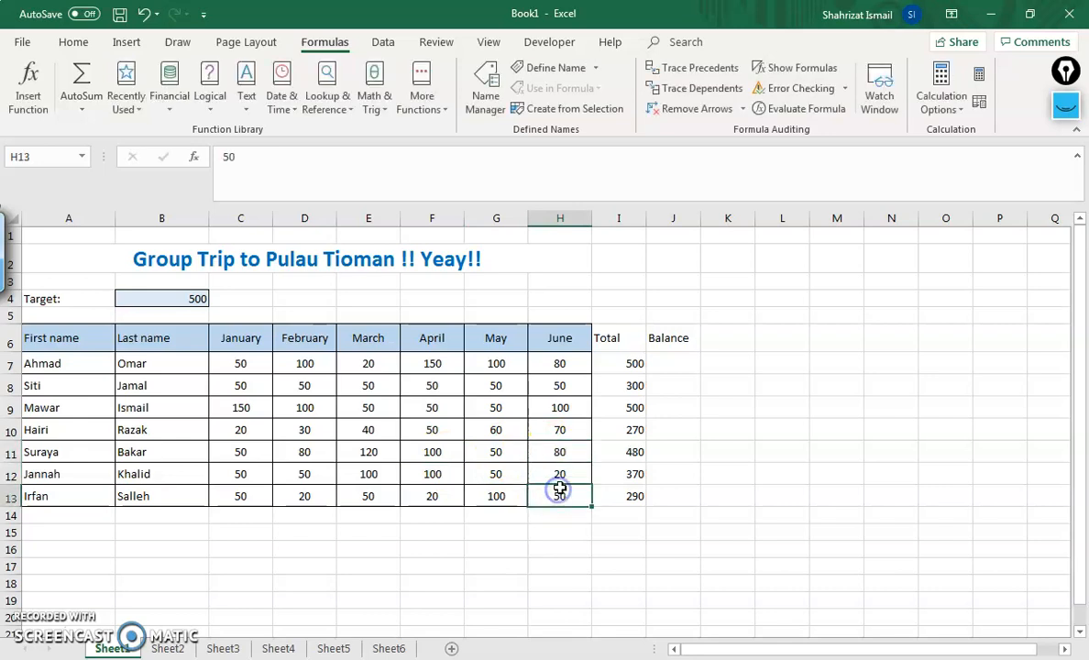
{"action": "left_click", "coordinate": [296, 458]}
{"action": "type", "text": "1"}
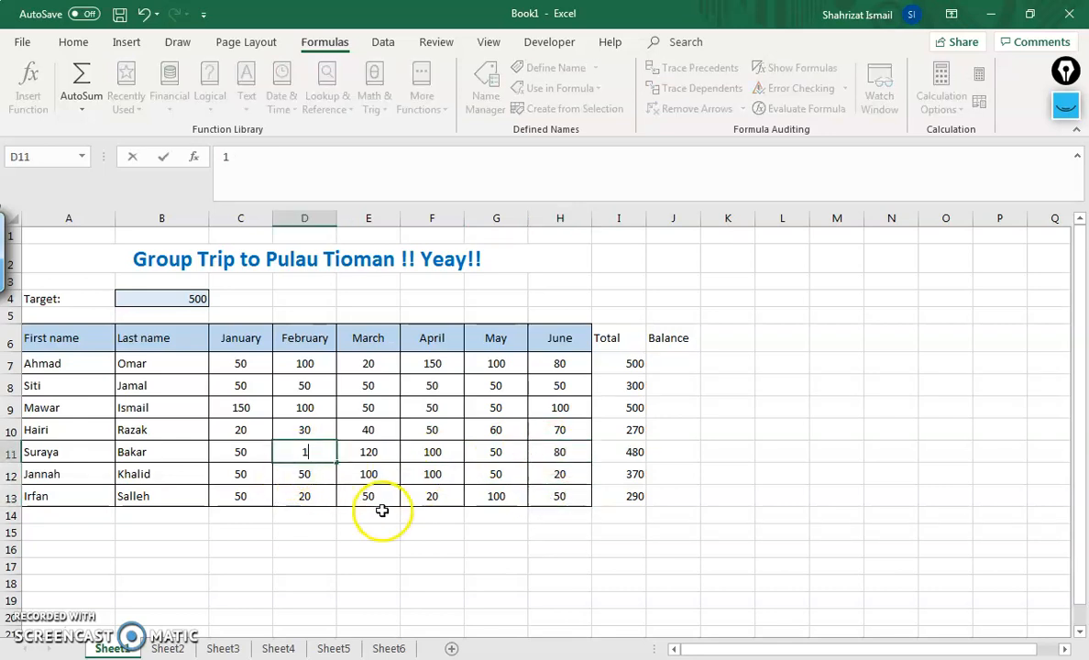
{"action": "type", "text": "00"}
{"action": "left_click", "coordinate": [371, 498]}
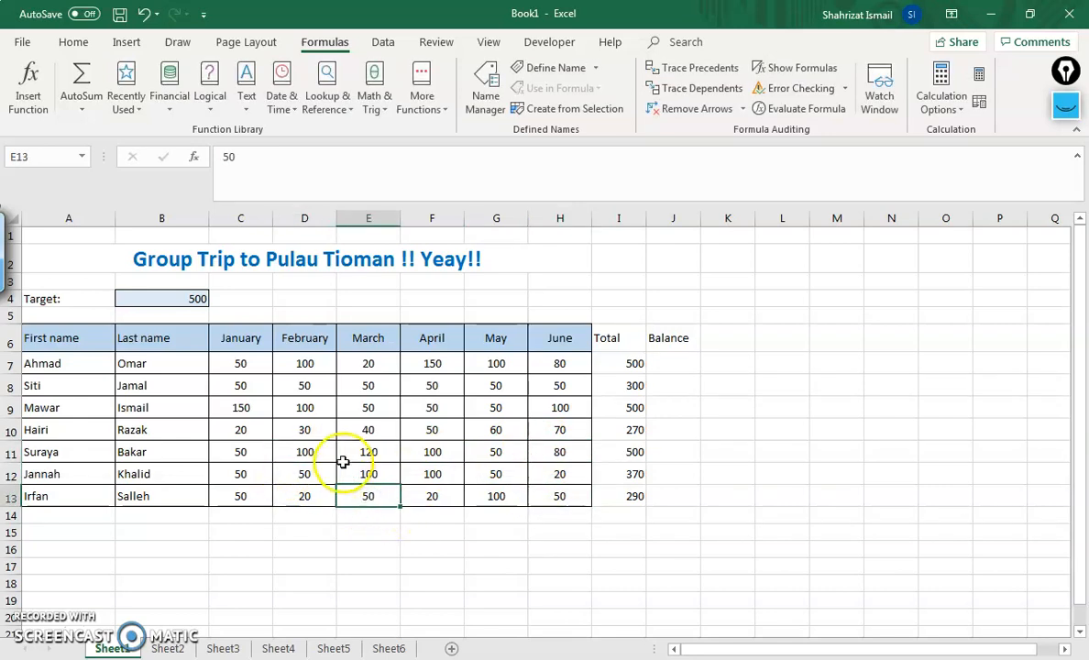
Set the April amount in F11 to 120.
{"action": "left_click", "coordinate": [442, 451]}
{"action": "type", "text": "2"}
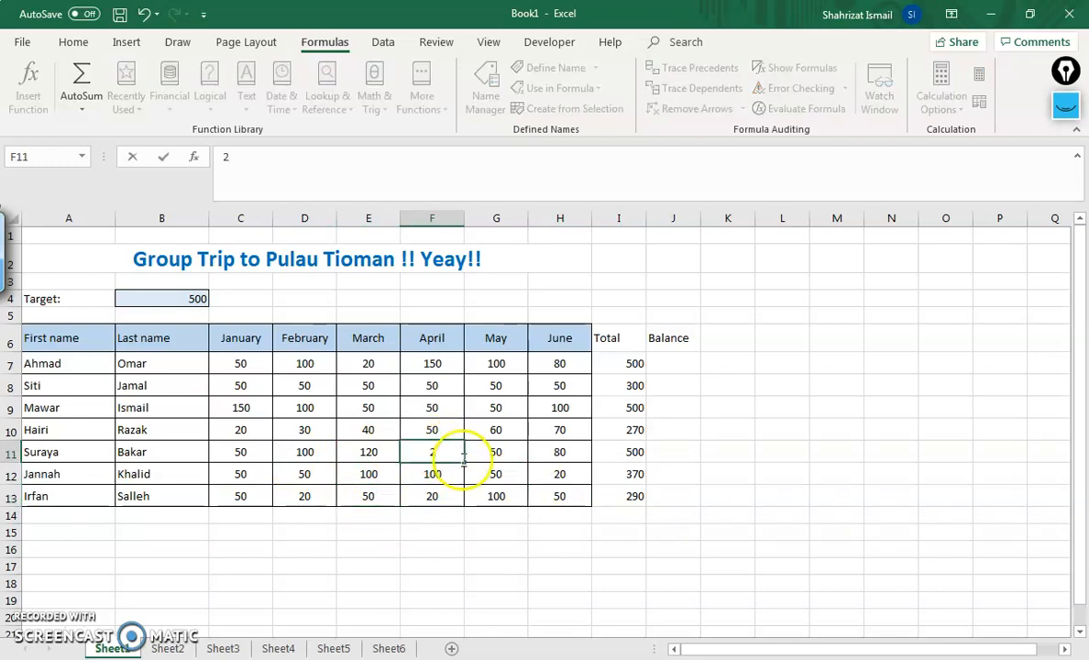
{"action": "key", "text": "BackSpace"}
{"action": "type", "text": "120"}
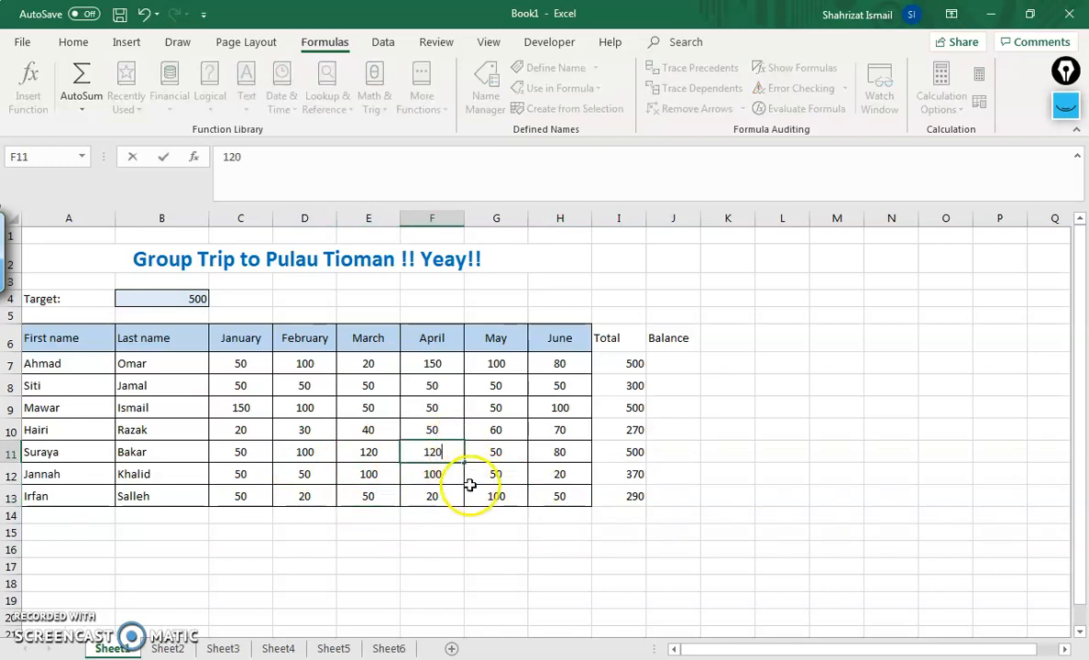
{"action": "left_click", "coordinate": [469, 488]}
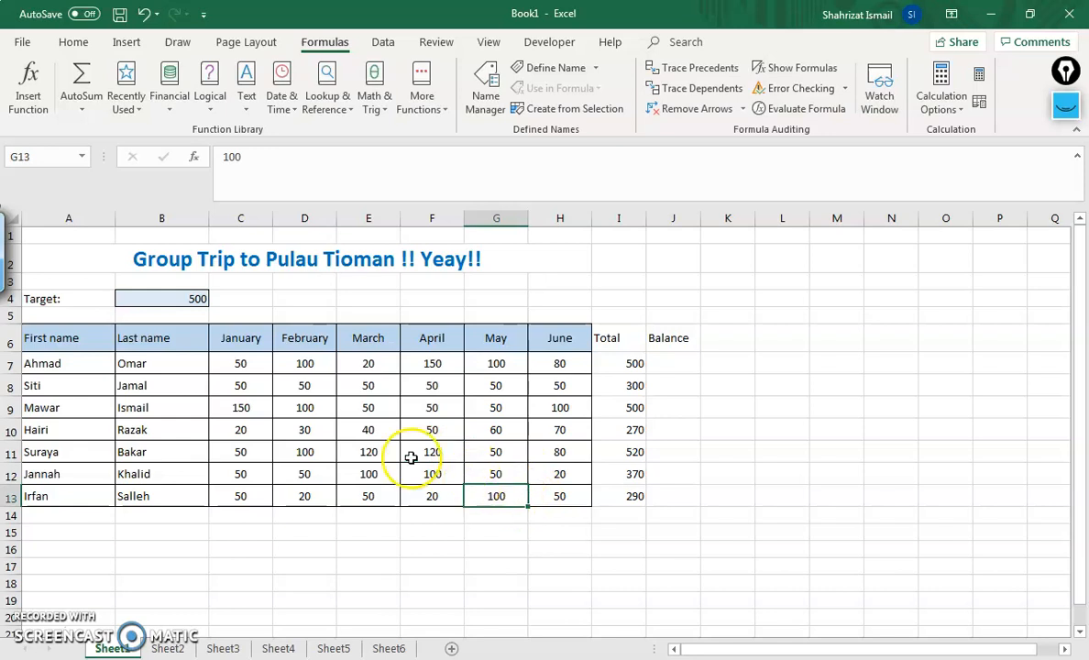
Go through the cells of the Total column to check each row's SUM formula.
{"action": "left_click", "coordinate": [248, 366]}
{"action": "left_click", "coordinate": [313, 367]}
{"action": "left_click", "coordinate": [350, 428]}
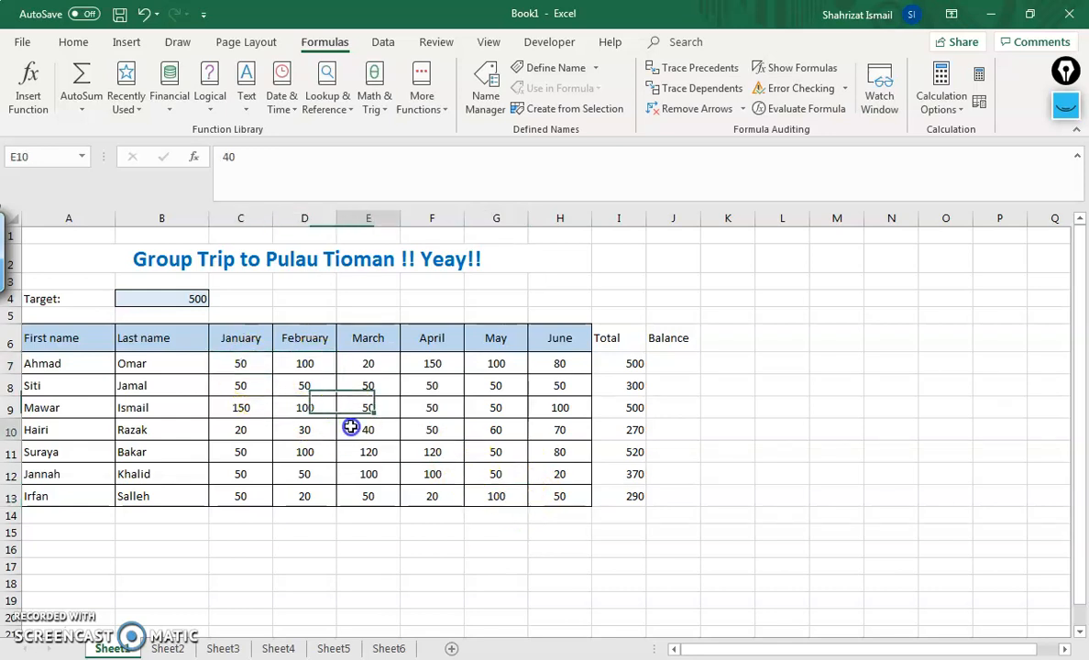
{"action": "left_click", "coordinate": [507, 391]}
{"action": "left_click", "coordinate": [627, 385]}
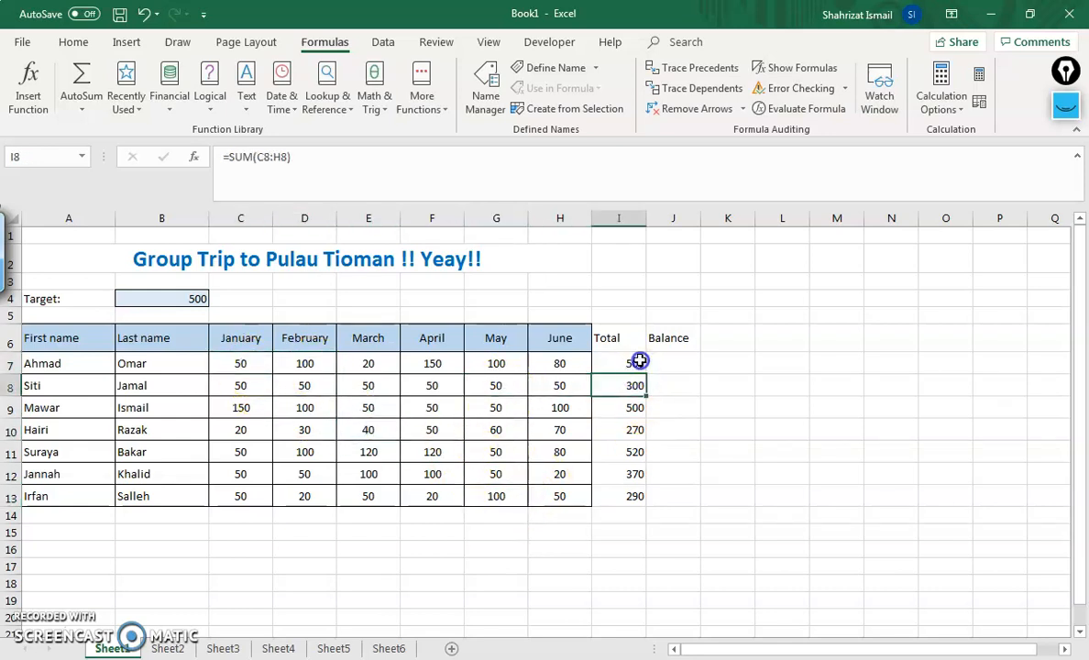
{"action": "left_click", "coordinate": [624, 407]}
{"action": "left_click", "coordinate": [624, 430]}
{"action": "left_click", "coordinate": [625, 452]}
{"action": "left_click", "coordinate": [625, 474]}
{"action": "left_click", "coordinate": [625, 496]}
{"action": "left_click", "coordinate": [628, 364]}
{"action": "left_click", "coordinate": [627, 405]}
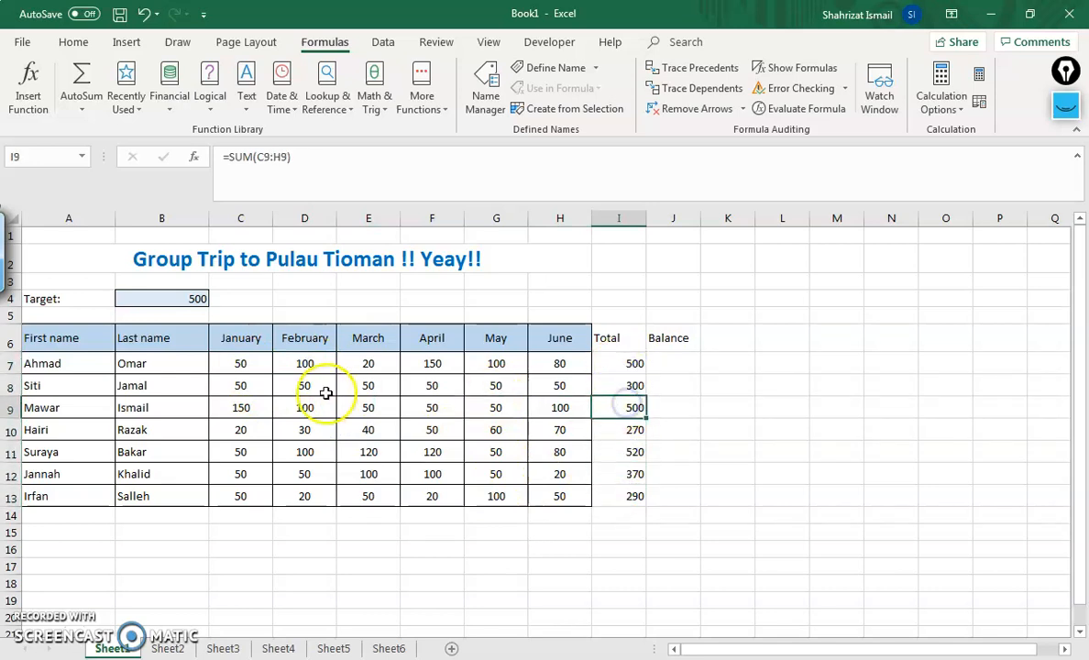
Select the monthly amounts C7:H13 and review the matching totals in I7 to I13.
{"action": "left_click", "coordinate": [264, 368]}
{"action": "left_click_drag", "start_coordinate": [276, 379], "coordinate": [561, 496]}
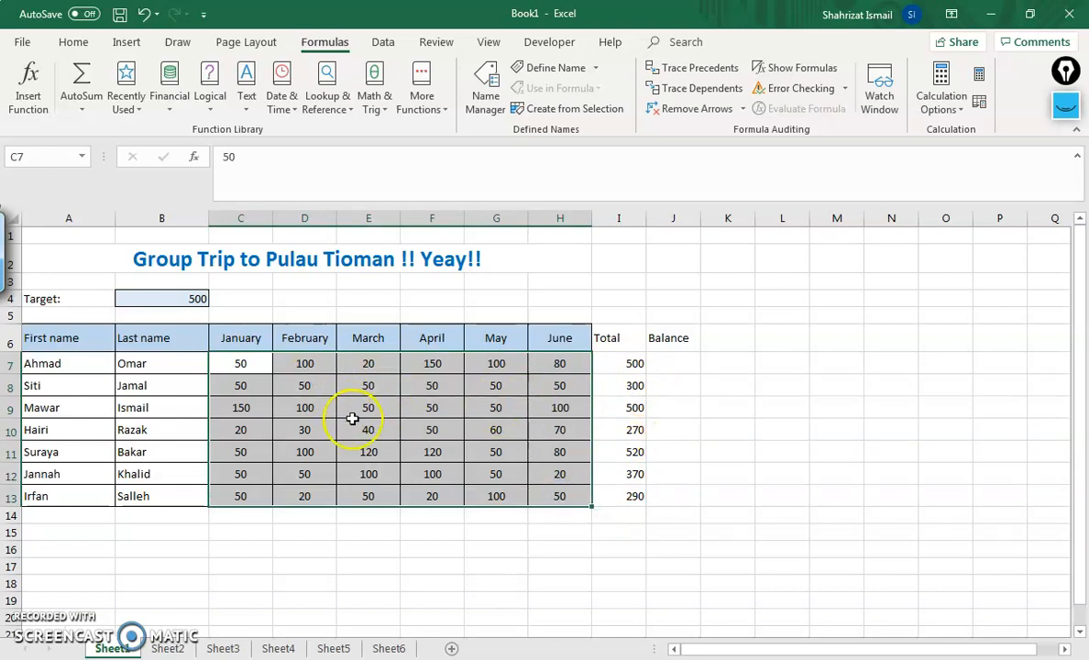
{"action": "left_click", "coordinate": [633, 385]}
{"action": "left_click", "coordinate": [633, 363]}
{"action": "left_click", "coordinate": [633, 385]}
{"action": "left_click", "coordinate": [634, 407]}
{"action": "left_click", "coordinate": [634, 430]}
{"action": "left_click", "coordinate": [634, 452]}
{"action": "left_click", "coordinate": [635, 475]}
{"action": "left_click", "coordinate": [634, 496]}
{"action": "left_click", "coordinate": [634, 453]}
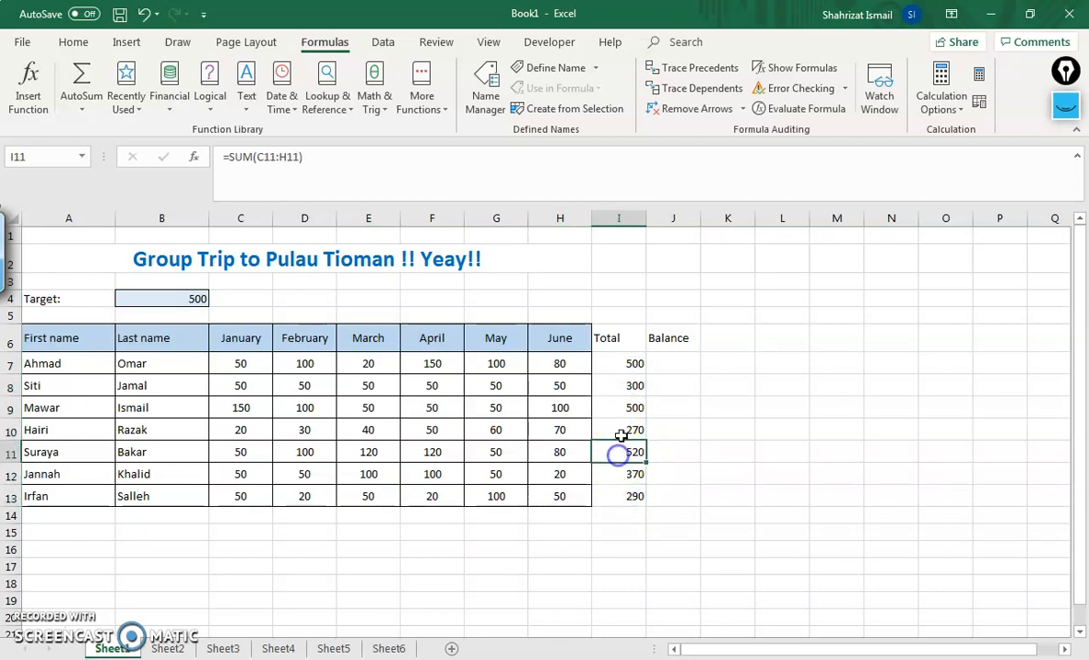
Enter the formula =B4-I7 in J7 to subtract the first member's total from the target.
{"action": "left_click", "coordinate": [668, 361]}
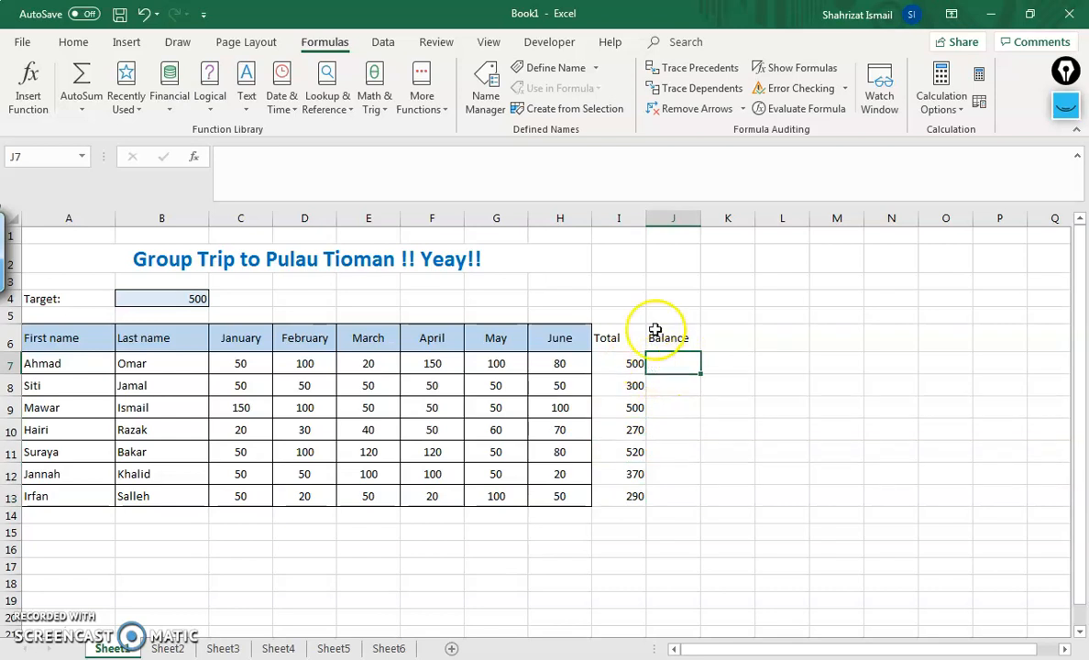
{"action": "left_click", "coordinate": [381, 189]}
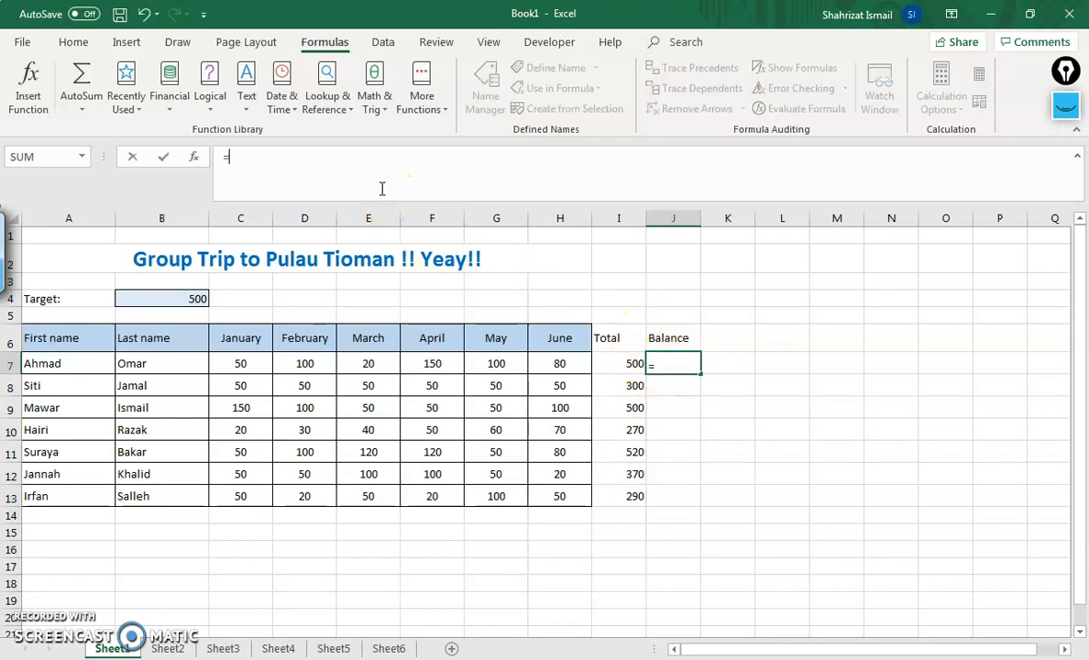
{"action": "left_click", "coordinate": [196, 297]}
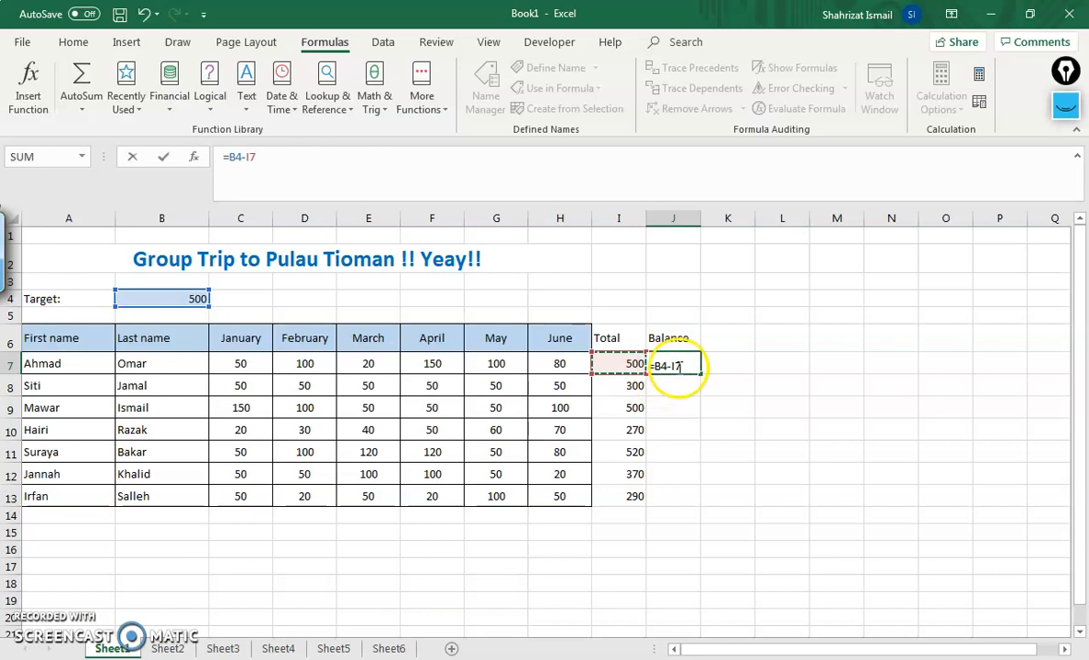
{"action": "key", "text": "Return"}
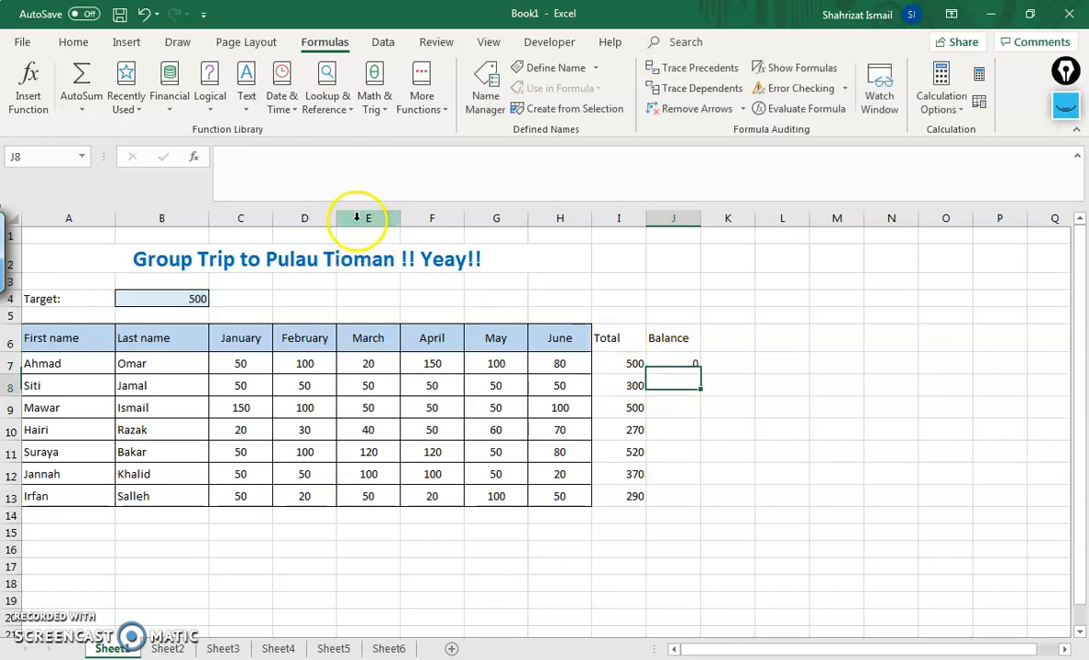
Fill the balance formula from J7 down to J13.
{"action": "left_click", "coordinate": [675, 360]}
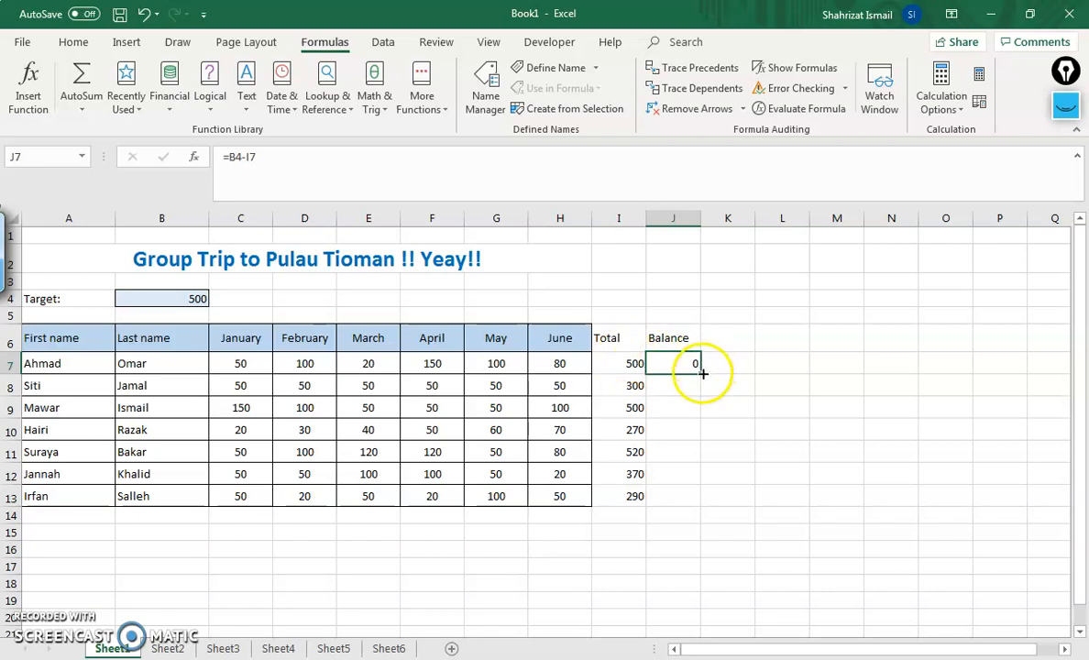
{"action": "left_click_drag", "start_coordinate": [703, 374], "coordinate": [694, 504]}
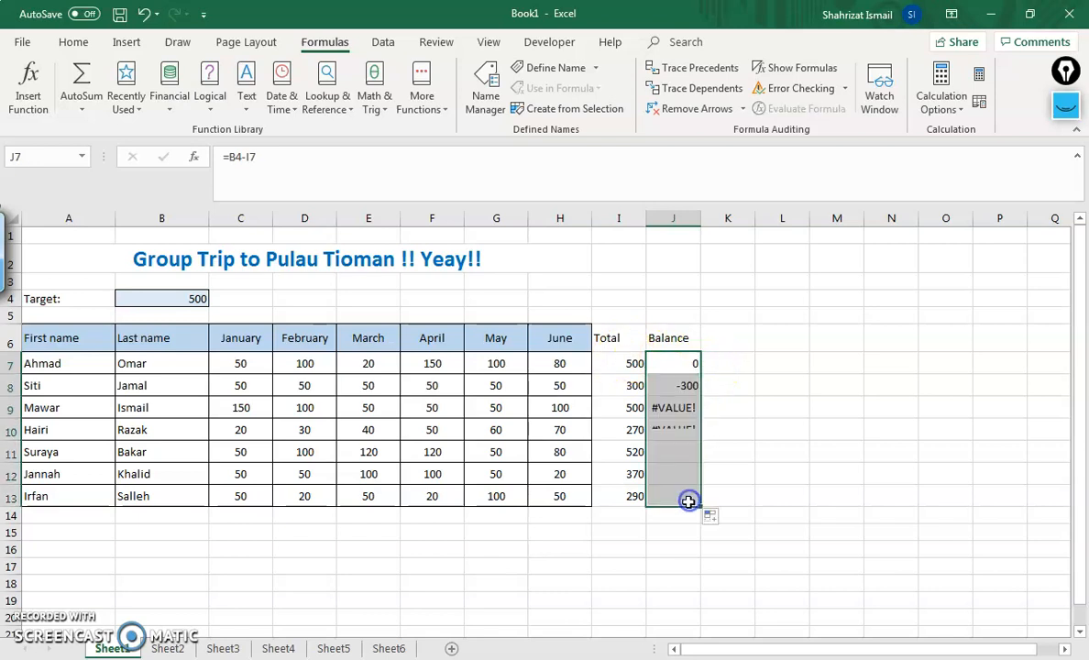
{"action": "left_click", "coordinate": [783, 492]}
Inspect the filled Balance formulas in J7 to J13 to see how their cell references shift.
{"action": "left_click", "coordinate": [681, 406]}
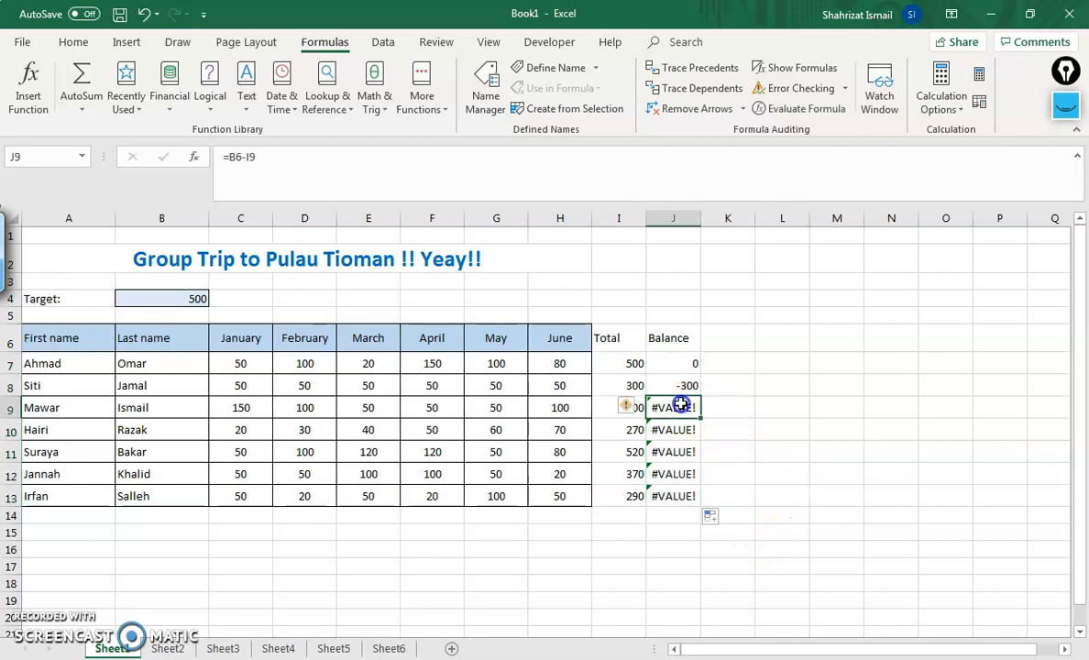
{"action": "left_click", "coordinate": [675, 432]}
{"action": "left_click", "coordinate": [676, 454]}
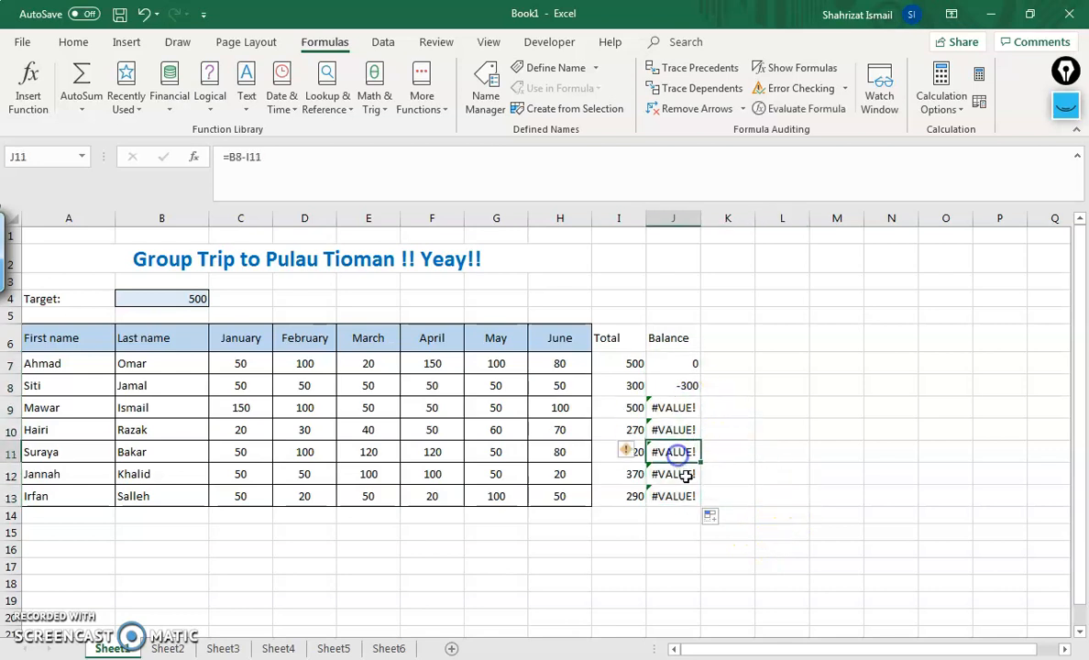
{"action": "left_click", "coordinate": [677, 475]}
{"action": "left_click", "coordinate": [678, 498]}
{"action": "left_click", "coordinate": [694, 406]}
{"action": "left_click", "coordinate": [687, 436]}
{"action": "left_click", "coordinate": [677, 475]}
{"action": "left_click", "coordinate": [678, 497]}
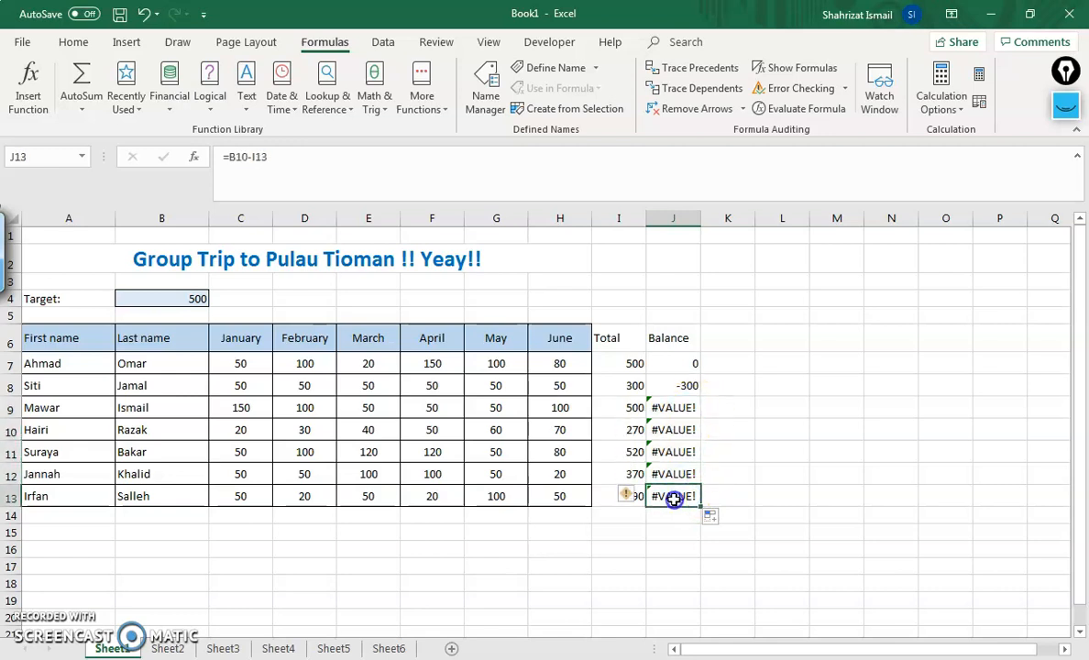
{"action": "left_click", "coordinate": [677, 363]}
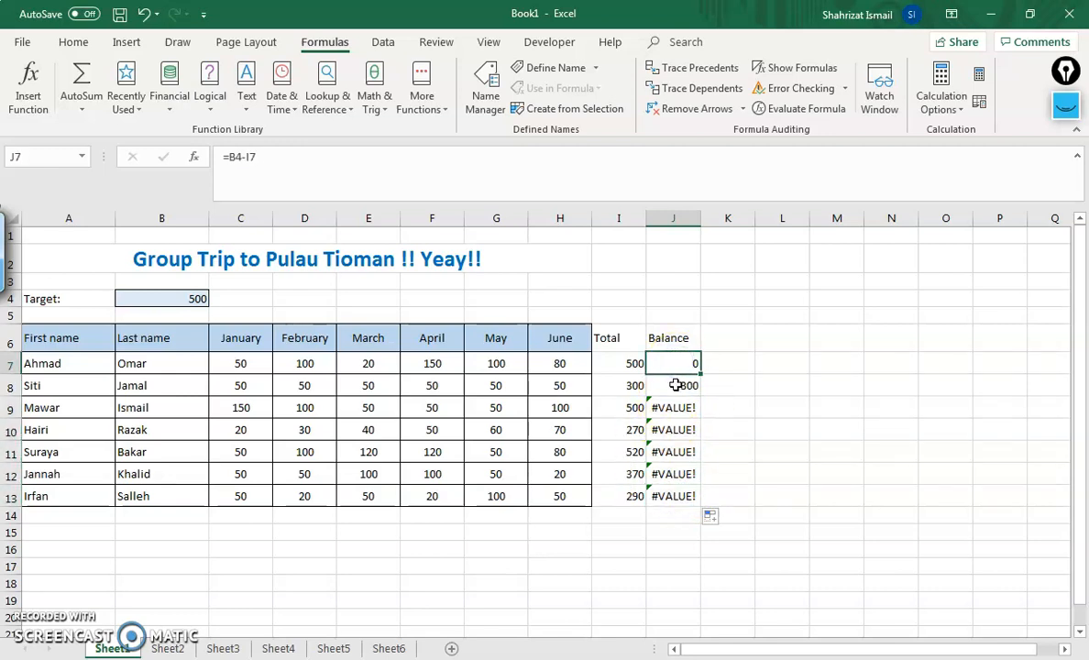
{"action": "left_click", "coordinate": [676, 385]}
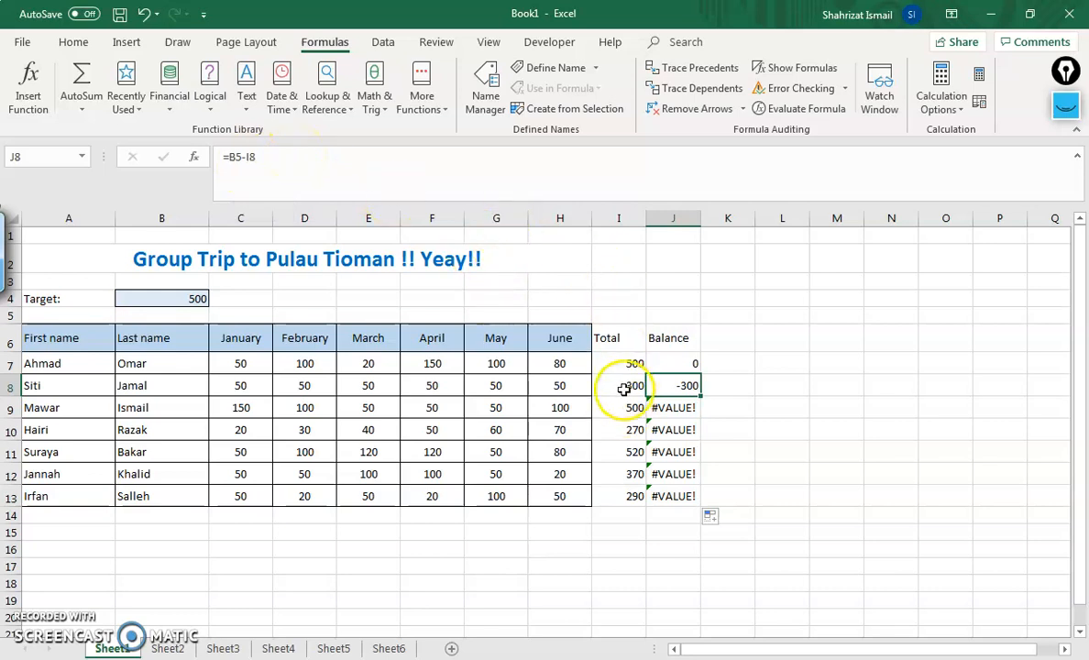
Compare the target cell B4 and the empty cell B5 with the references used in the J7 and J8 balance formulas.
{"action": "left_click", "coordinate": [168, 306]}
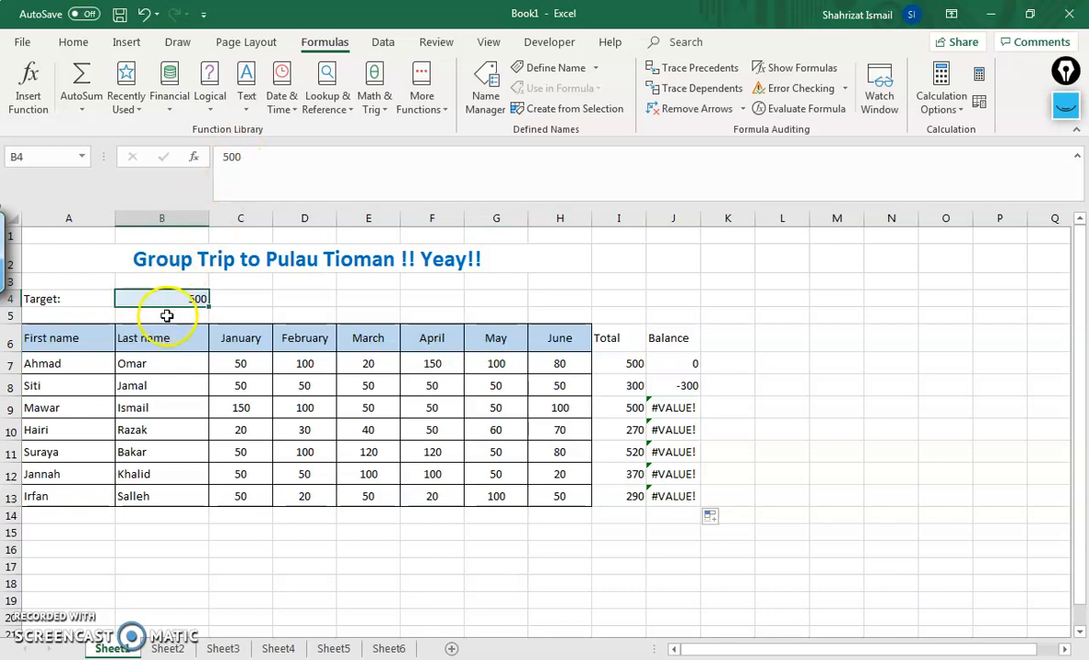
{"action": "left_click", "coordinate": [168, 317]}
{"action": "left_click", "coordinate": [171, 300]}
{"action": "left_click", "coordinate": [165, 315]}
{"action": "left_click", "coordinate": [677, 389]}
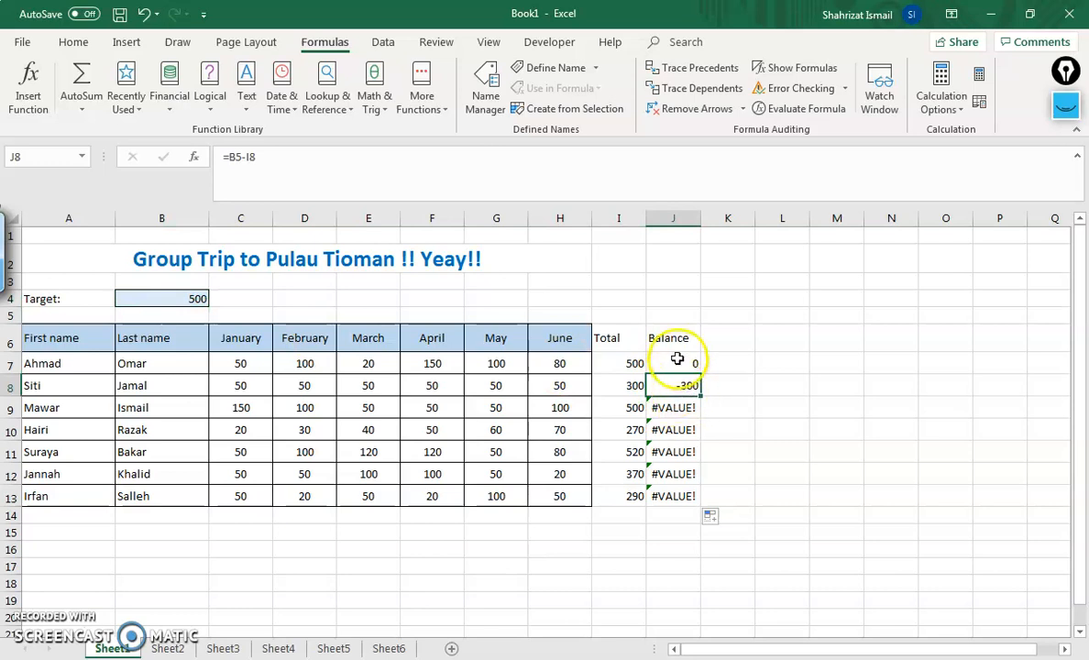
{"action": "left_click", "coordinate": [618, 364]}
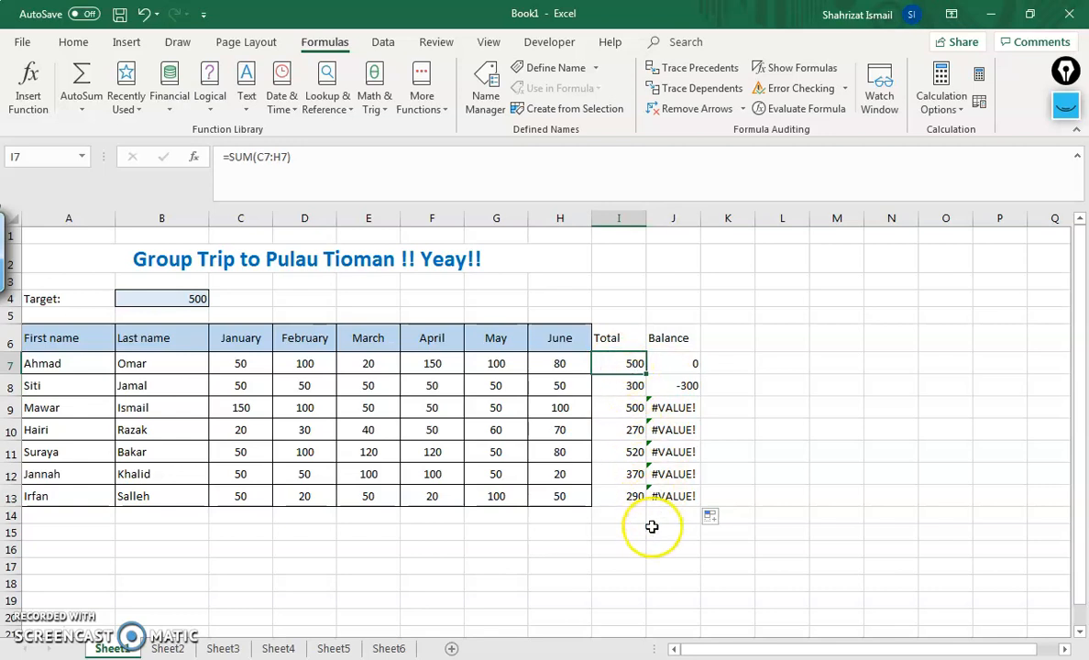
{"action": "left_click", "coordinate": [684, 364]}
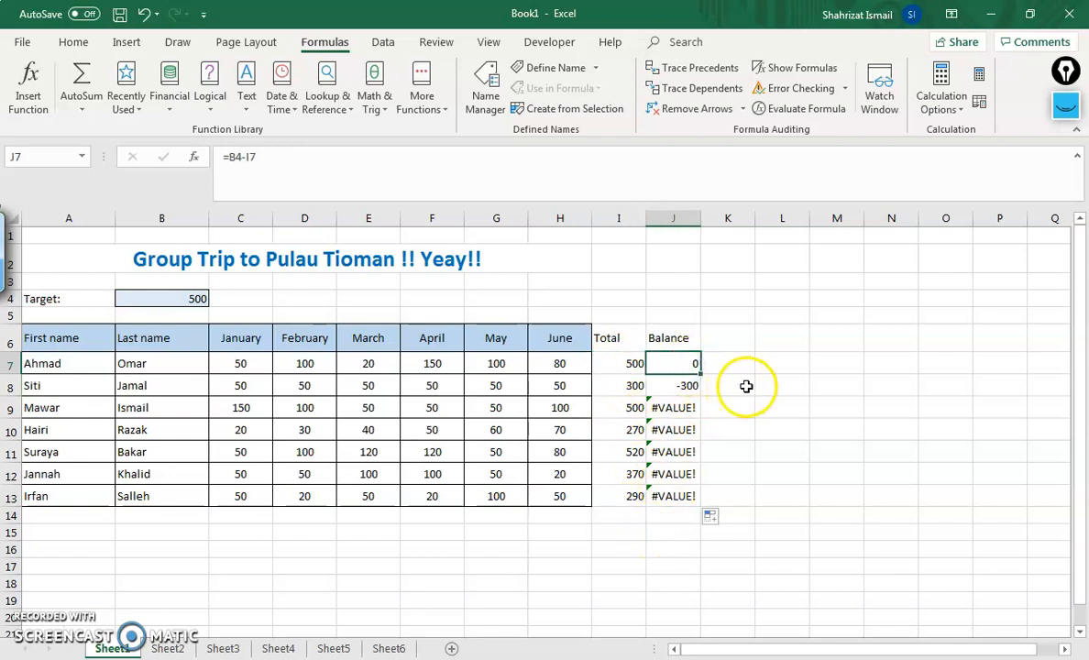
Show the screen annotation tools and remove the old handwritten CTRL and SHIFT notes.
{"action": "left_click", "coordinate": [1065, 106]}
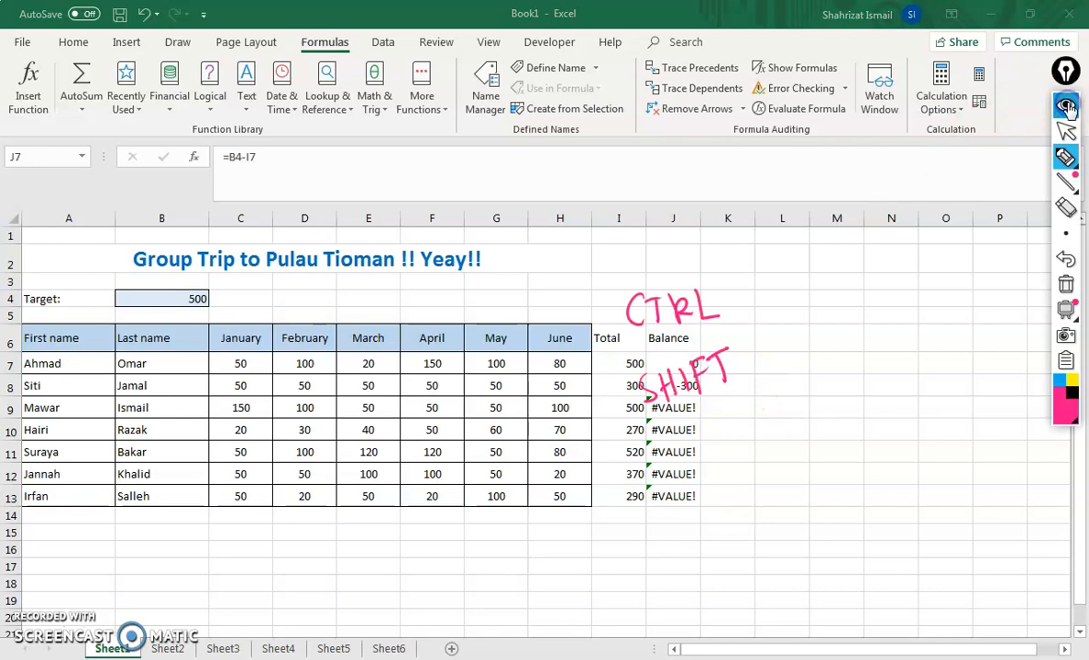
{"action": "left_click", "coordinate": [1071, 263]}
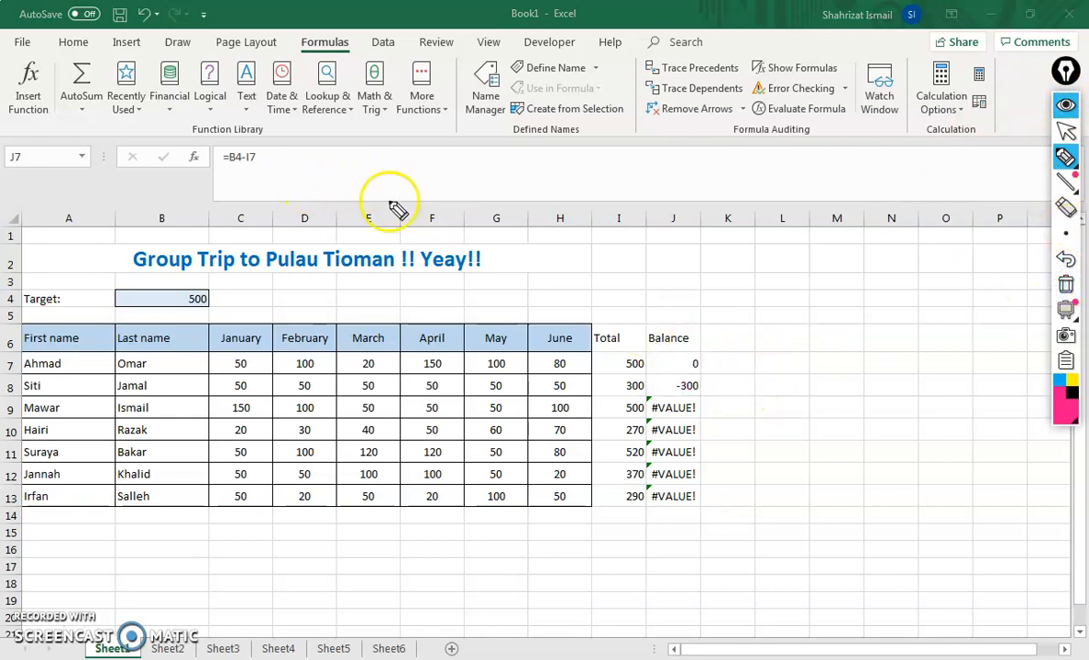
Underline B4 in the J7 formula with the pen and draw a downward arrow beside the Balance column from row 7 to row 13.
{"action": "left_click", "coordinate": [1072, 229]}
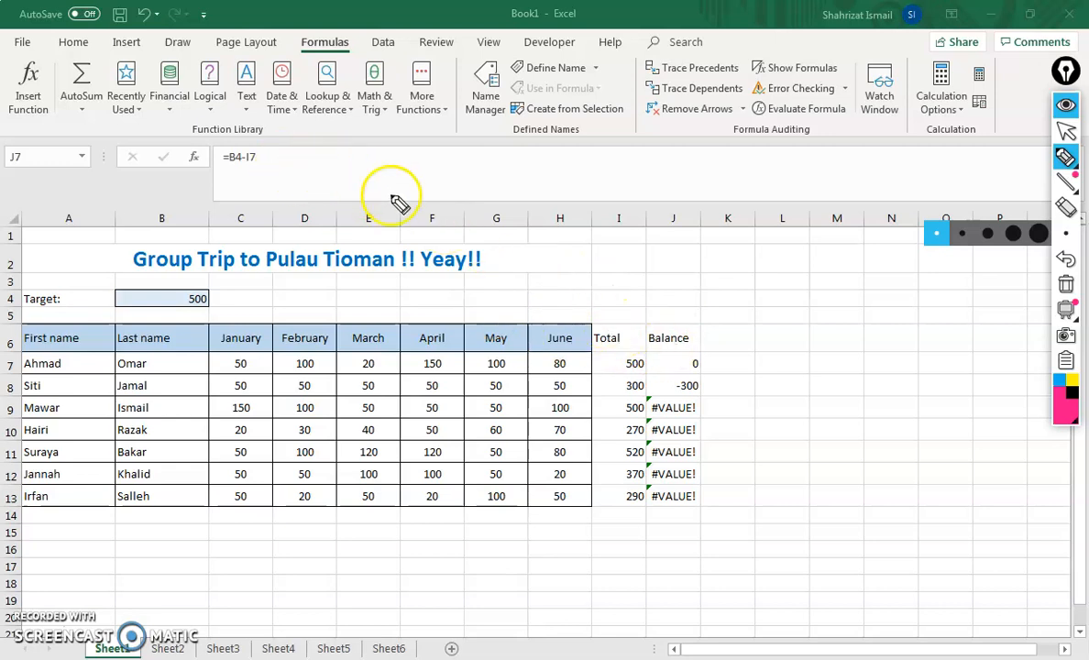
{"action": "left_click_drag", "start_coordinate": [230, 166], "coordinate": [249, 167]}
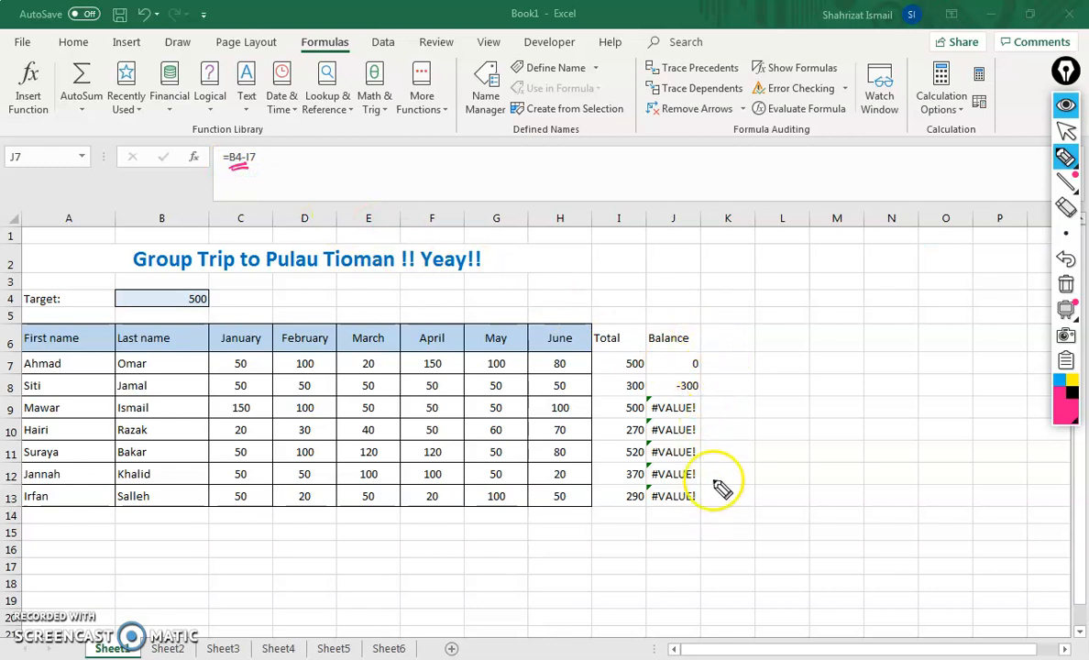
{"action": "left_click_drag", "start_coordinate": [714, 360], "coordinate": [716, 431]}
{"action": "left_click_drag", "start_coordinate": [731, 487], "coordinate": [726, 495]}
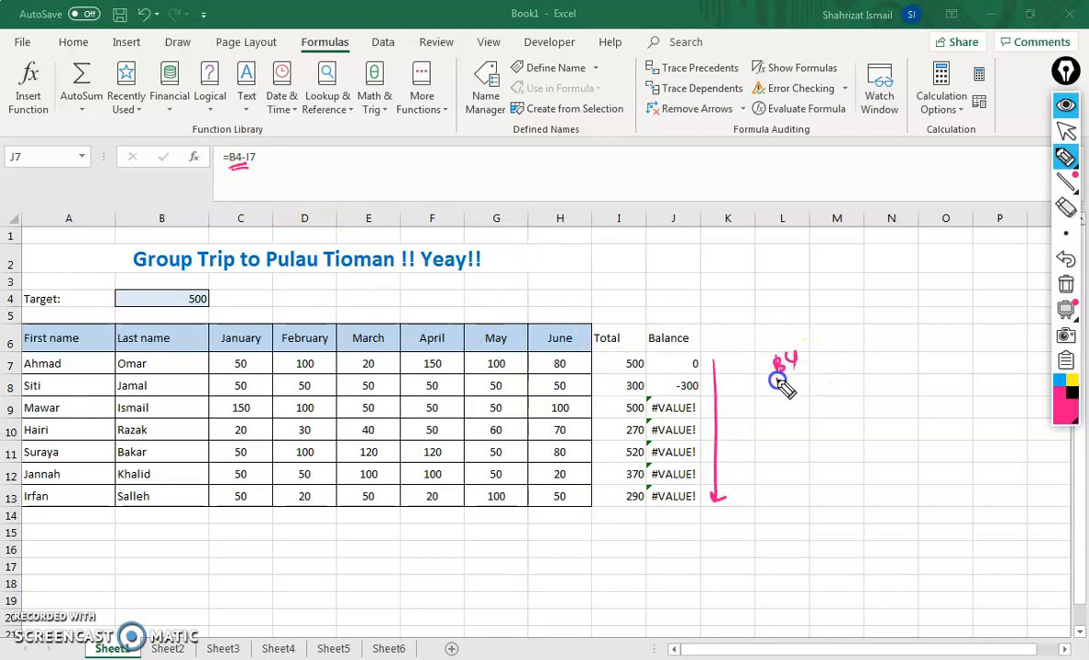
Handwrite B5 and B6 under the B4 note beside rows 8 and 9, draw a downward arrow below them, and hide the annotations.
{"action": "left_click_drag", "start_coordinate": [778, 403], "coordinate": [781, 407]}
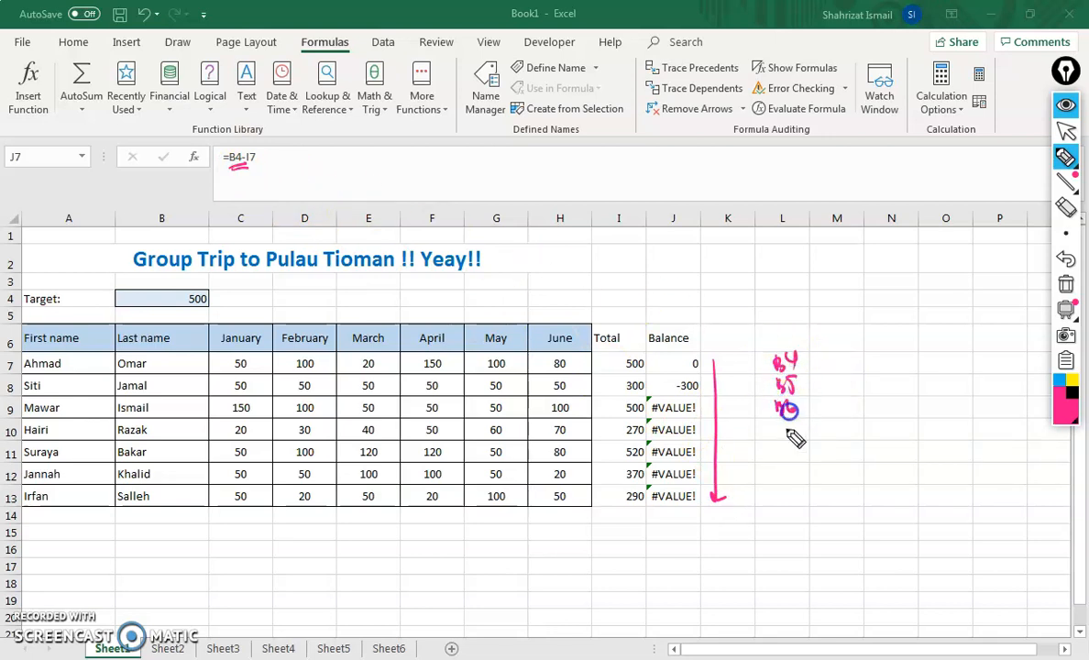
{"action": "left_click_drag", "start_coordinate": [786, 477], "coordinate": [798, 466]}
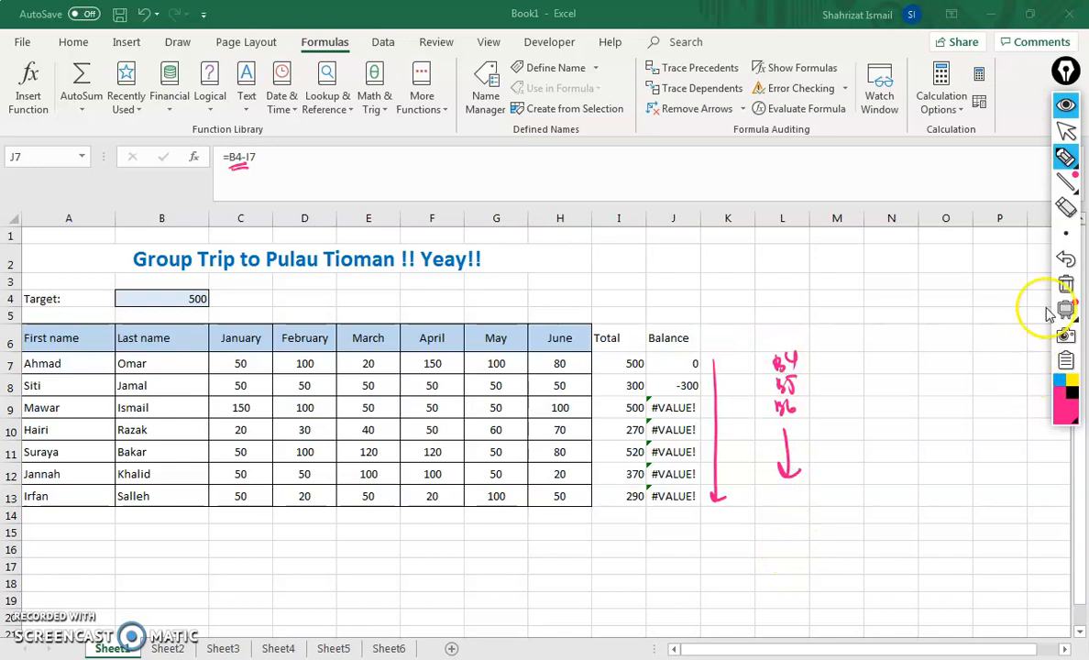
{"action": "left_click", "coordinate": [1066, 105]}
Fill the J7 balance formula across row 7 to P7 and inspect the copied formula in K7.
{"action": "left_click", "coordinate": [680, 359]}
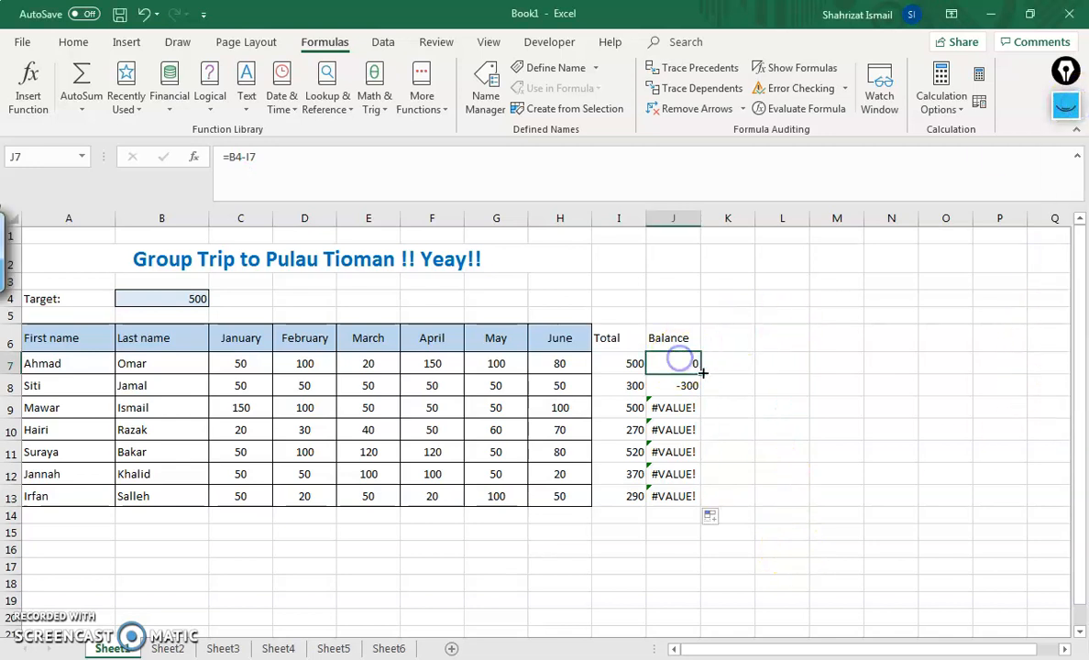
{"action": "left_click_drag", "start_coordinate": [702, 373], "coordinate": [1006, 367]}
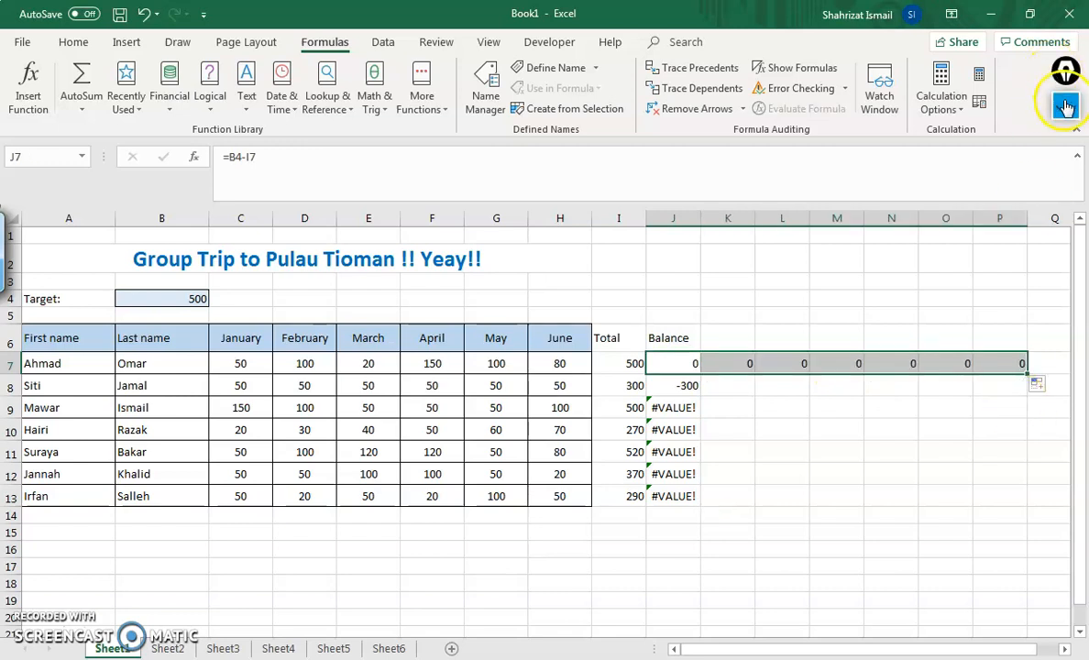
{"action": "left_click", "coordinate": [741, 362]}
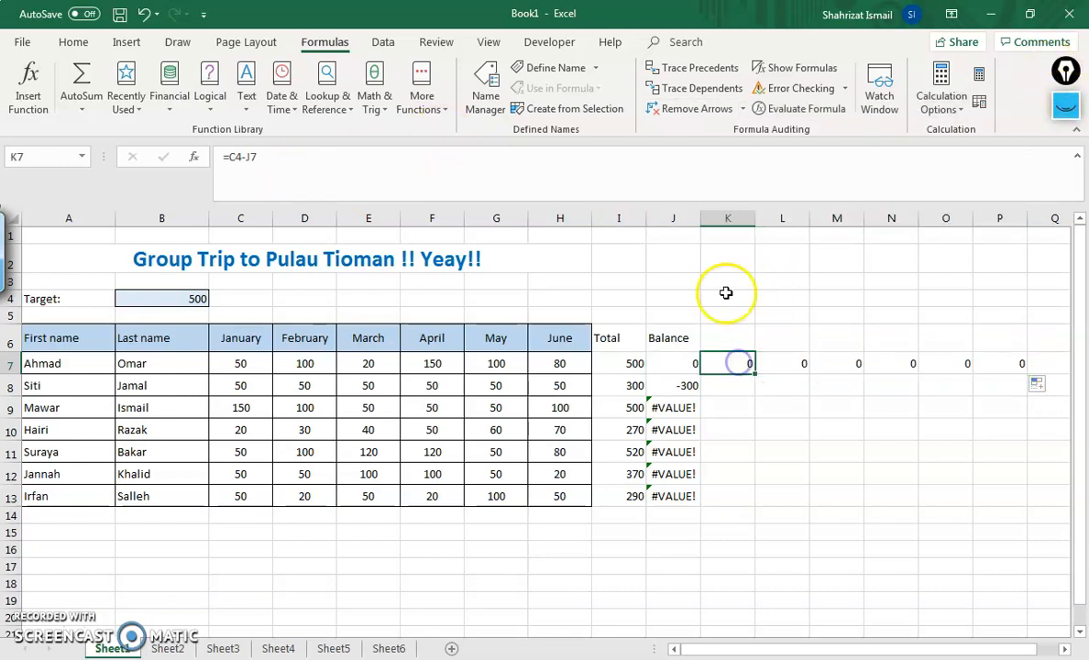
Show the screen annotation tools again with K7 selected and clear all the old pen marks.
{"action": "left_click", "coordinate": [1064, 72]}
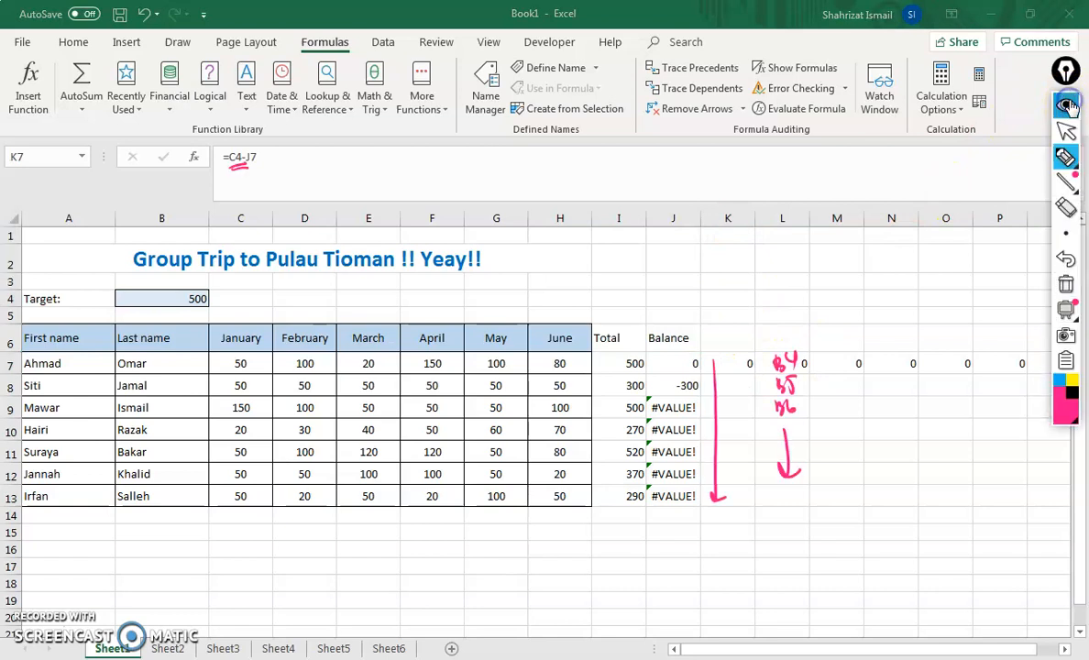
{"action": "left_click", "coordinate": [1058, 242]}
{"action": "left_click", "coordinate": [1062, 106]}
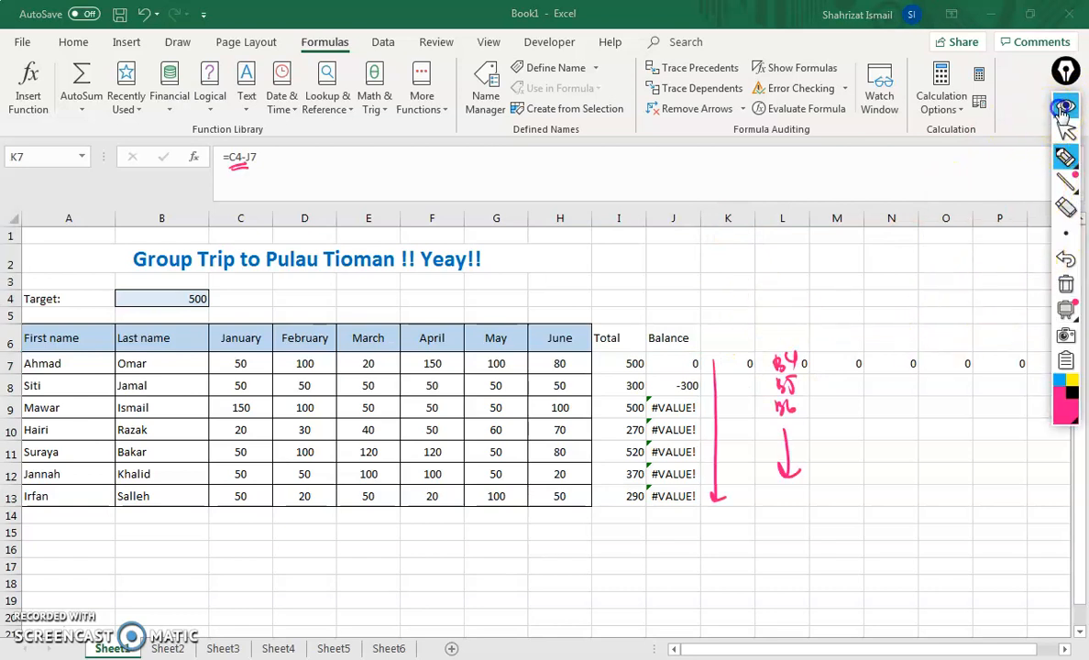
{"action": "left_click", "coordinate": [734, 362]}
{"action": "left_click", "coordinate": [1065, 105]}
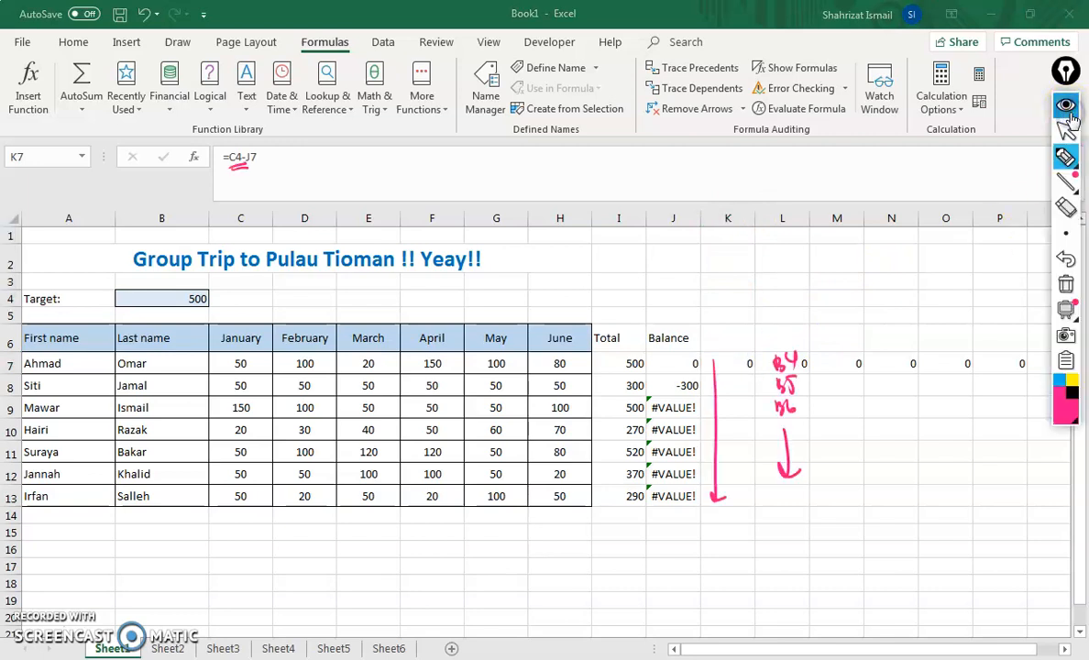
{"action": "left_click_drag", "start_coordinate": [228, 165], "coordinate": [251, 166]}
{"action": "left_click", "coordinate": [1067, 285]}
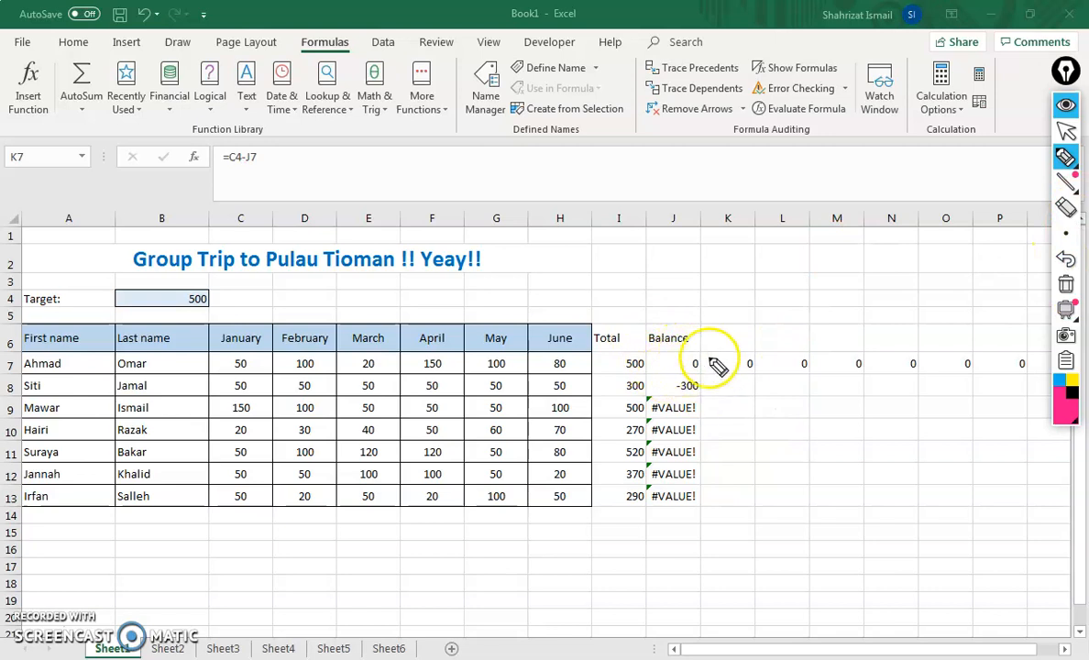
{"action": "left_click_drag", "start_coordinate": [684, 348], "coordinate": [999, 349]}
{"action": "left_click_drag", "start_coordinate": [685, 204], "coordinate": [692, 209]}
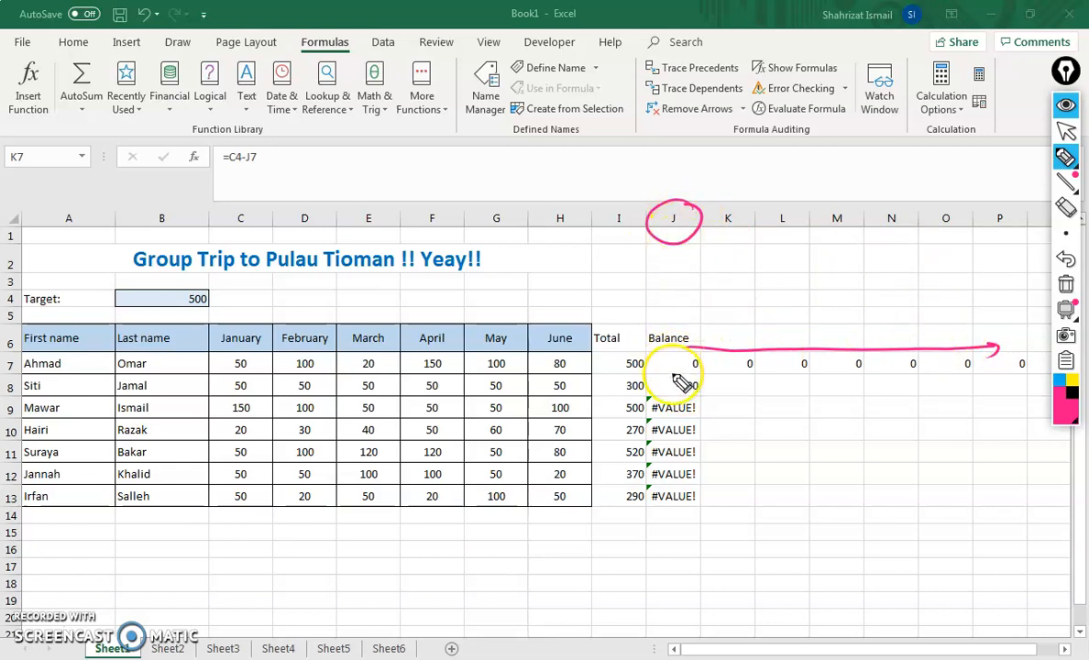
{"action": "left_click_drag", "start_coordinate": [652, 306], "coordinate": [658, 314]}
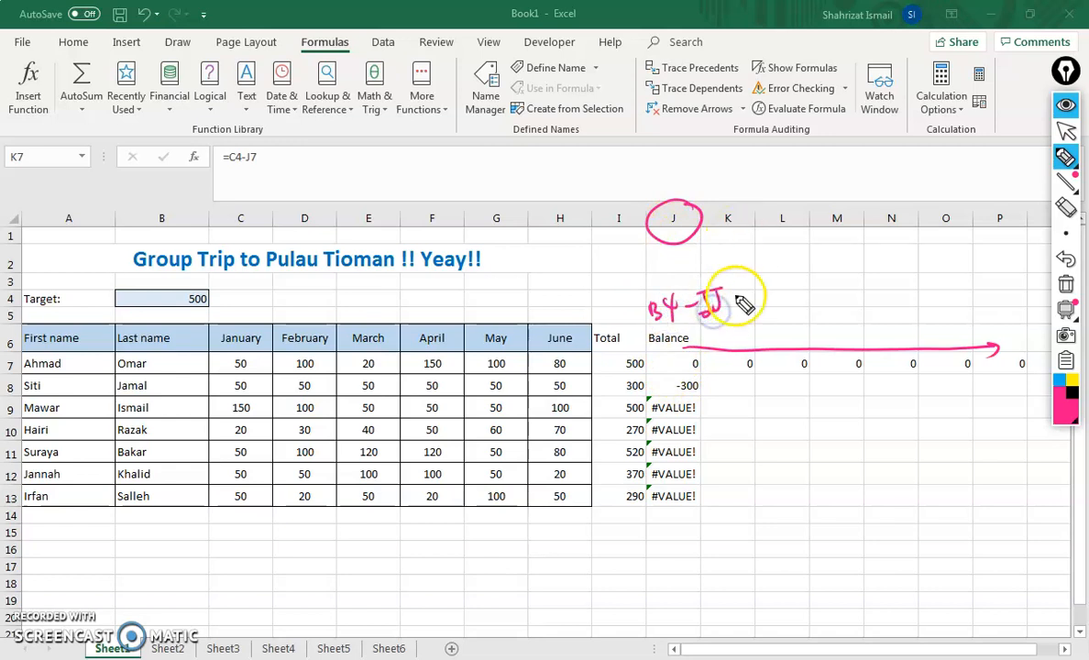
{"action": "left_click", "coordinate": [1064, 285]}
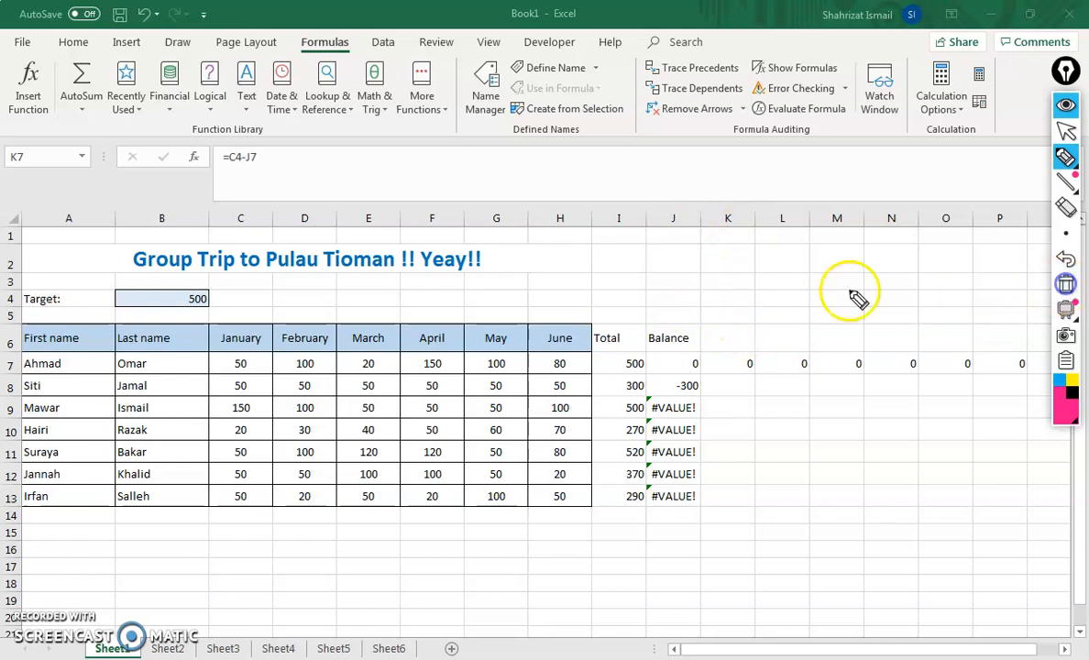
Circle column header J, box cells J7, K7 and L7 with the pen, and annotate them B4-I7, C4-J7 and D4-K7.
{"action": "mouse_move", "coordinate": [686, 211]}
{"action": "left_mouse_down"}
{"action": "mouse_move", "coordinate": [695, 212]}
{"action": "mouse_move", "coordinate": [680, 210]}
{"action": "left_mouse_up"}
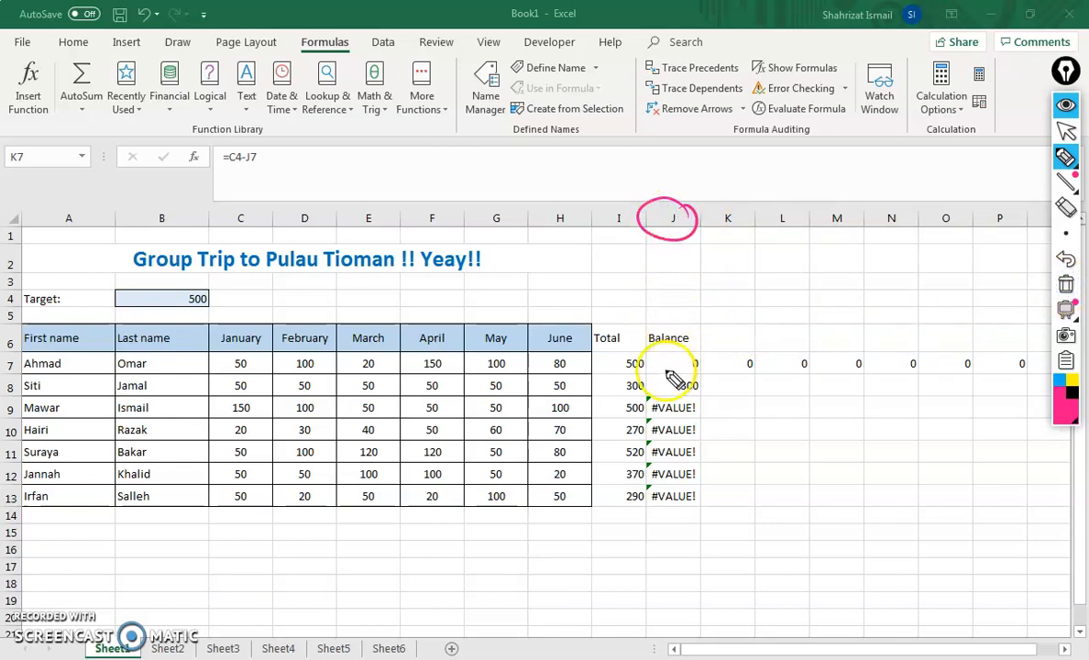
{"action": "left_click_drag", "start_coordinate": [646, 366], "coordinate": [646, 359]}
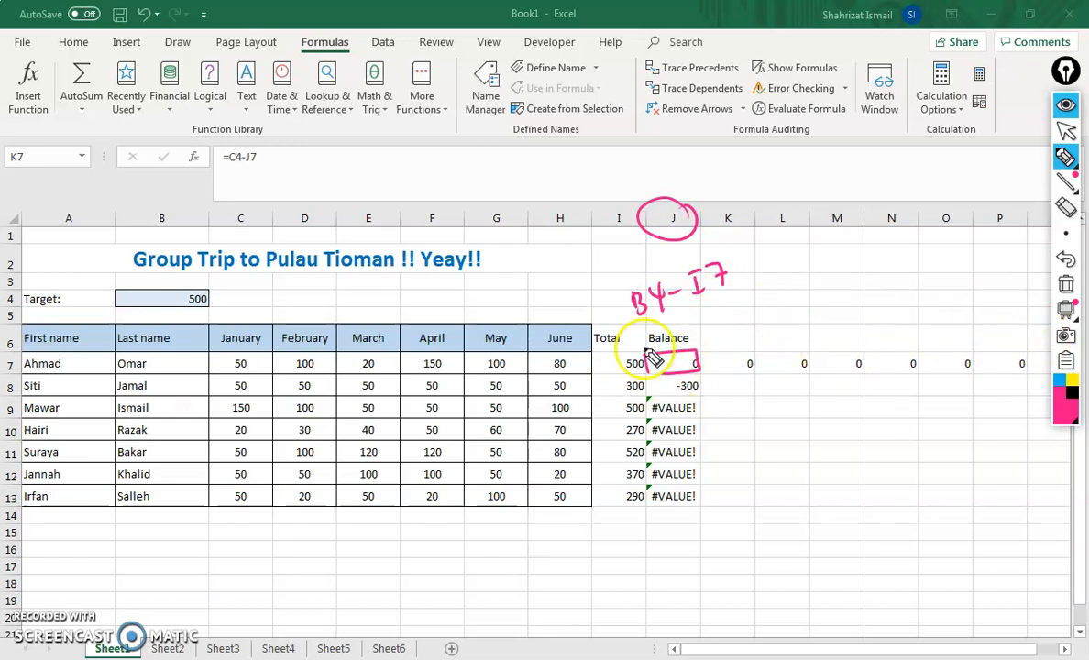
{"action": "mouse_move", "coordinate": [709, 362]}
{"action": "left_mouse_down"}
{"action": "mouse_move", "coordinate": [704, 375]}
{"action": "mouse_move", "coordinate": [769, 310]}
{"action": "mouse_move", "coordinate": [836, 283]}
{"action": "left_mouse_up"}
{"action": "left_click_drag", "start_coordinate": [853, 269], "coordinate": [860, 284]}
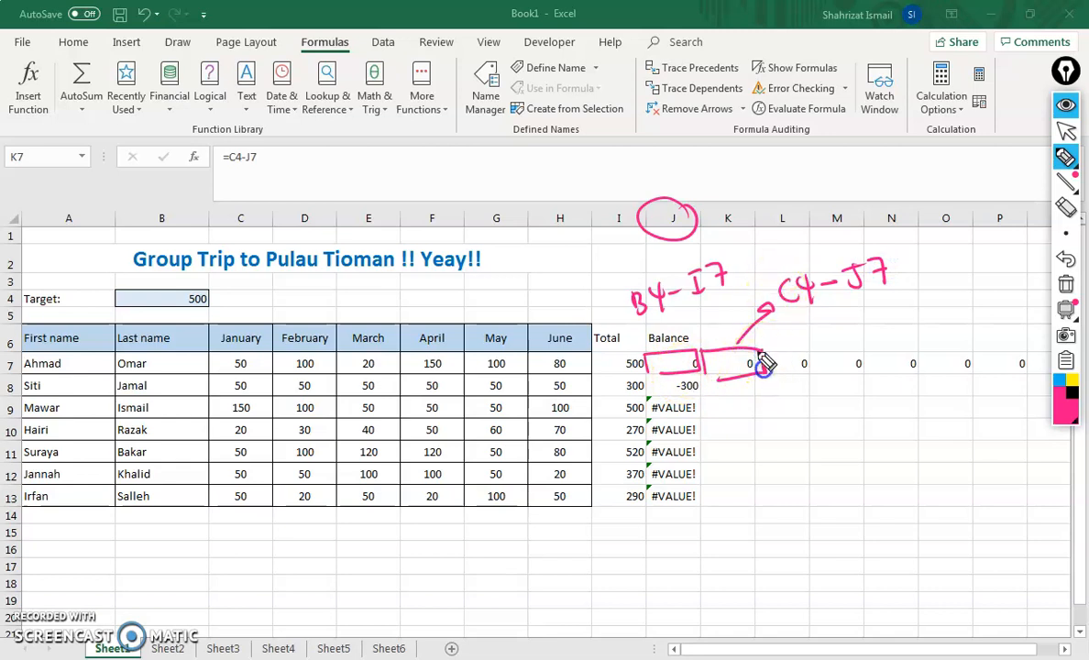
{"action": "mouse_move", "coordinate": [805, 364]}
{"action": "left_mouse_down"}
{"action": "mouse_move", "coordinate": [771, 377]}
{"action": "mouse_move", "coordinate": [805, 444]}
{"action": "left_mouse_up"}
{"action": "left_click_drag", "start_coordinate": [779, 404], "coordinate": [801, 390]}
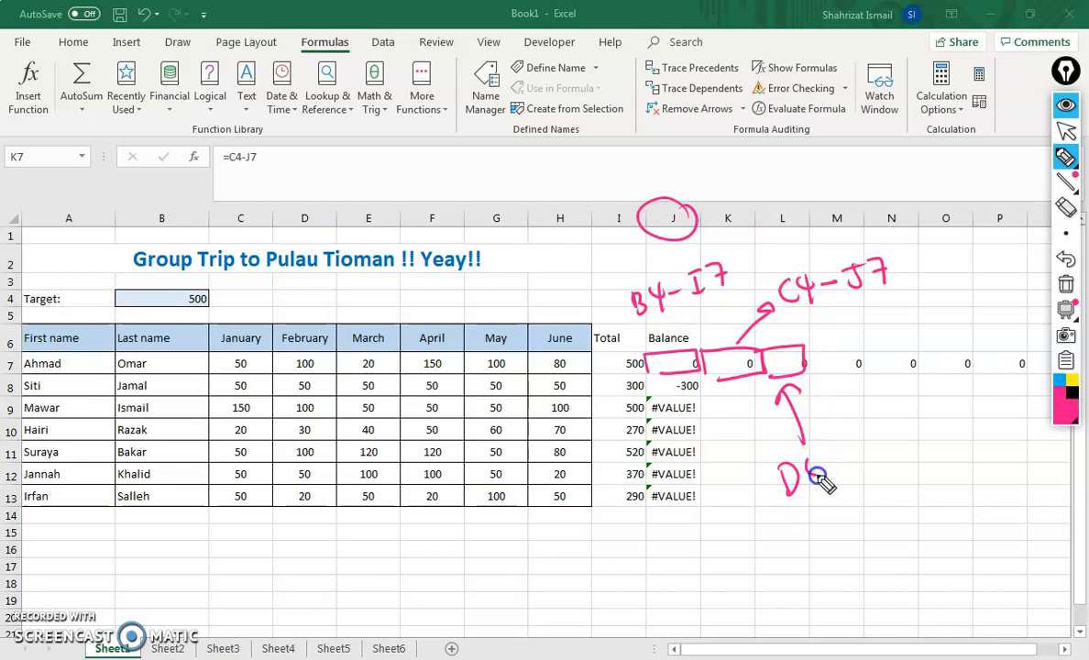
{"action": "left_click_drag", "start_coordinate": [840, 471], "coordinate": [900, 467]}
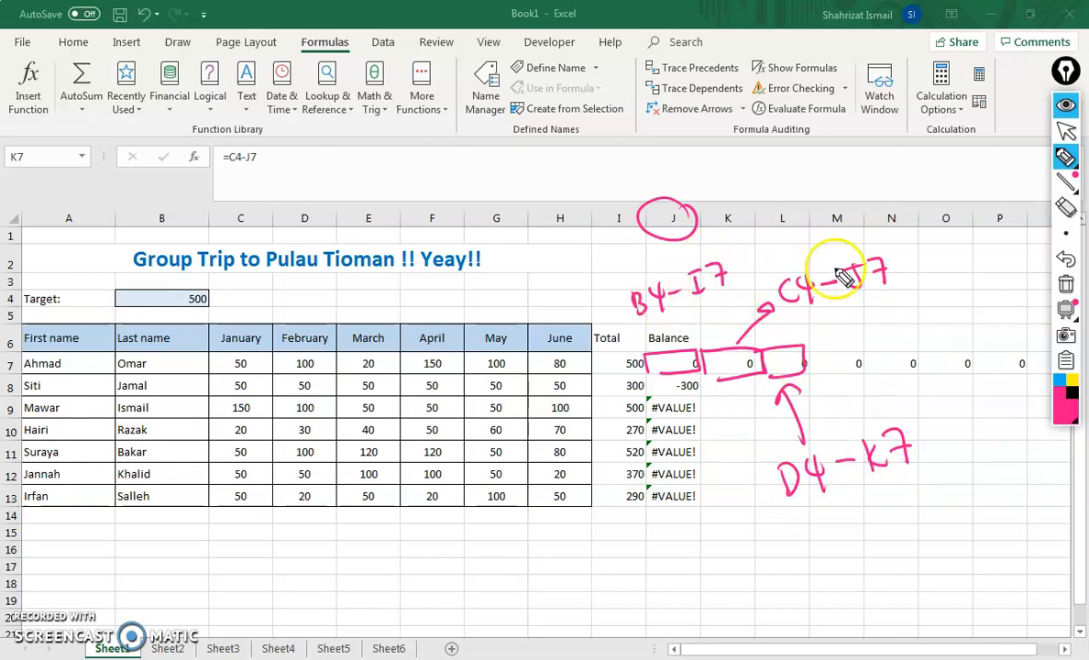
Underline the row numbers in the handwritten formulas in blue, draw a blue rightward arrow above row 7, and hide the annotations.
{"action": "left_click", "coordinate": [1059, 380]}
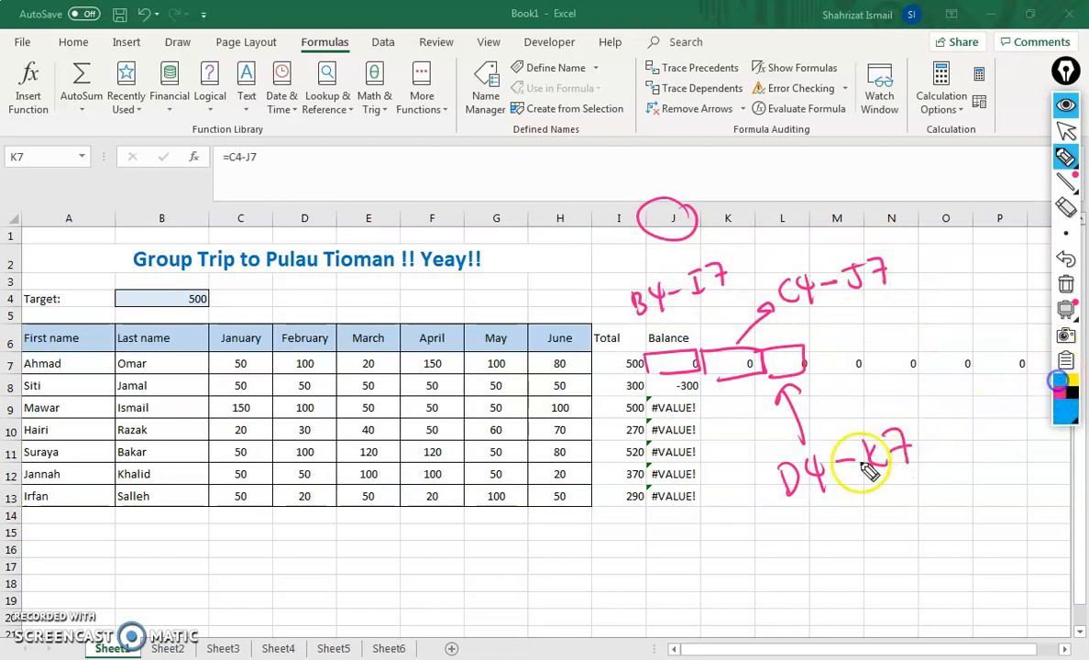
{"action": "left_click_drag", "start_coordinate": [819, 506], "coordinate": [834, 501]}
{"action": "left_click_drag", "start_coordinate": [910, 469], "coordinate": [917, 474]}
{"action": "left_click_drag", "start_coordinate": [882, 293], "coordinate": [894, 289]}
{"action": "left_click_drag", "start_coordinate": [702, 336], "coordinate": [971, 337]}
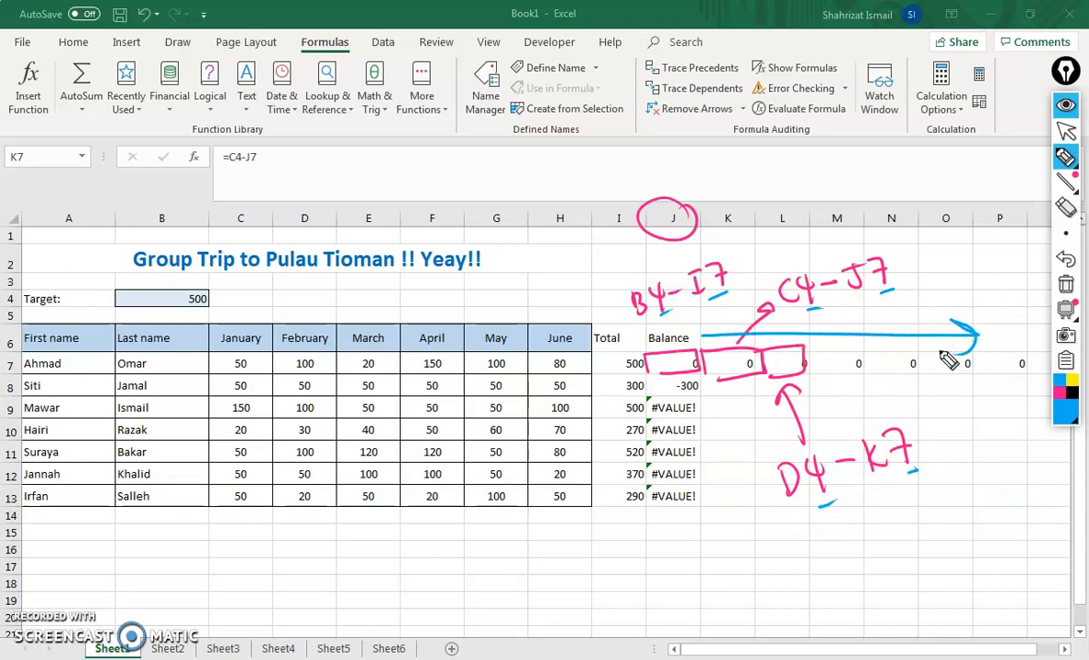
{"action": "left_click", "coordinate": [1067, 107]}
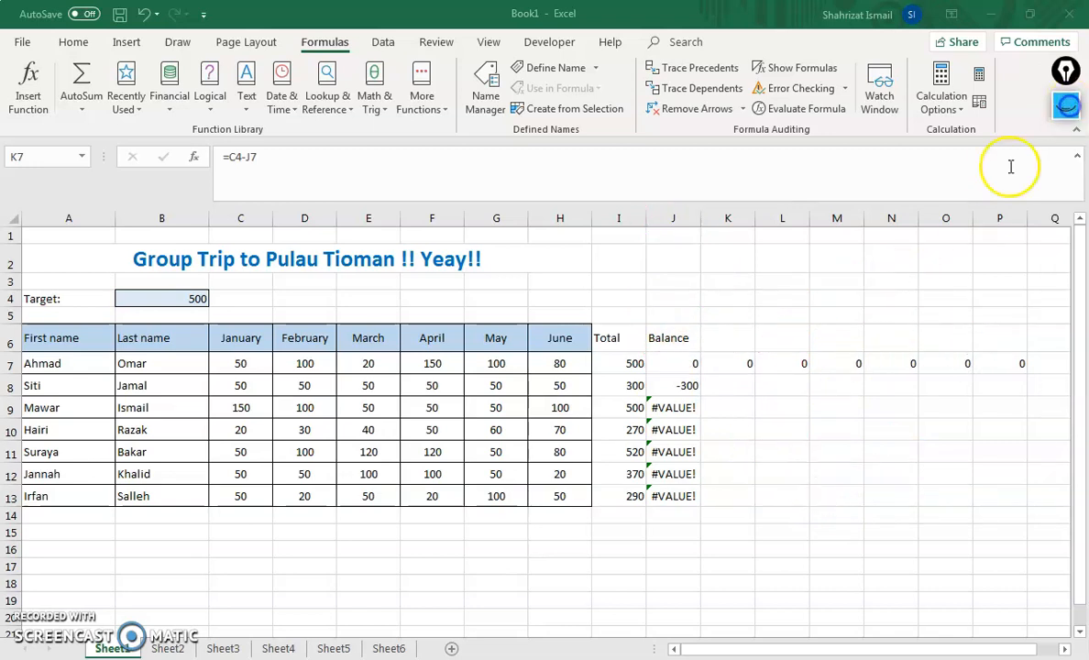
Clear the old annotations, draw a blue downward arrow beside the Balance column, circle J7 and write B4-I7 above it.
{"action": "left_click", "coordinate": [1057, 114]}
{"action": "left_click", "coordinate": [1066, 284]}
{"action": "left_click_drag", "start_coordinate": [722, 359], "coordinate": [717, 495]}
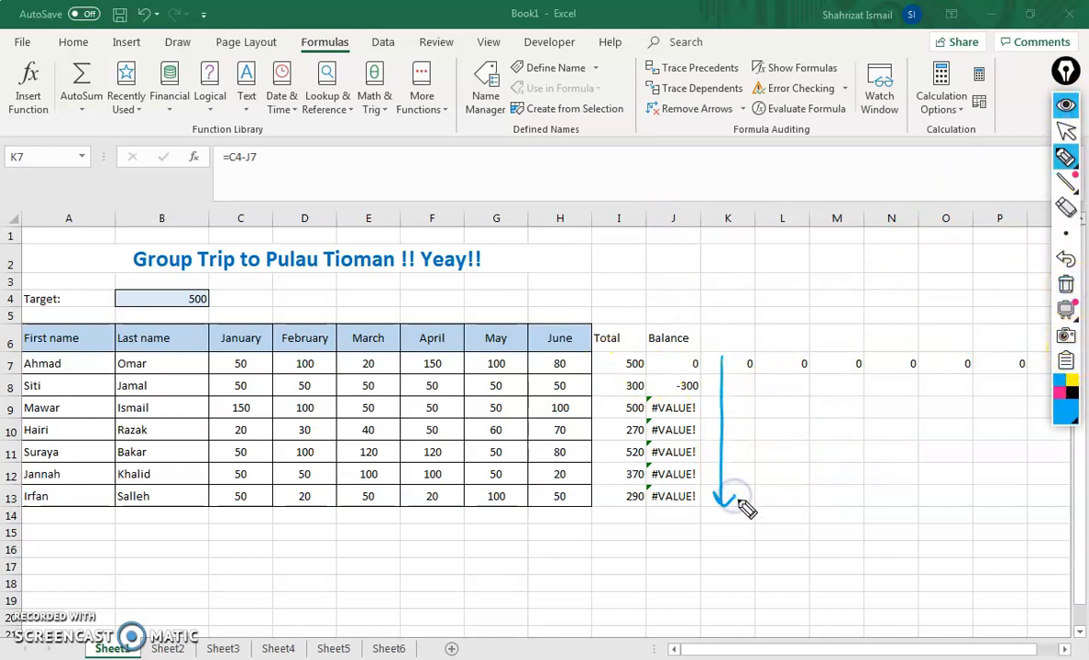
{"action": "left_click_drag", "start_coordinate": [706, 354], "coordinate": [651, 372]}
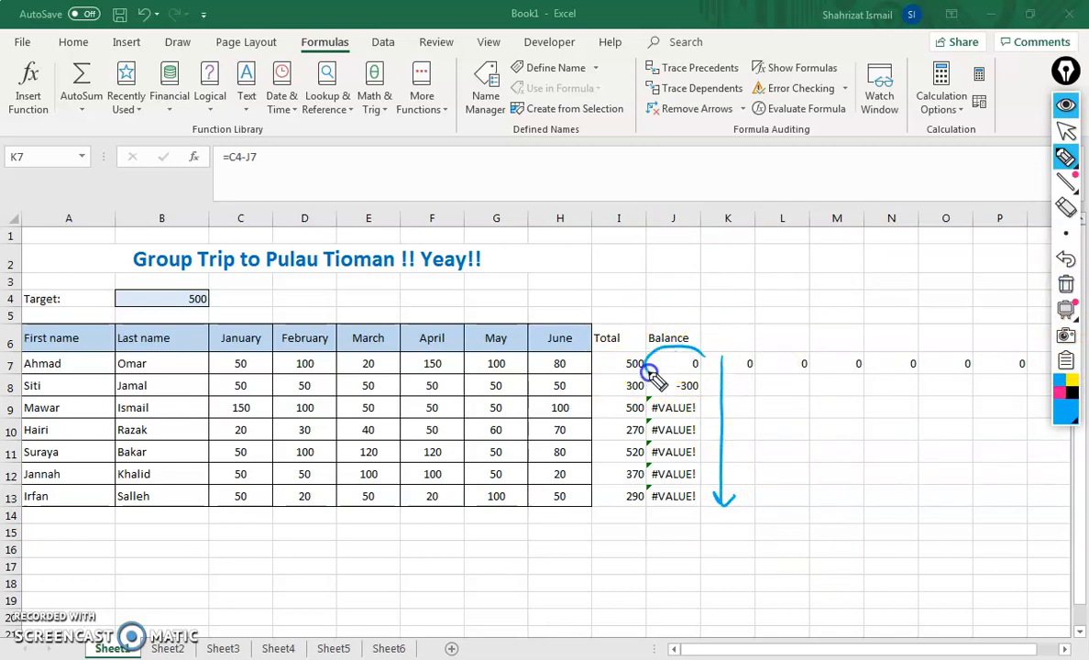
{"action": "left_click_drag", "start_coordinate": [679, 278], "coordinate": [686, 296]}
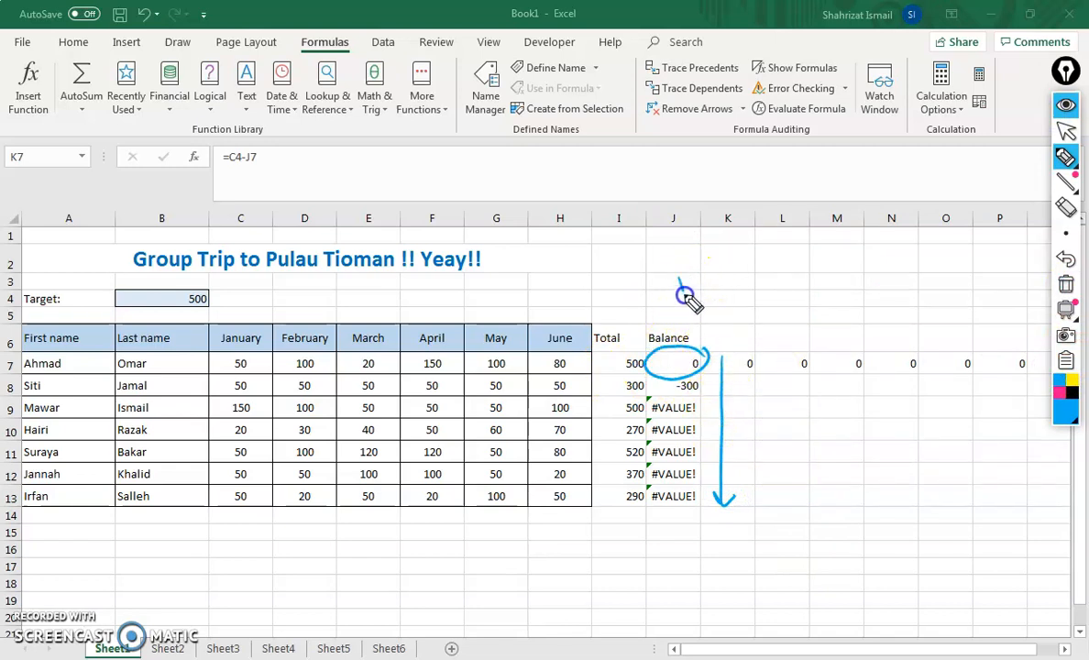
{"action": "left_click_drag", "start_coordinate": [763, 278], "coordinate": [799, 257]}
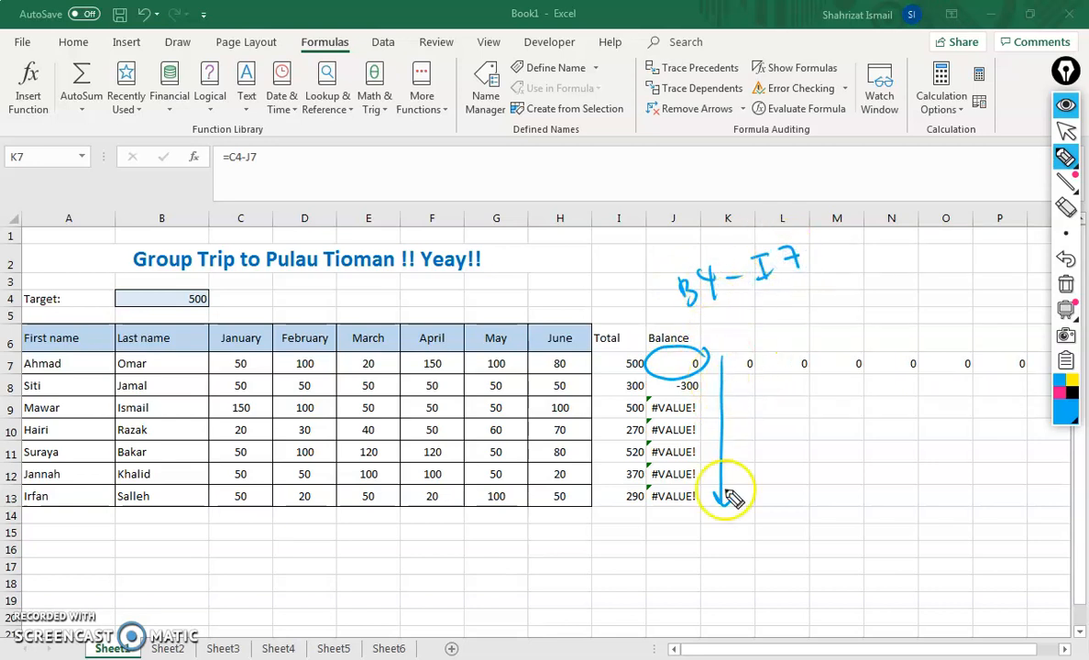
Write B5-I8 and B6-I9 in pink with arrows linking them to J8 and J9, and hide the annotations.
{"action": "left_click", "coordinate": [1060, 392]}
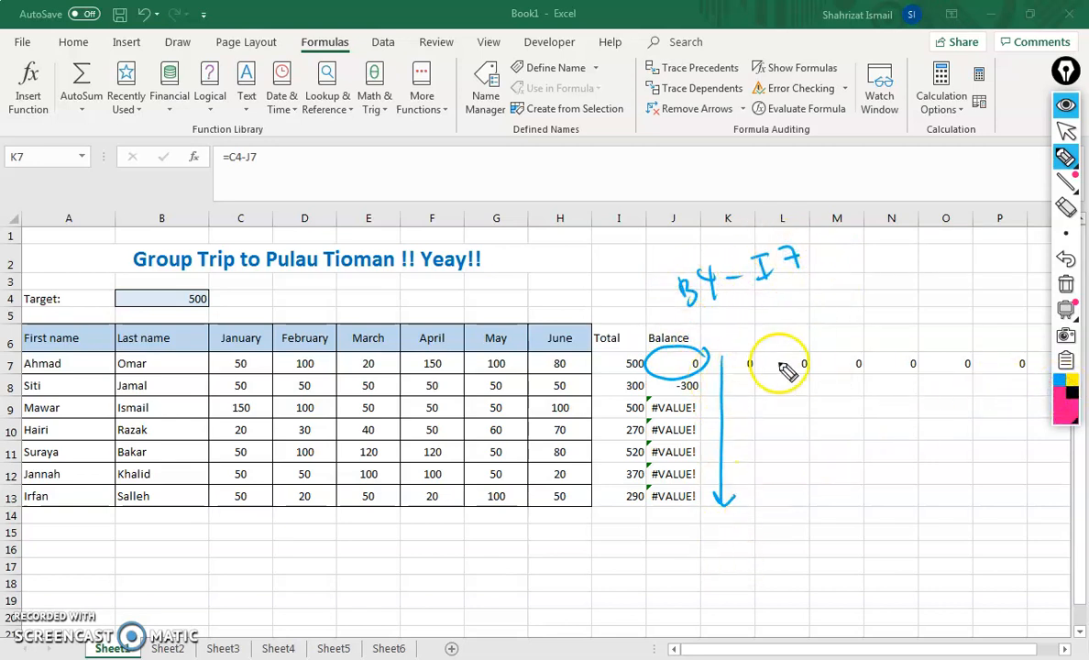
{"action": "left_click_drag", "start_coordinate": [784, 456], "coordinate": [775, 473]}
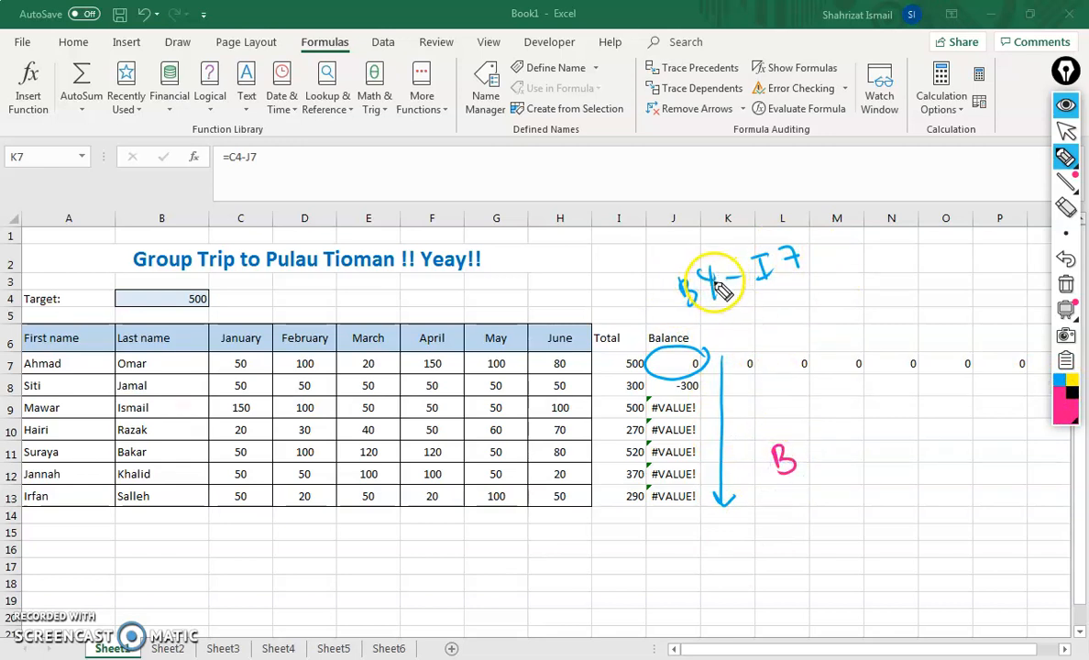
{"action": "mouse_move", "coordinate": [804, 443]}
{"action": "left_mouse_down"}
{"action": "mouse_move", "coordinate": [814, 459]}
{"action": "mouse_move", "coordinate": [834, 437]}
{"action": "mouse_move", "coordinate": [860, 442]}
{"action": "mouse_move", "coordinate": [868, 406]}
{"action": "left_mouse_up"}
{"action": "left_click_drag", "start_coordinate": [759, 459], "coordinate": [711, 389]}
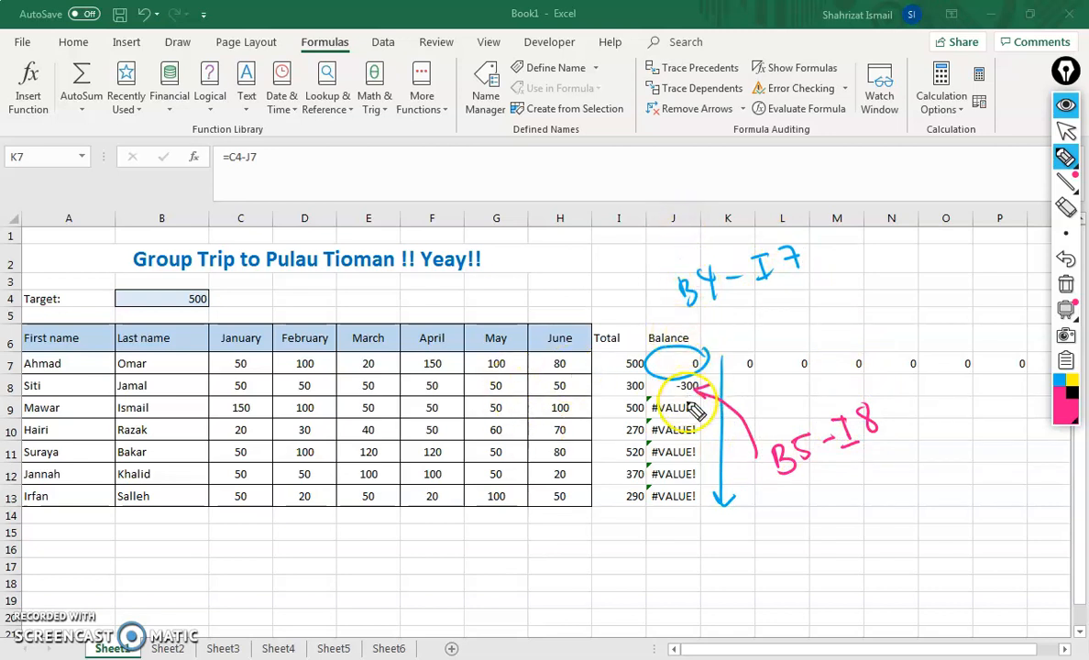
{"action": "left_click_drag", "start_coordinate": [699, 412], "coordinate": [764, 538]}
{"action": "left_click_drag", "start_coordinate": [699, 423], "coordinate": [704, 413]}
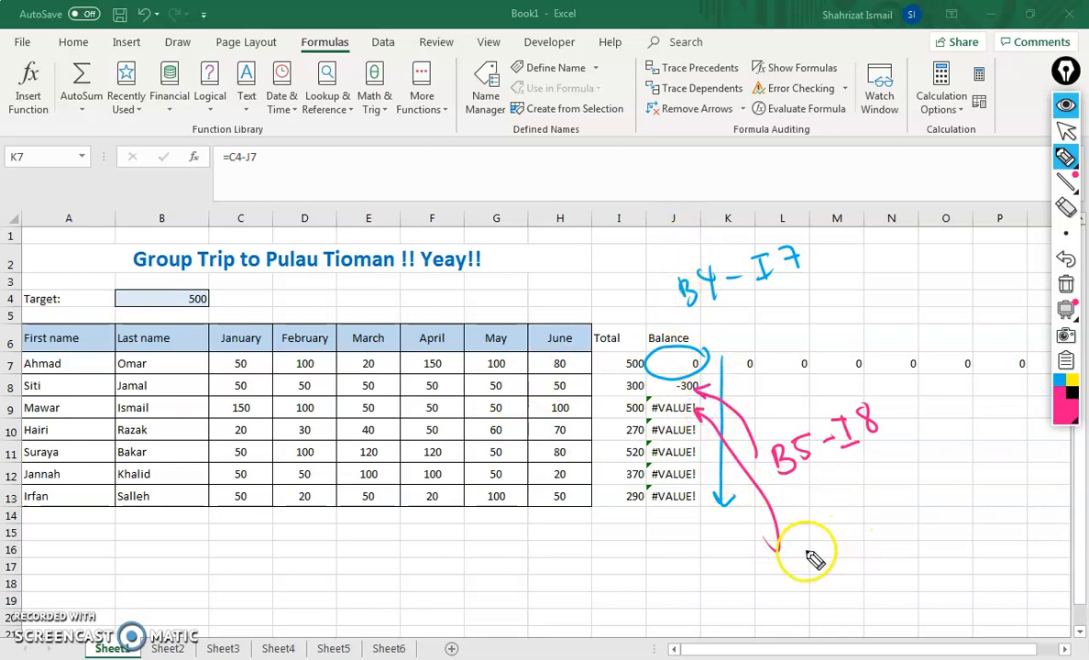
{"action": "mouse_move", "coordinate": [799, 539]}
{"action": "left_mouse_down"}
{"action": "mouse_move", "coordinate": [806, 560]}
{"action": "mouse_move", "coordinate": [888, 498]}
{"action": "mouse_move", "coordinate": [899, 534]}
{"action": "left_mouse_up"}
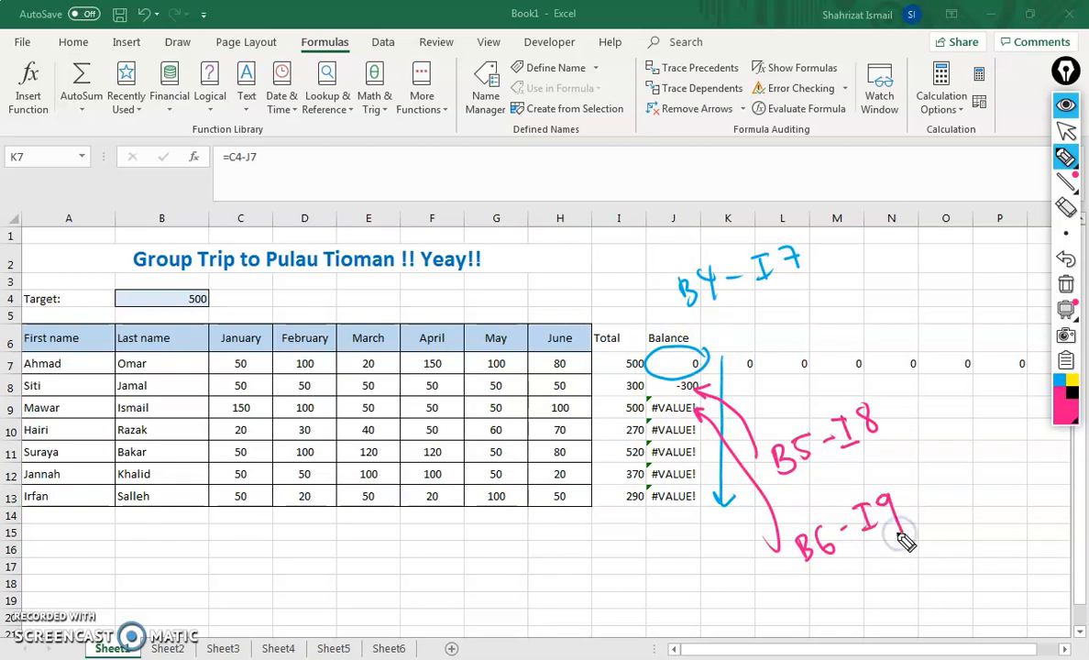
{"action": "left_click", "coordinate": [1066, 70]}
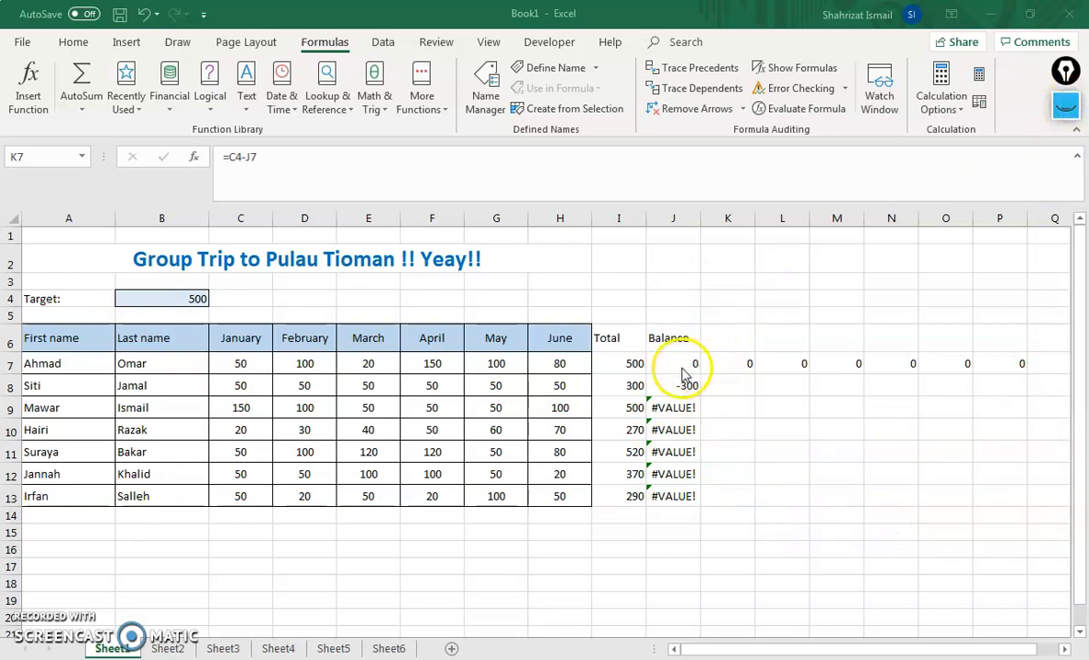
Compare the balance formulas in J7, J8 and J9 with the handwritten references.
{"action": "left_click", "coordinate": [680, 363]}
{"action": "left_click", "coordinate": [680, 385]}
{"action": "left_click", "coordinate": [681, 408]}
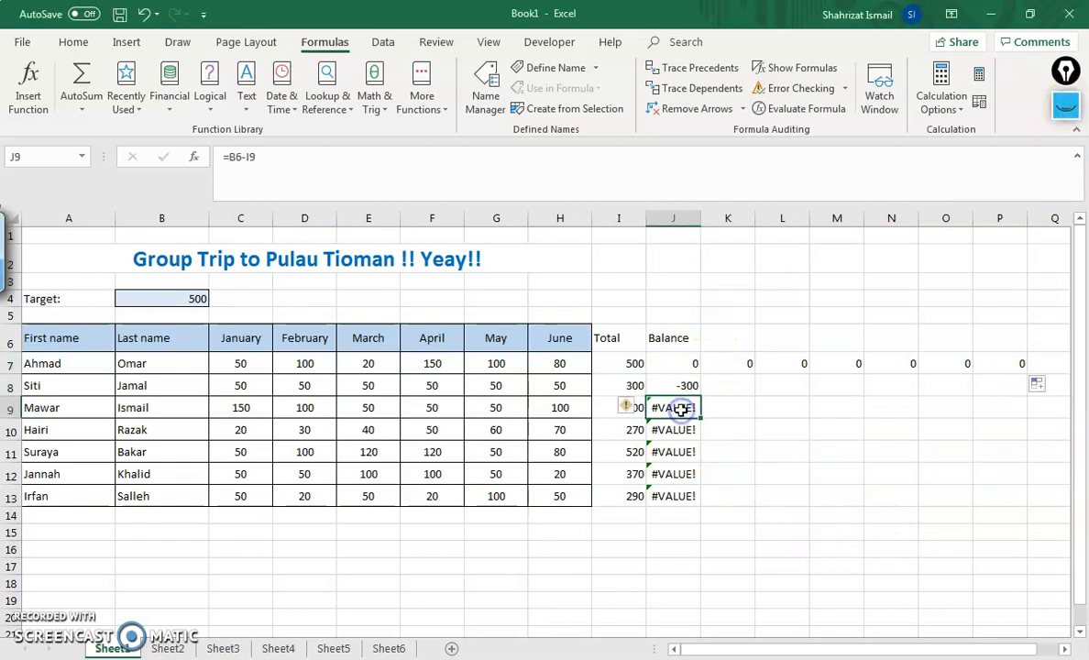
{"action": "left_click", "coordinate": [676, 363]}
{"action": "left_click", "coordinate": [684, 389]}
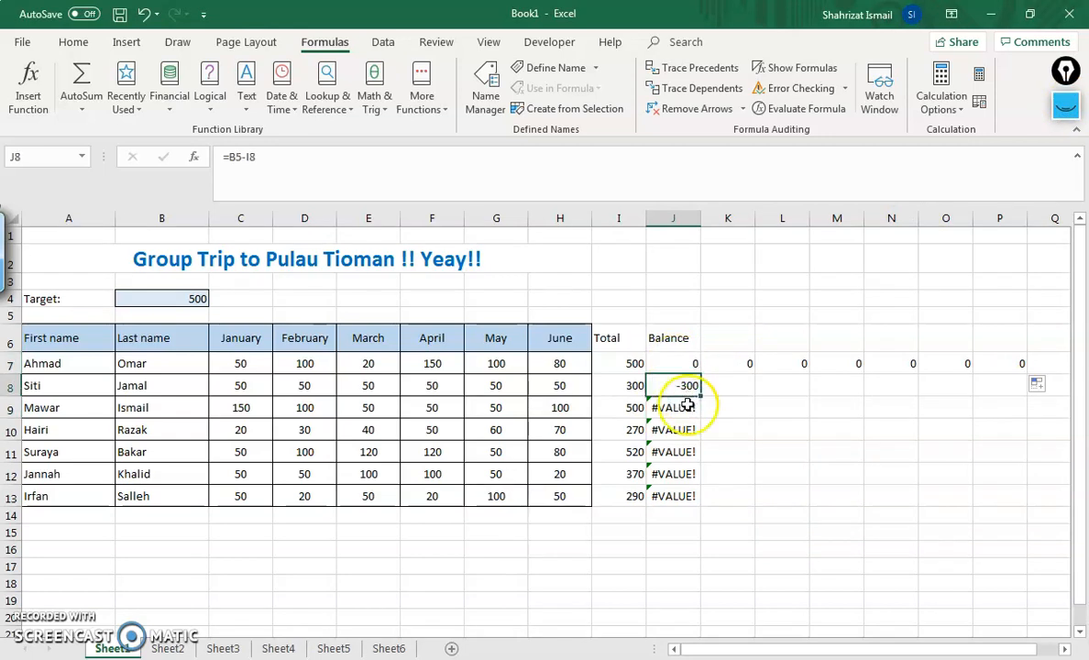
{"action": "left_click", "coordinate": [688, 407]}
Change the target reference B4 in J7's balance formula to the absolute reference $B$4.
{"action": "left_click", "coordinate": [679, 364]}
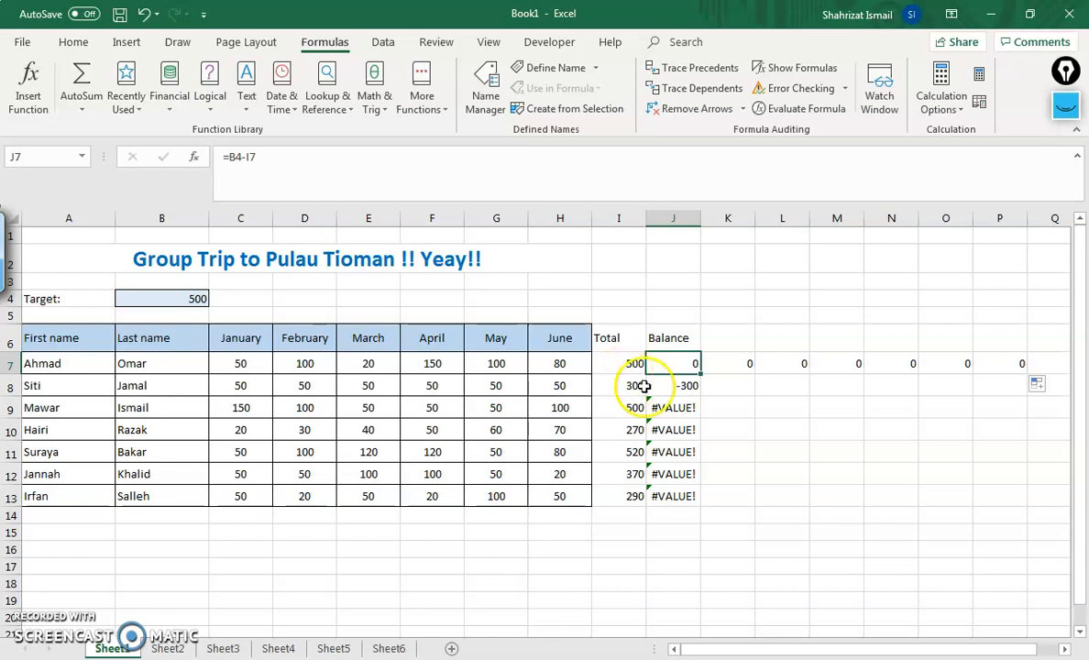
{"action": "left_click", "coordinate": [239, 157]}
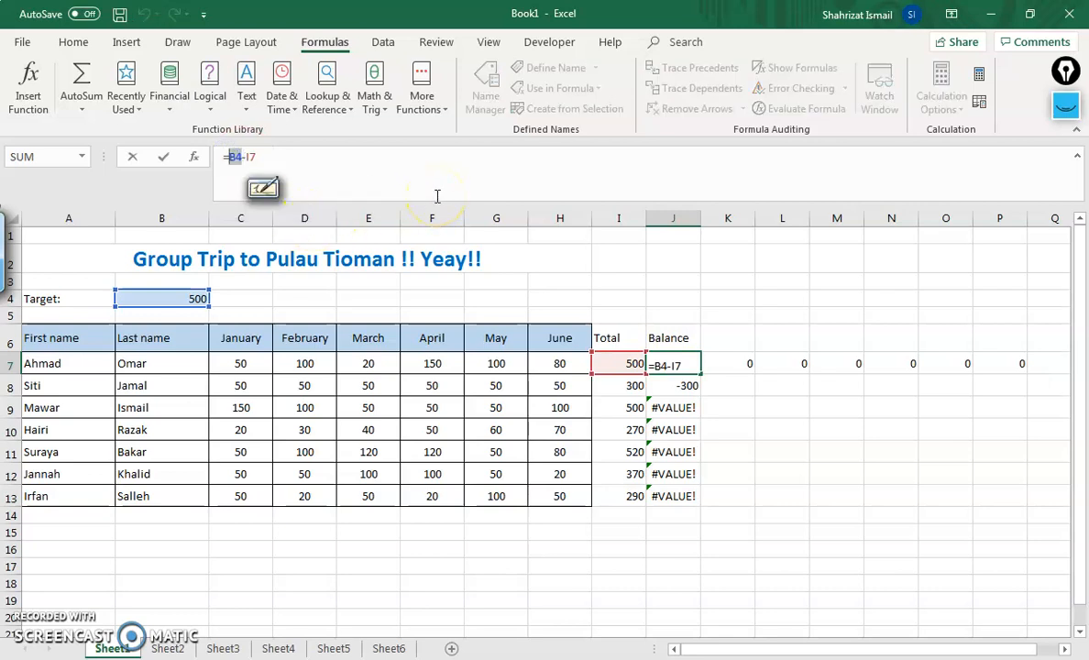
{"action": "key", "text": "F4"}
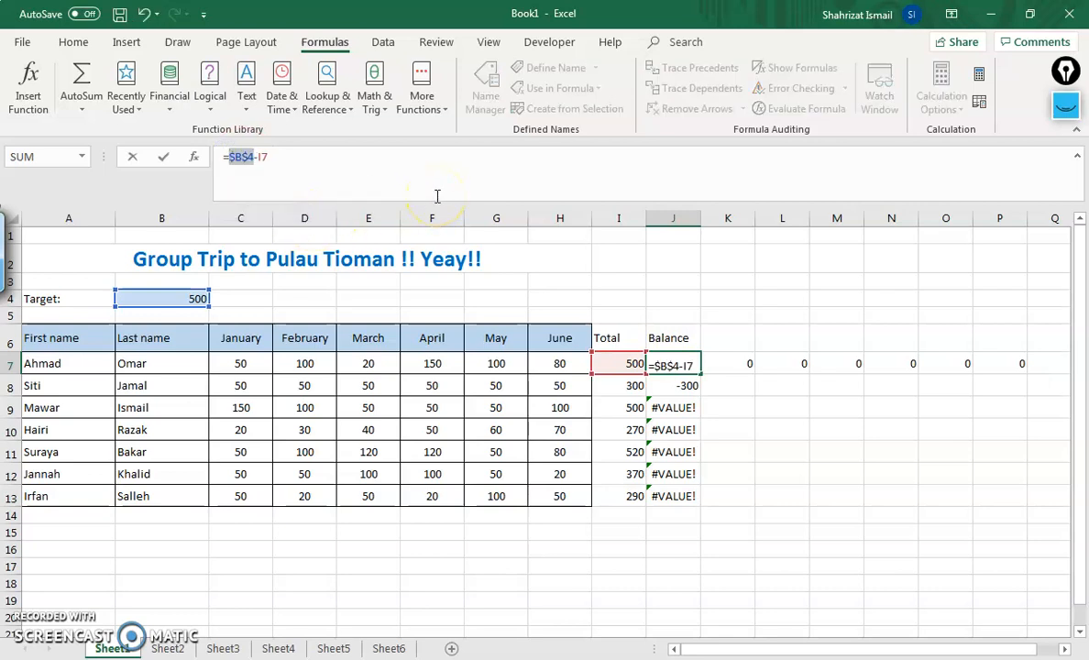
{"action": "double_click", "coordinate": [243, 162]}
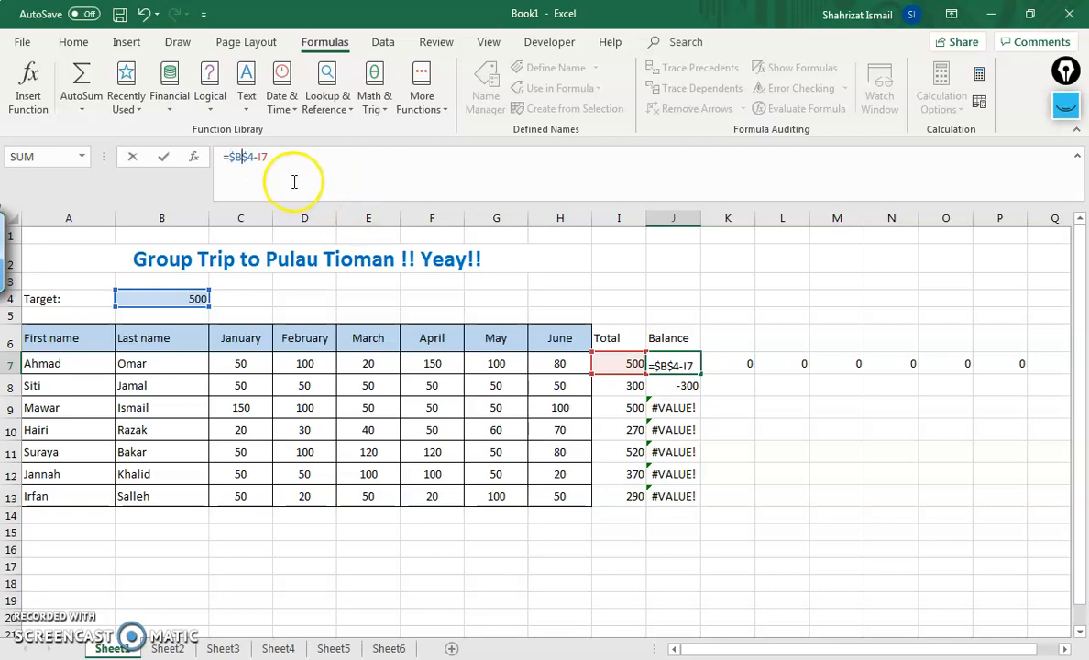
Remove the dollar signs from the target reference in J7 to restore the formula =B4-I7.
{"action": "left_click", "coordinate": [245, 162]}
{"action": "key", "text": "BackSpace"}
{"action": "type", "text": "B"}
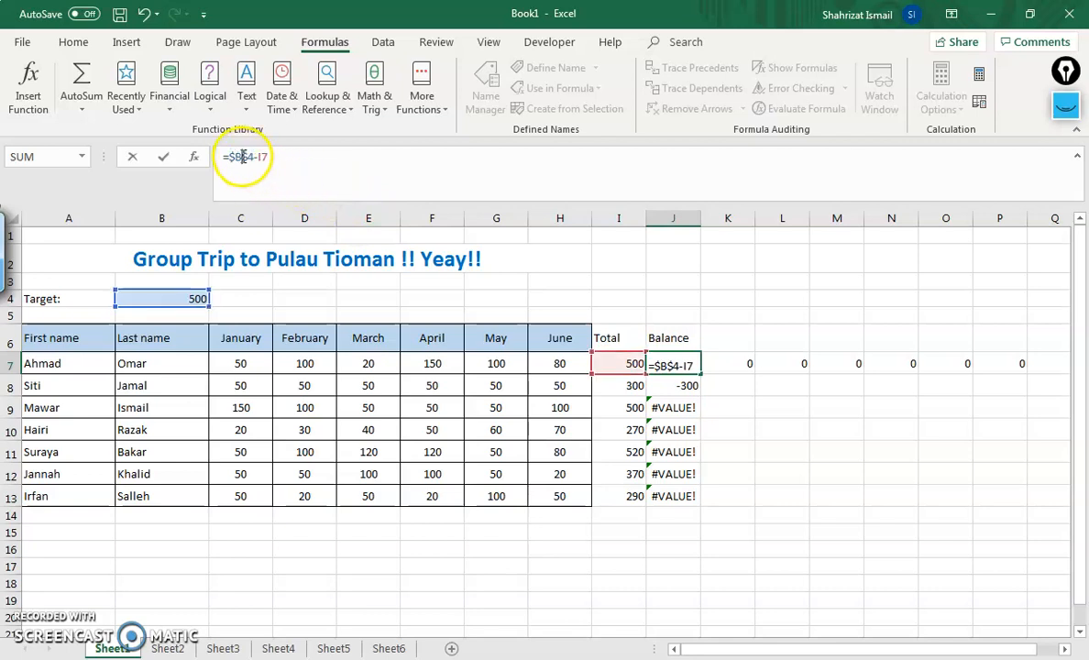
{"action": "left_click", "coordinate": [249, 157]}
{"action": "left_click", "coordinate": [240, 158]}
{"action": "key", "text": "Delete"}
{"action": "key", "text": "BackSpace"}
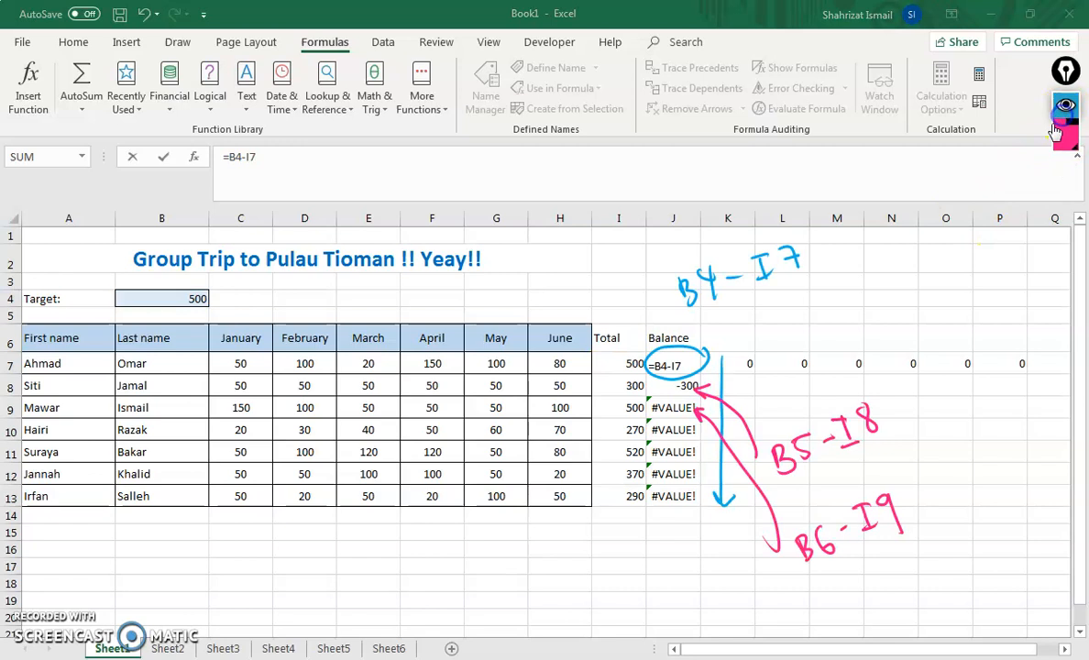
Clear the old annotations and write ABSOLUTE REFERENCE in pink above the Total and Balance columns and the cells beside them.
{"action": "left_click", "coordinate": [1067, 288]}
{"action": "mouse_move", "coordinate": [618, 256]}
{"action": "left_mouse_down"}
{"action": "mouse_move", "coordinate": [610, 288]}
{"action": "mouse_move", "coordinate": [628, 286]}
{"action": "left_mouse_up"}
{"action": "left_click_drag", "start_coordinate": [609, 277], "coordinate": [646, 283]}
{"action": "mouse_move", "coordinate": [641, 252]}
{"action": "left_mouse_down"}
{"action": "mouse_move", "coordinate": [698, 260]}
{"action": "mouse_move", "coordinate": [730, 286]}
{"action": "mouse_move", "coordinate": [802, 243]}
{"action": "mouse_move", "coordinate": [820, 259]}
{"action": "mouse_move", "coordinate": [791, 296]}
{"action": "mouse_move", "coordinate": [841, 299]}
{"action": "left_mouse_up"}
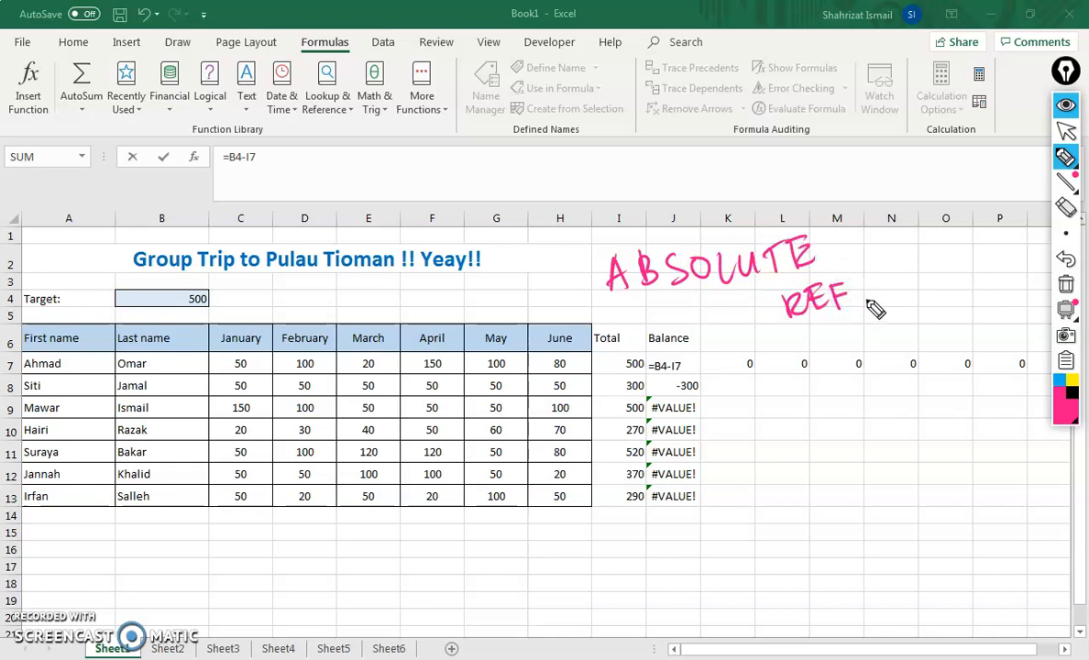
{"action": "left_click", "coordinate": [863, 302]}
{"action": "mouse_move", "coordinate": [858, 284]}
{"action": "left_mouse_down"}
{"action": "mouse_move", "coordinate": [863, 296]}
{"action": "mouse_move", "coordinate": [885, 294]}
{"action": "mouse_move", "coordinate": [894, 279]}
{"action": "mouse_move", "coordinate": [952, 273]}
{"action": "mouse_move", "coordinate": [978, 250]}
{"action": "mouse_move", "coordinate": [994, 275]}
{"action": "left_mouse_up"}
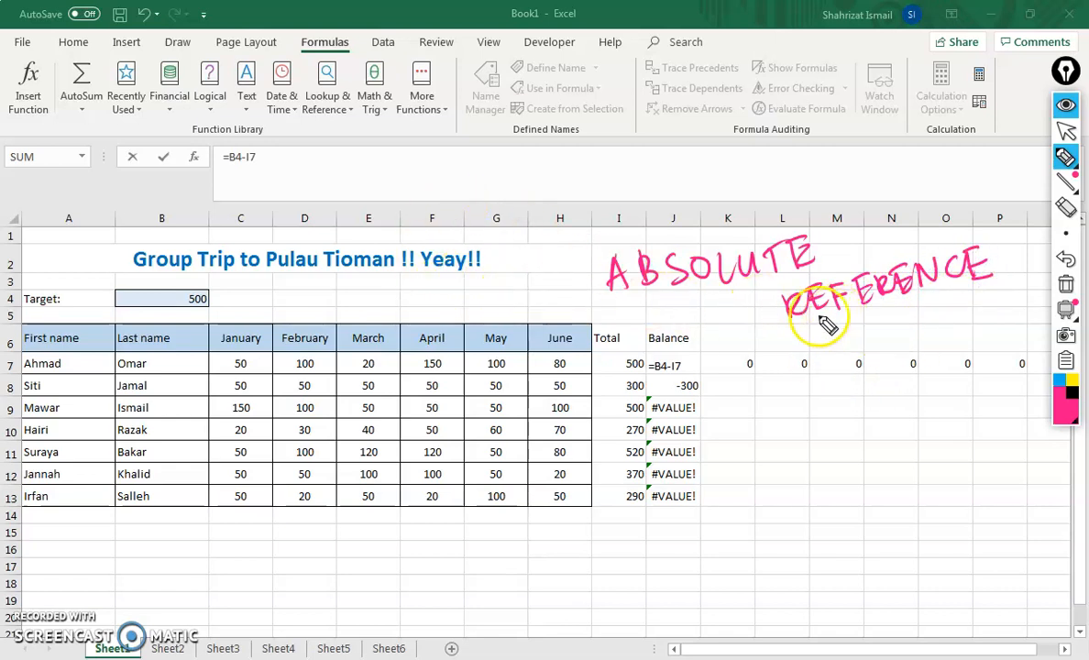
Write RELATIVE REFERENCE in pink beside the lower balance rows, underline ABSOLUTE, and hide the annotations.
{"action": "mouse_move", "coordinate": [768, 514]}
{"action": "left_mouse_down"}
{"action": "mouse_move", "coordinate": [788, 492]}
{"action": "mouse_move", "coordinate": [811, 508]}
{"action": "mouse_move", "coordinate": [837, 470]}
{"action": "mouse_move", "coordinate": [906, 421]}
{"action": "left_mouse_up"}
{"action": "left_click_drag", "start_coordinate": [897, 445], "coordinate": [913, 433]}
{"action": "mouse_move", "coordinate": [815, 536]}
{"action": "left_mouse_down"}
{"action": "mouse_move", "coordinate": [826, 558]}
{"action": "mouse_move", "coordinate": [838, 521]}
{"action": "mouse_move", "coordinate": [870, 529]}
{"action": "mouse_move", "coordinate": [983, 427]}
{"action": "mouse_move", "coordinate": [1004, 454]}
{"action": "left_mouse_up"}
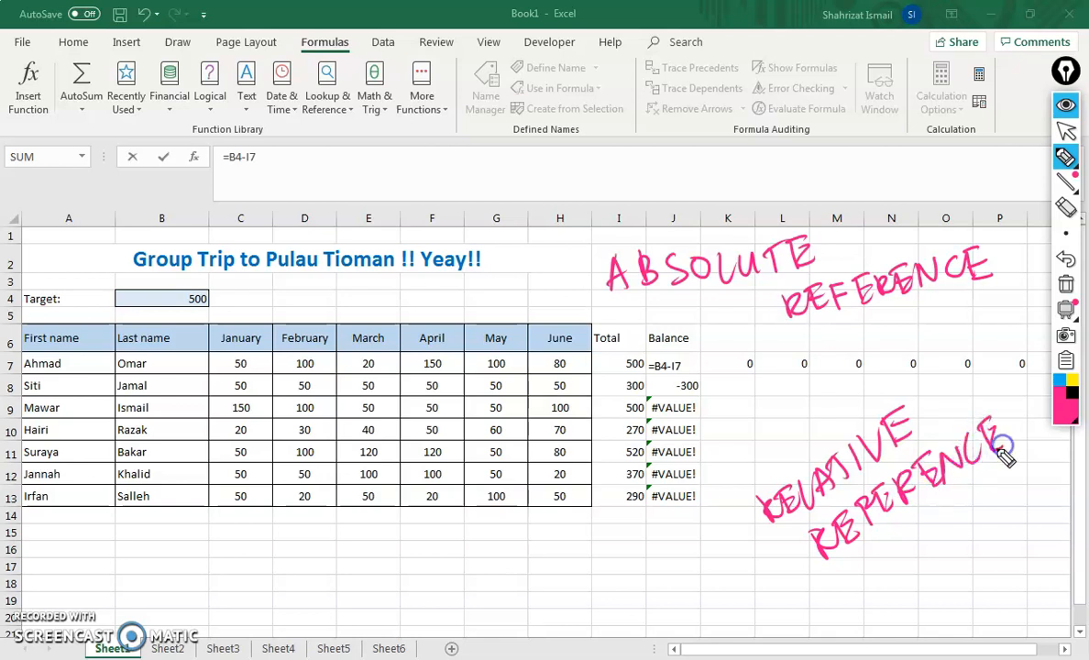
{"action": "left_click_drag", "start_coordinate": [609, 316], "coordinate": [778, 281]}
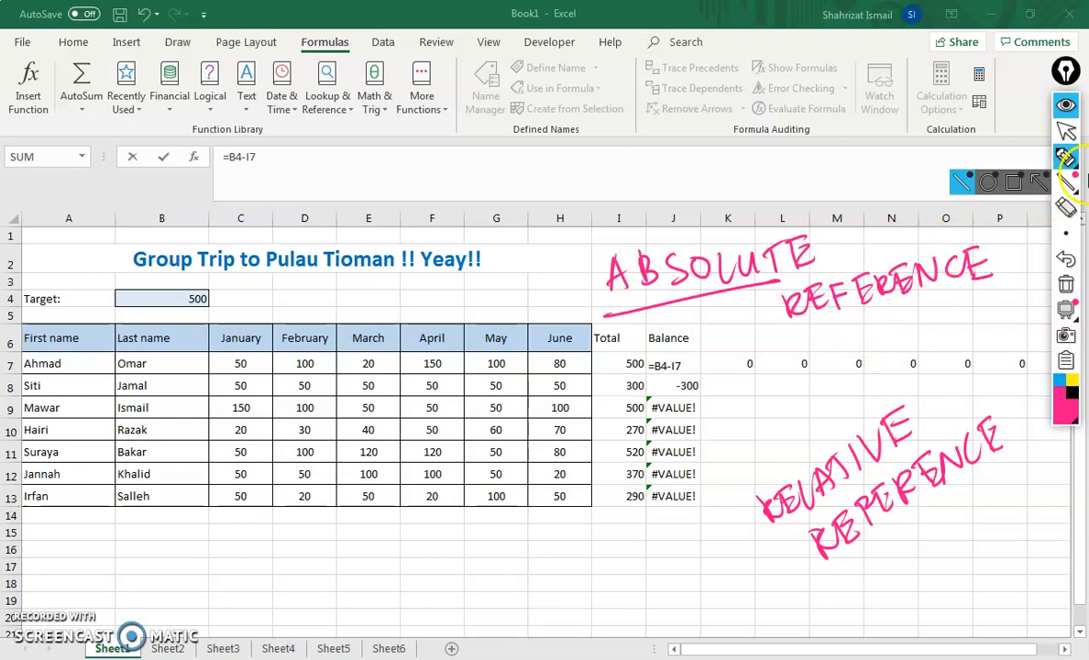
{"action": "left_click", "coordinate": [1066, 72]}
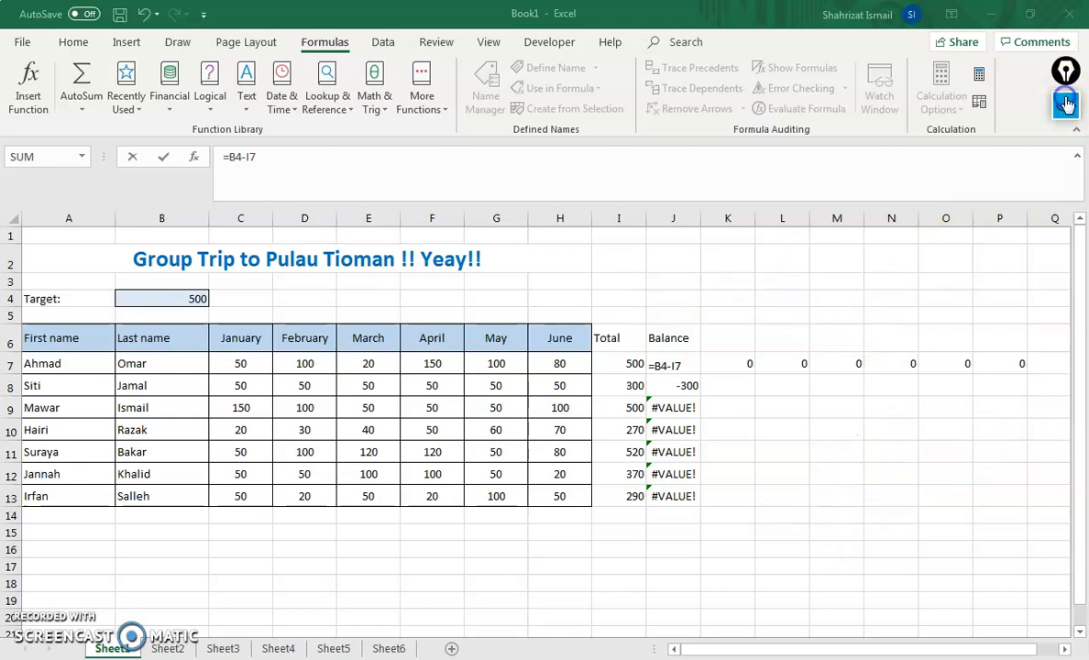
Fix only the row of the target by changing J7 to =B$4-I7, and fill the formula down to J13.
{"action": "left_click", "coordinate": [234, 155]}
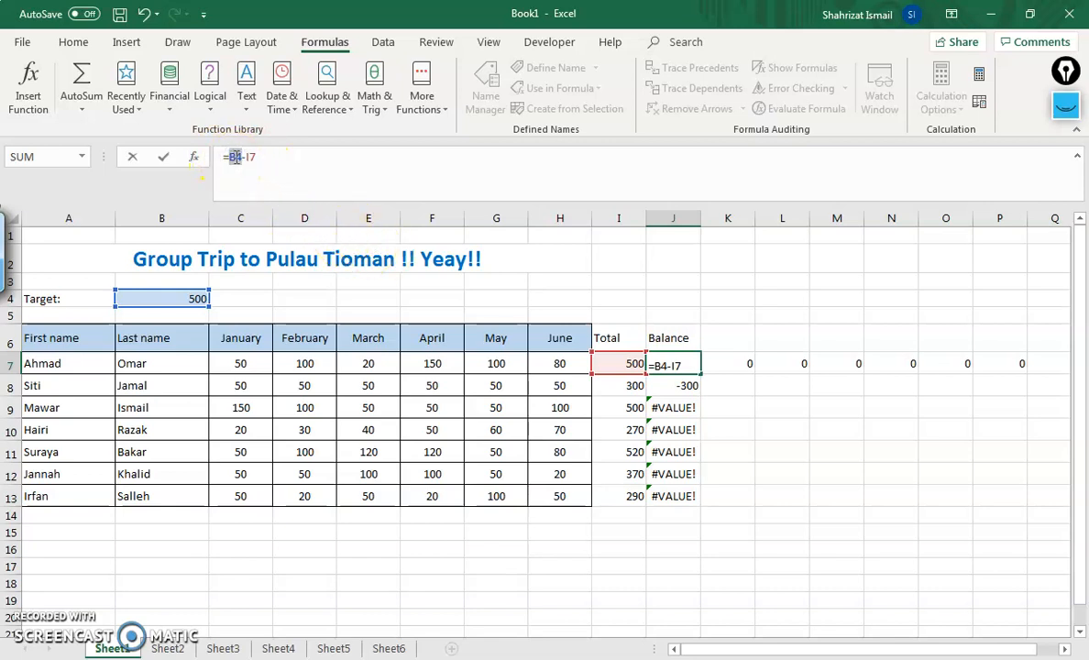
{"action": "type", "text": "$"}
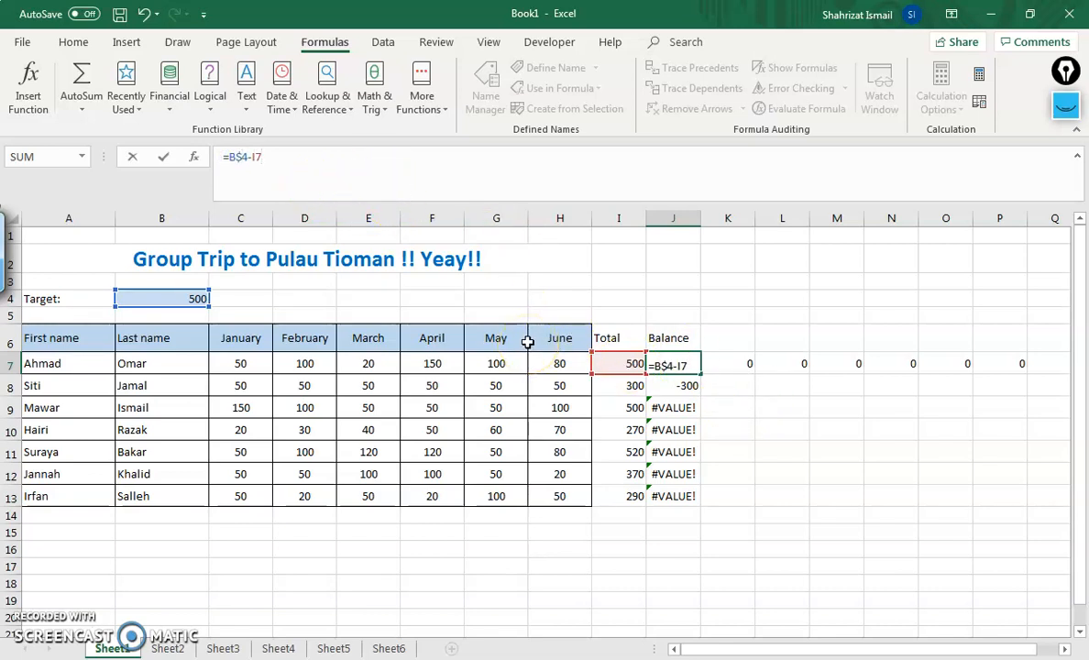
{"action": "left_click", "coordinate": [771, 411]}
{"action": "left_click", "coordinate": [692, 367]}
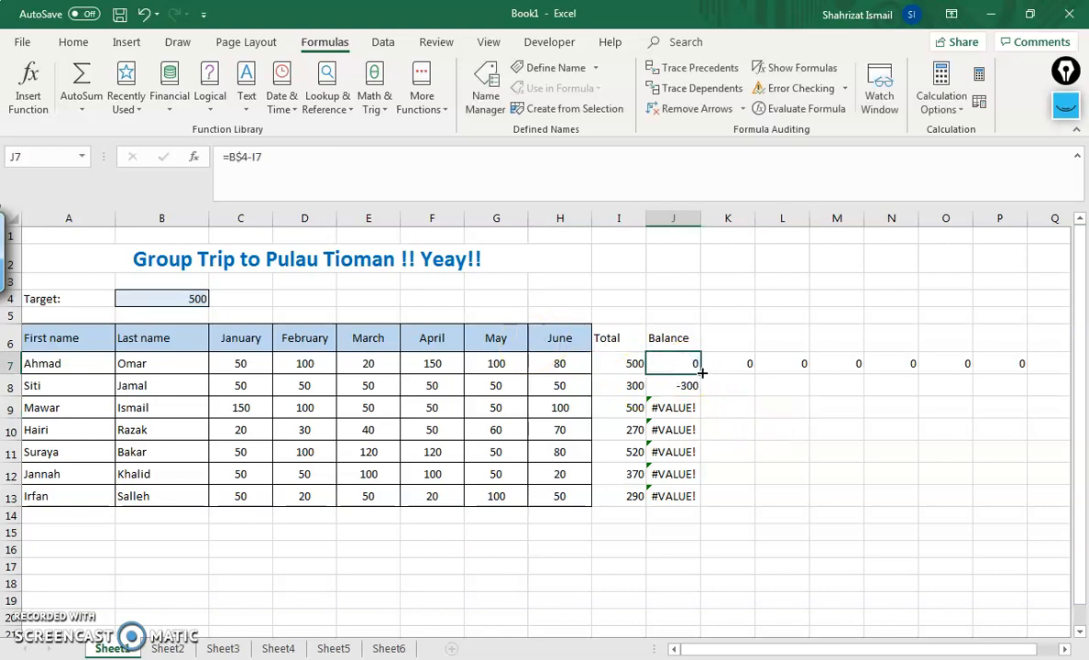
{"action": "left_click_drag", "start_coordinate": [702, 373], "coordinate": [705, 504]}
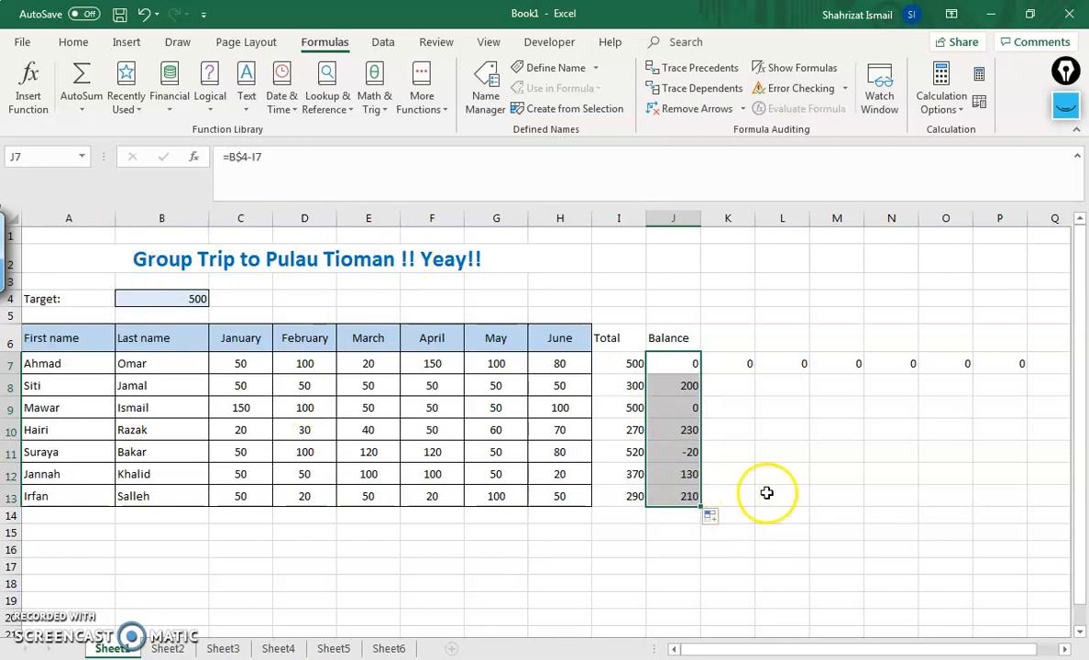
Check the target reference in the filled balance formulas from J7 down to J13.
{"action": "left_click", "coordinate": [672, 383]}
{"action": "left_click", "coordinate": [671, 363]}
{"action": "left_click", "coordinate": [685, 391]}
{"action": "left_click", "coordinate": [686, 437]}
{"action": "left_click", "coordinate": [686, 449]}
{"action": "left_click", "coordinate": [688, 473]}
{"action": "left_click", "coordinate": [686, 496]}
Fill J7's row-fixed balance formula across row 7 to P7.
{"action": "left_click", "coordinate": [680, 369]}
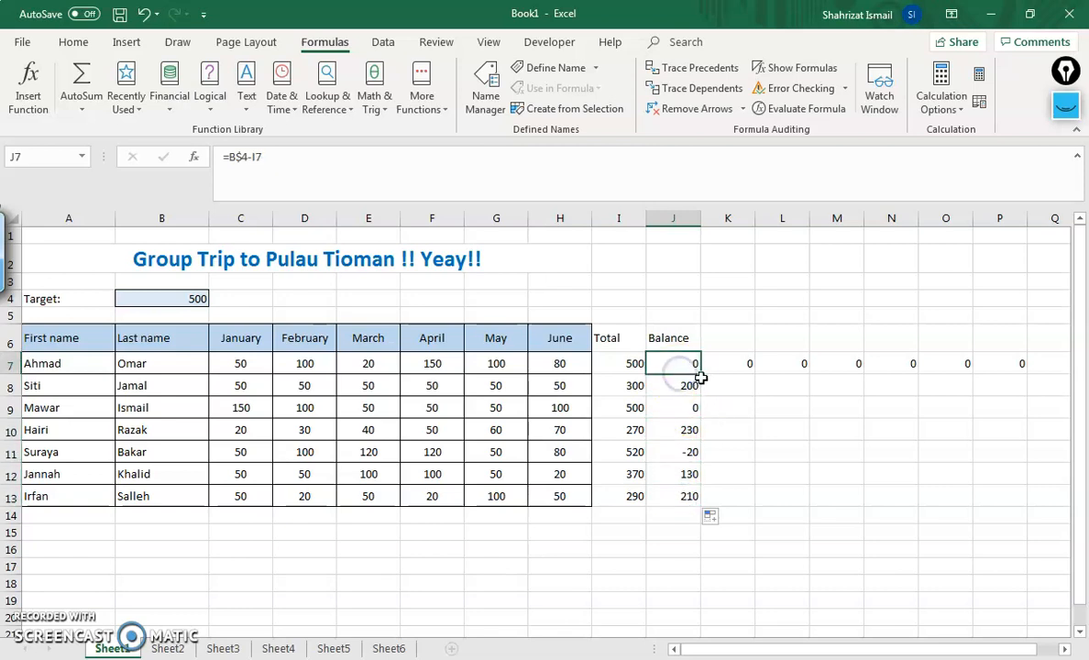
{"action": "left_click_drag", "start_coordinate": [702, 372], "coordinate": [1031, 368]}
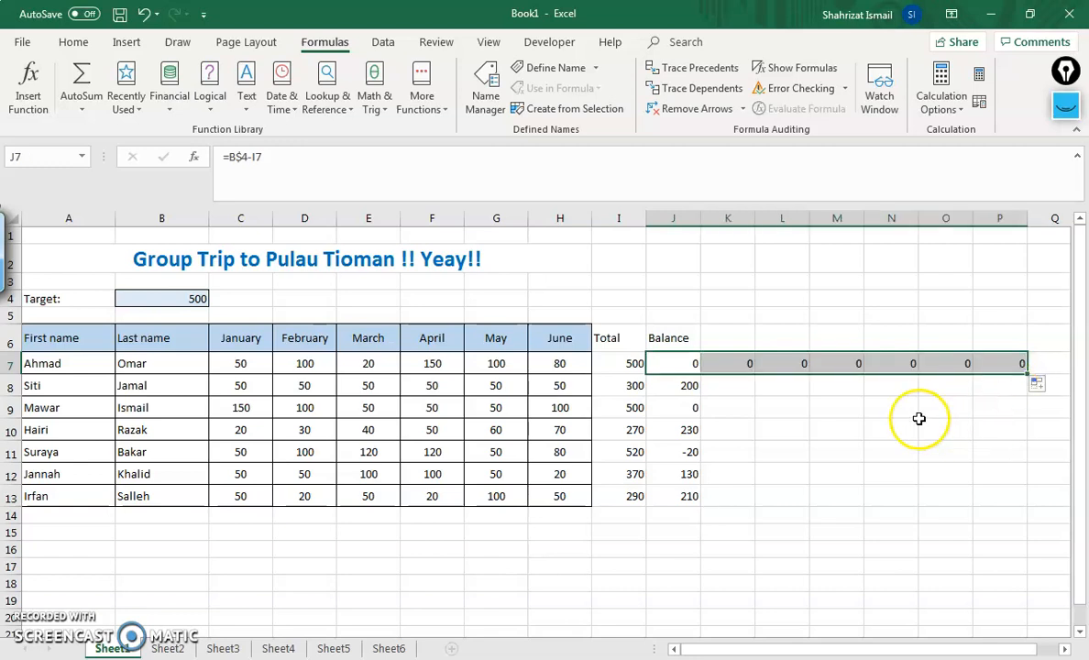
{"action": "left_click", "coordinate": [892, 414]}
Examine how the column letters change in the formulas copied across K7 to O7.
{"action": "left_click", "coordinate": [725, 367]}
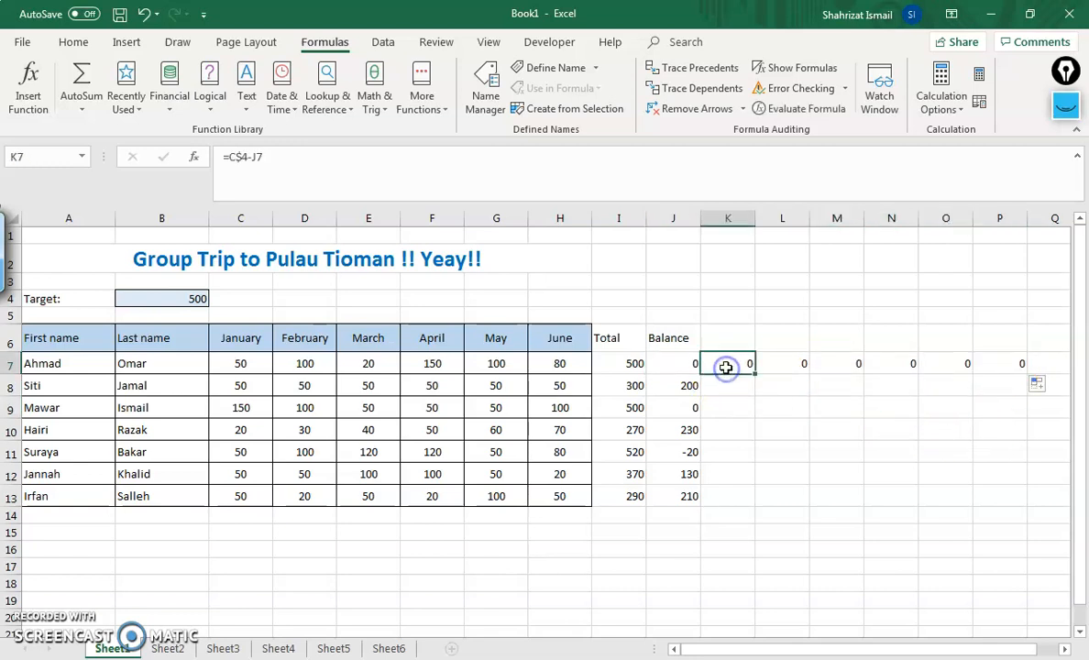
{"action": "left_click", "coordinate": [788, 366]}
{"action": "left_click", "coordinate": [839, 365]}
{"action": "left_click", "coordinate": [893, 365]}
{"action": "left_click", "coordinate": [945, 364]}
{"action": "left_click", "coordinate": [730, 363]}
{"action": "left_click", "coordinate": [779, 363]}
{"action": "left_click", "coordinate": [857, 364]}
{"action": "left_click", "coordinate": [889, 363]}
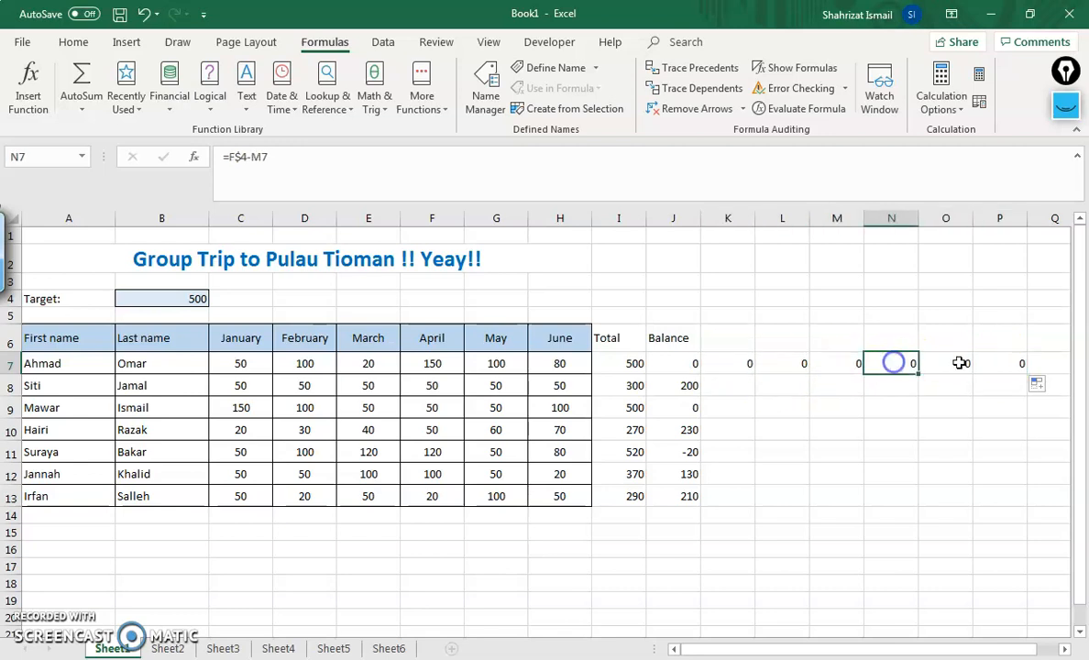
{"action": "left_click", "coordinate": [960, 362]}
{"action": "left_click", "coordinate": [749, 359]}
Fix both the column and row of the target by changing J7's formula to =$B$4-I7.
{"action": "left_click", "coordinate": [679, 362]}
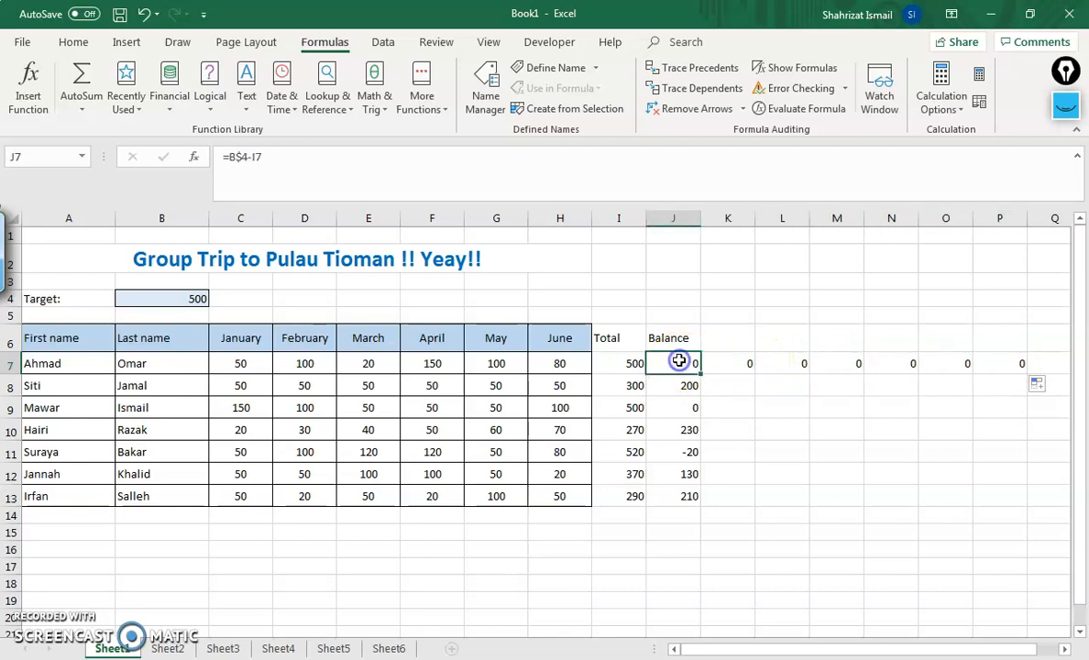
{"action": "left_click", "coordinate": [226, 158]}
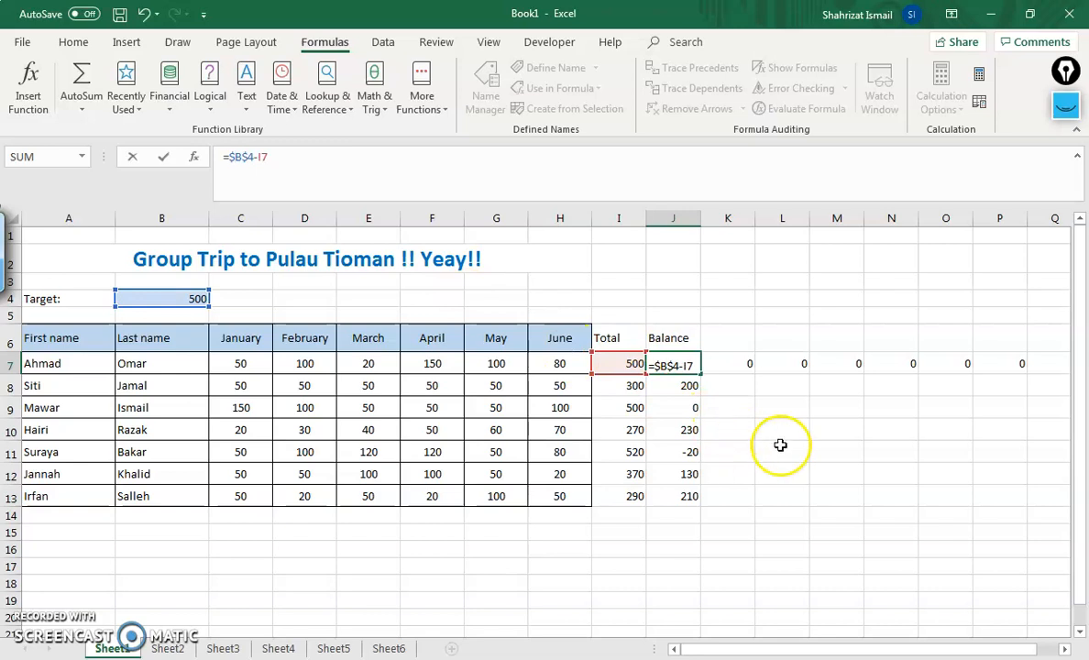
{"action": "key", "text": "Return"}
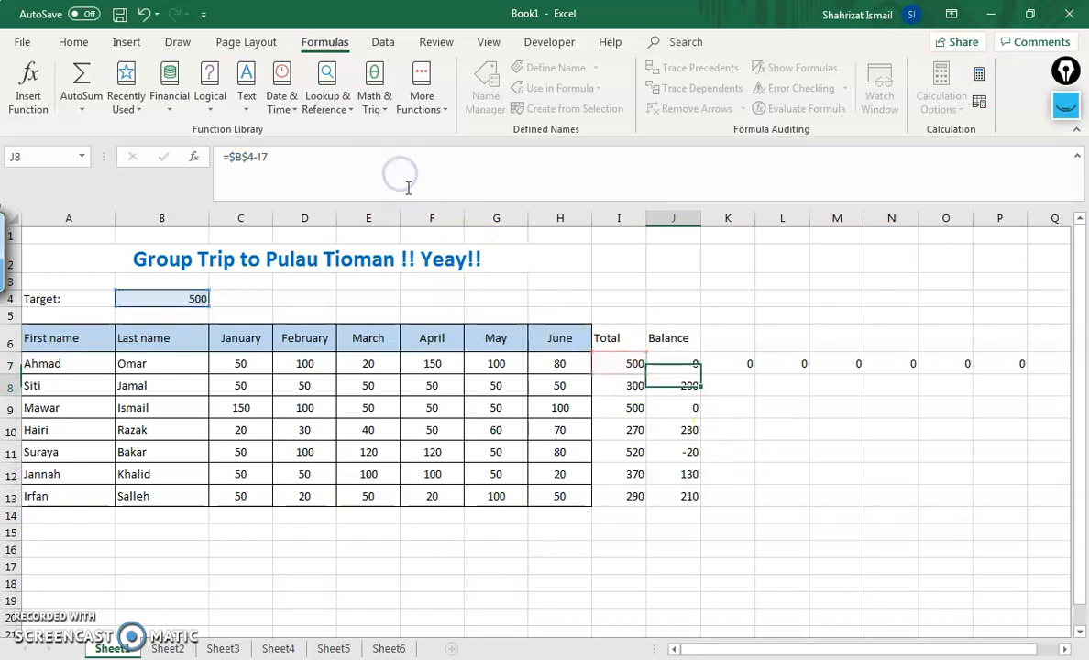
Fill J7's fully absolute target formula across to P7 and check the reference in each copied cell.
{"action": "left_click", "coordinate": [672, 367]}
{"action": "left_click_drag", "start_coordinate": [700, 371], "coordinate": [1012, 372]}
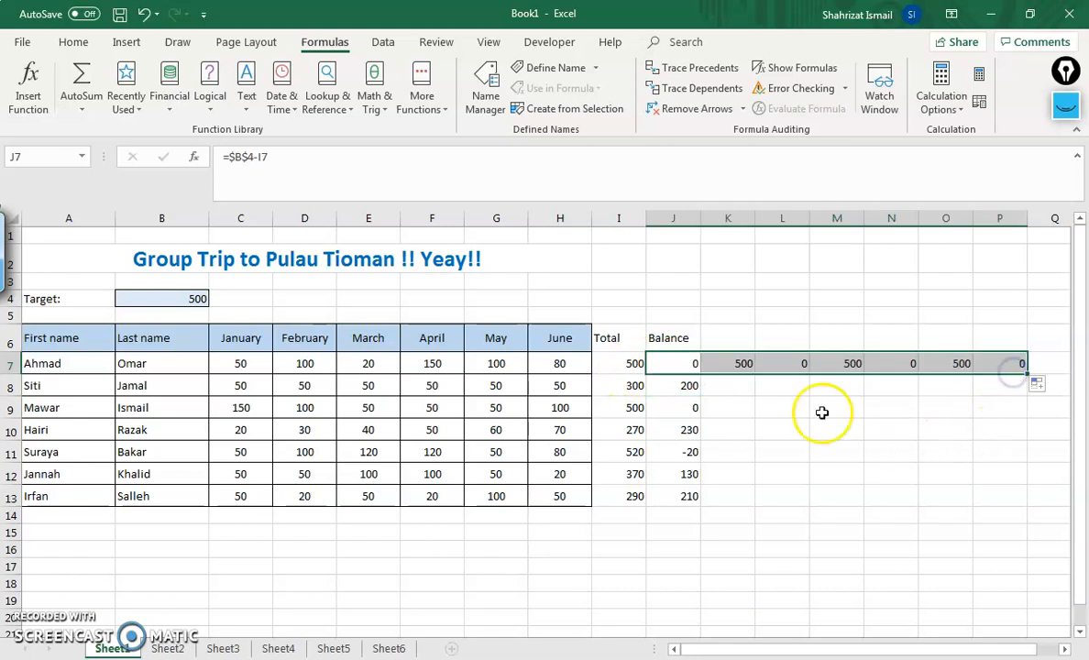
{"action": "left_click", "coordinate": [743, 363]}
{"action": "left_click", "coordinate": [783, 363]}
{"action": "left_click", "coordinate": [837, 363]}
{"action": "left_click", "coordinate": [892, 363]}
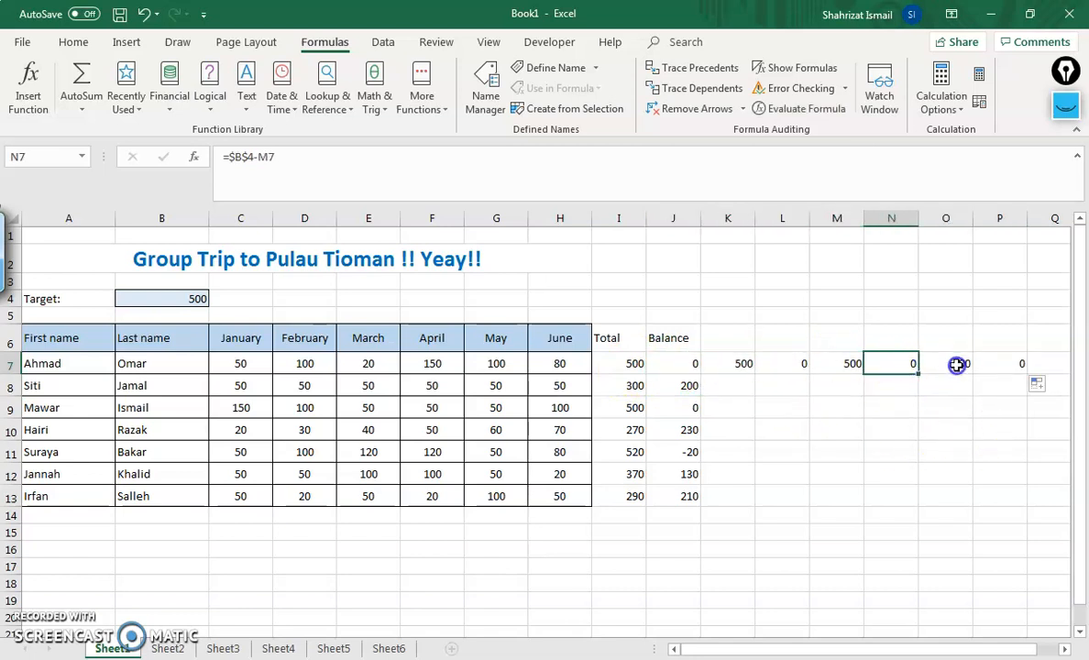
{"action": "left_click", "coordinate": [956, 365]}
{"action": "left_click", "coordinate": [1008, 363]}
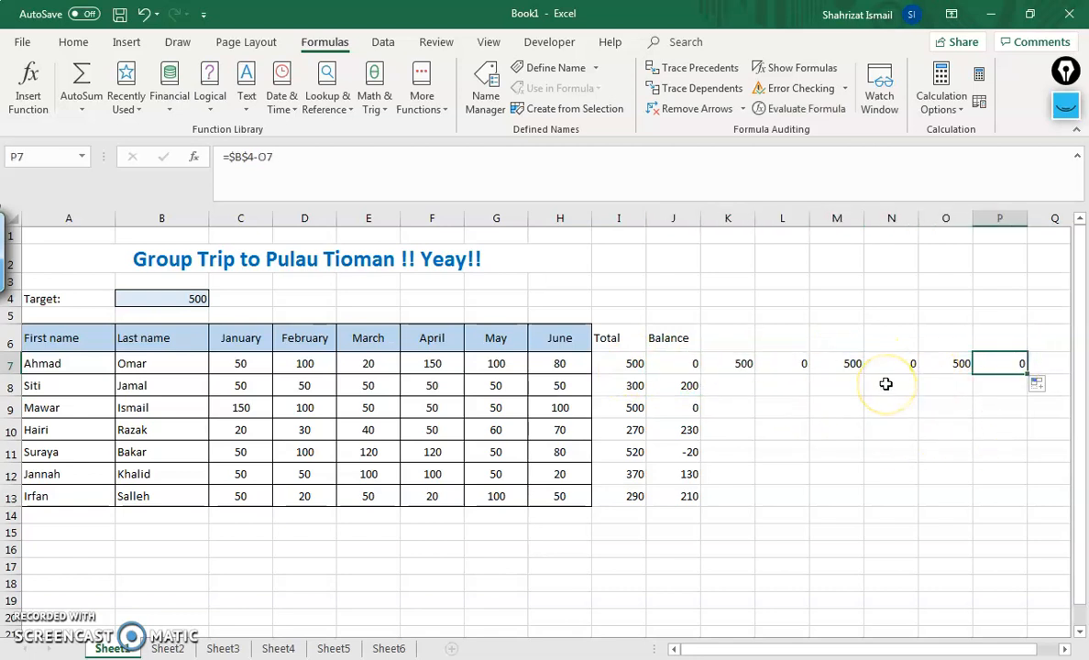
Delete the demonstration formulas from K7:P7.
{"action": "left_click_drag", "start_coordinate": [738, 365], "coordinate": [1022, 363]}
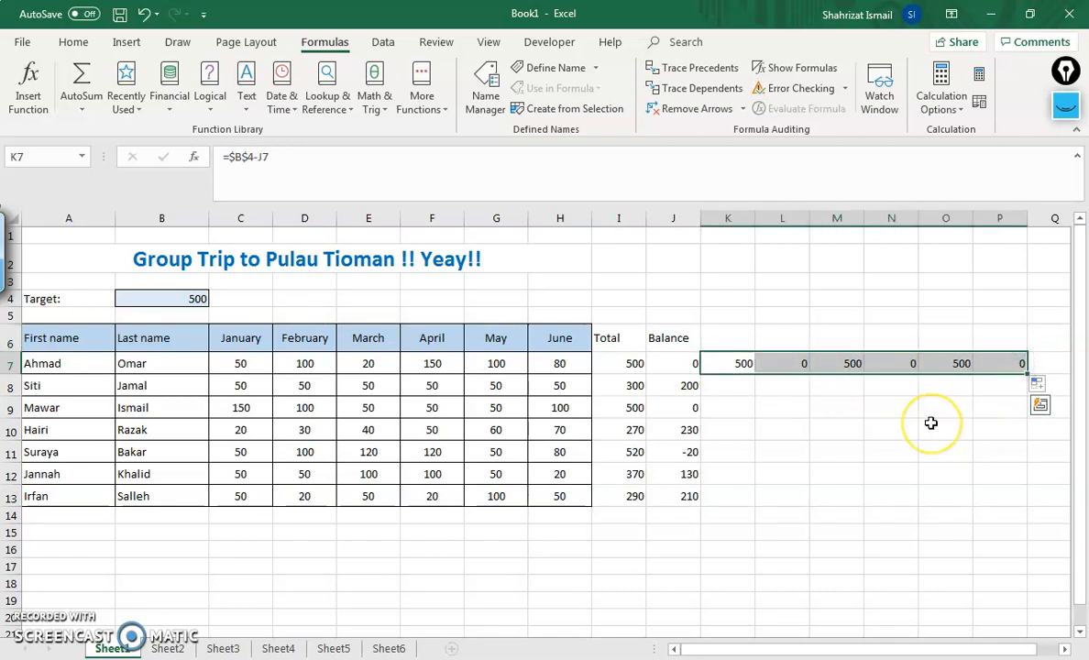
{"action": "key", "text": "Delete"}
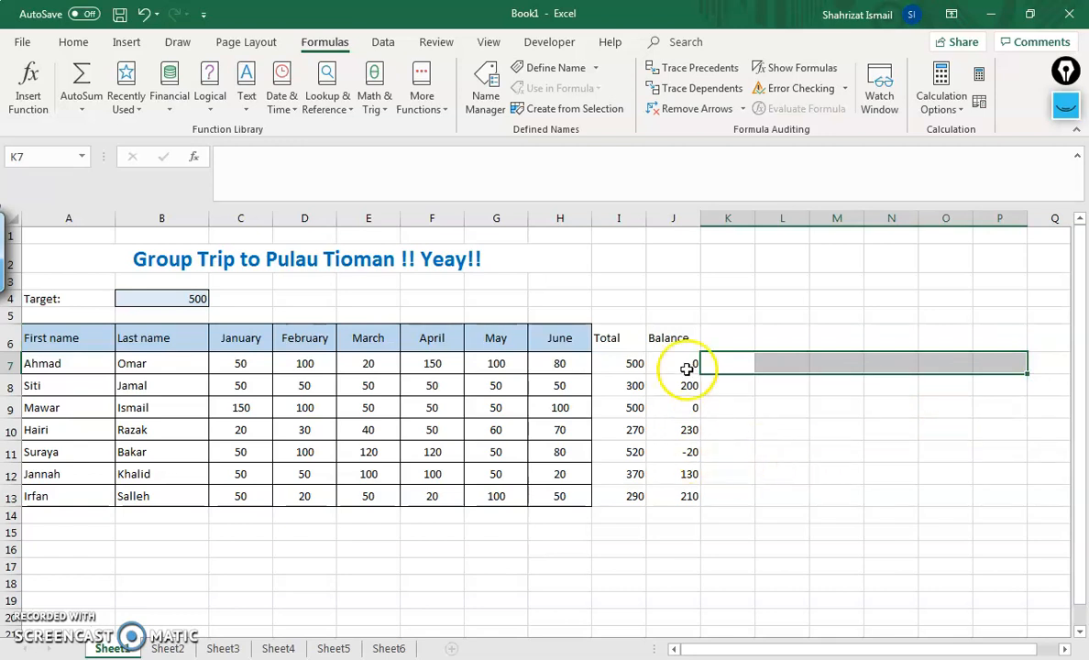
Select the balances in J7:J13 and highlight the $B$4 reference within J7's formula.
{"action": "left_click_drag", "start_coordinate": [670, 363], "coordinate": [684, 507]}
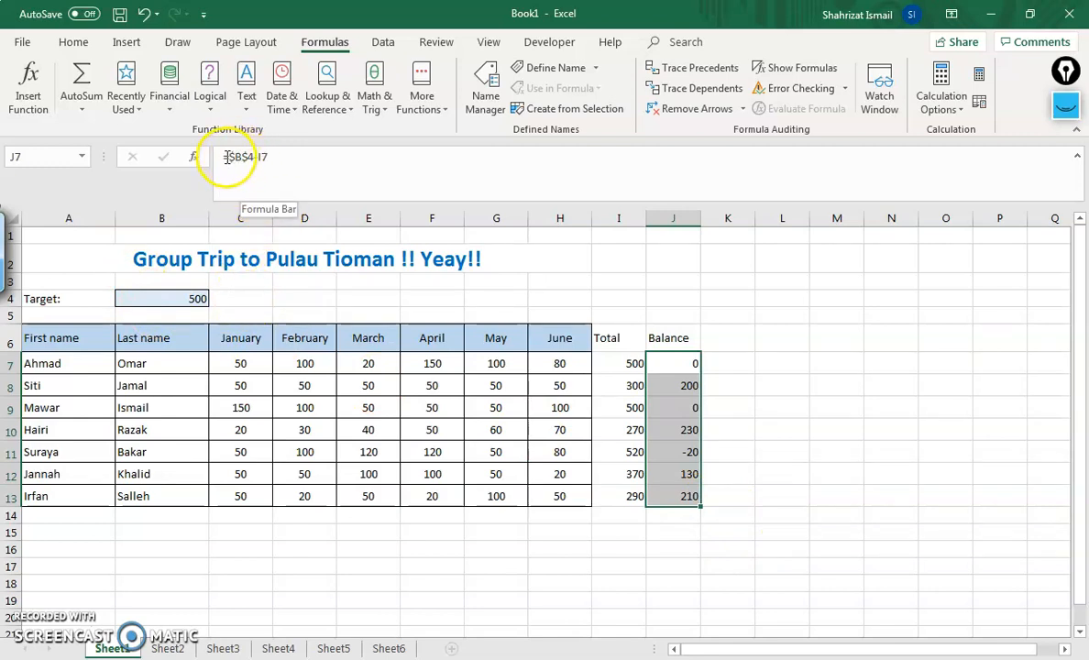
{"action": "left_click_drag", "start_coordinate": [230, 157], "coordinate": [253, 158]}
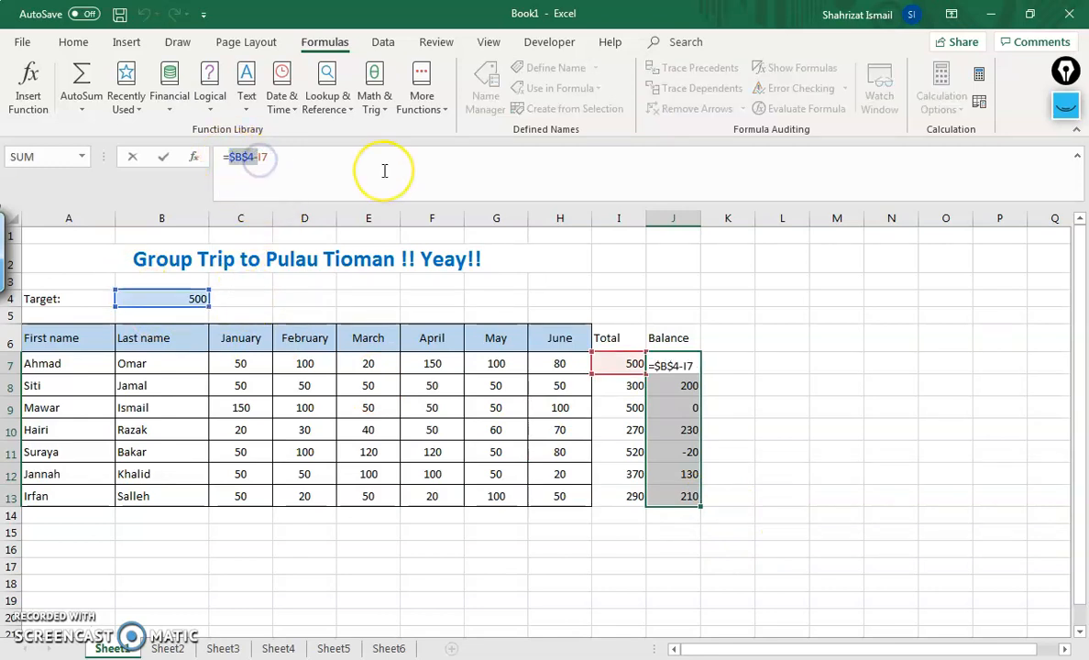